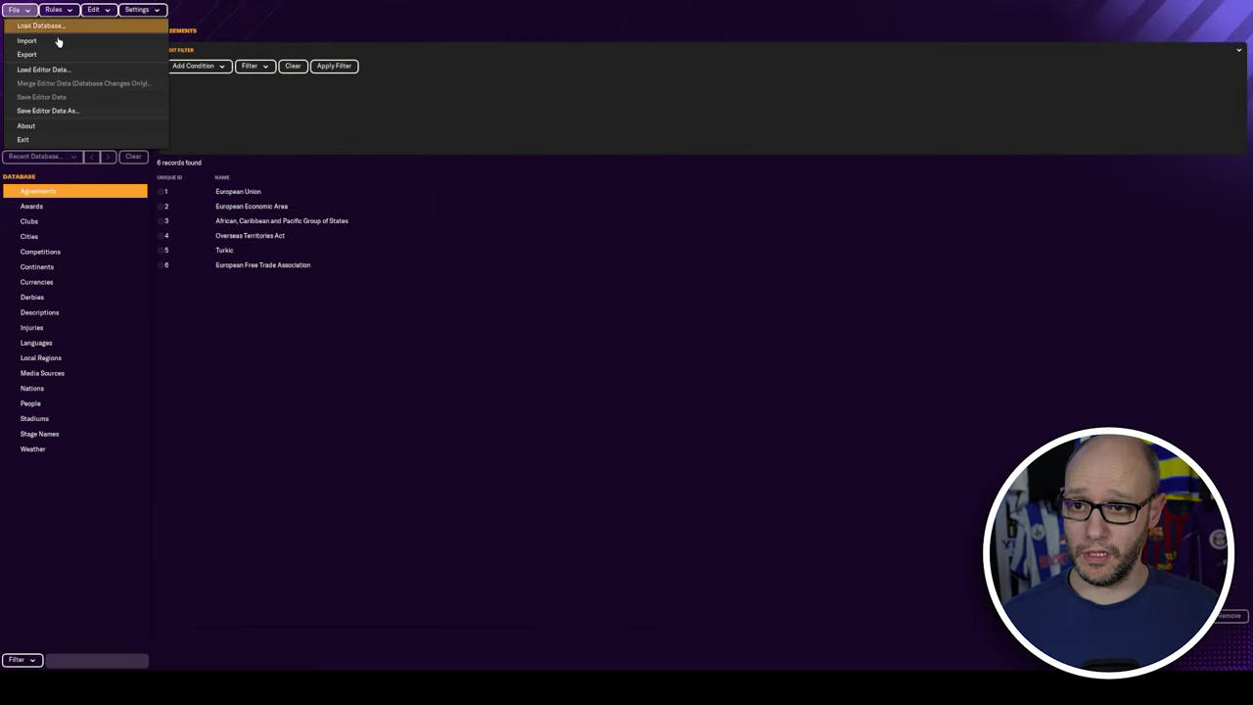
Start loading editor data and browse through Sports Interactive to the Football Manager 2023 folder
left_click(86, 70)
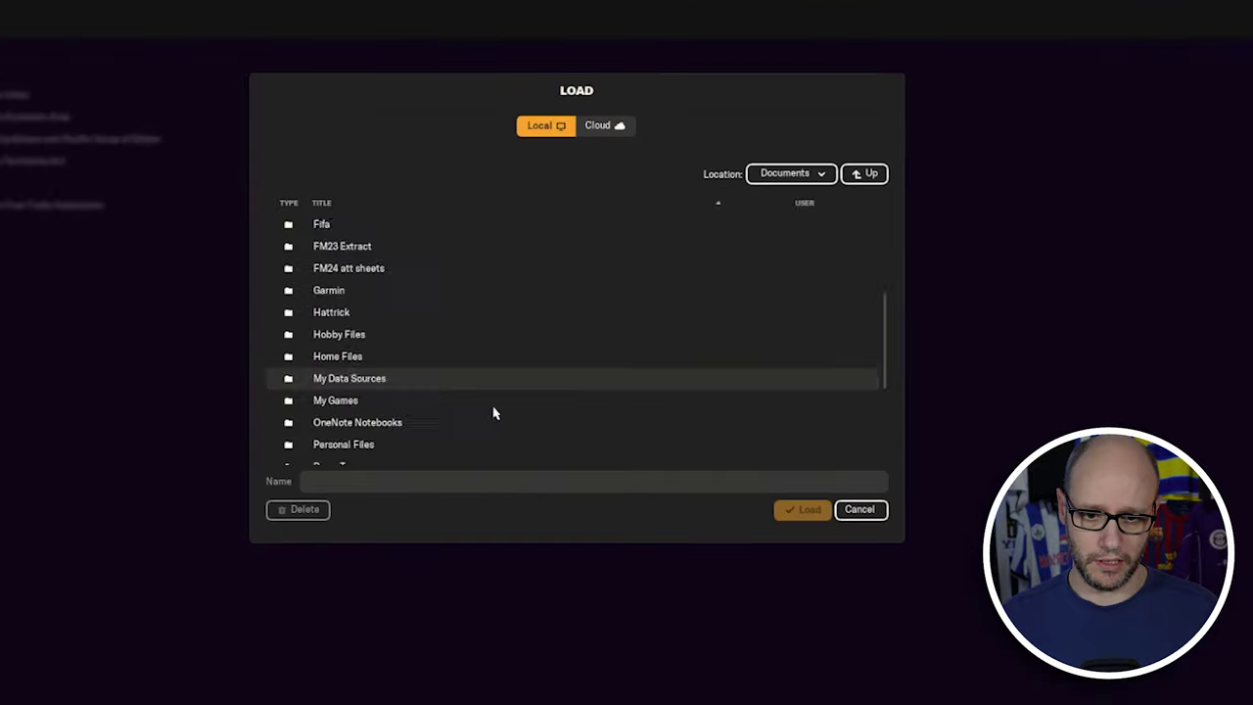
scroll(570, 402, "down", 5)
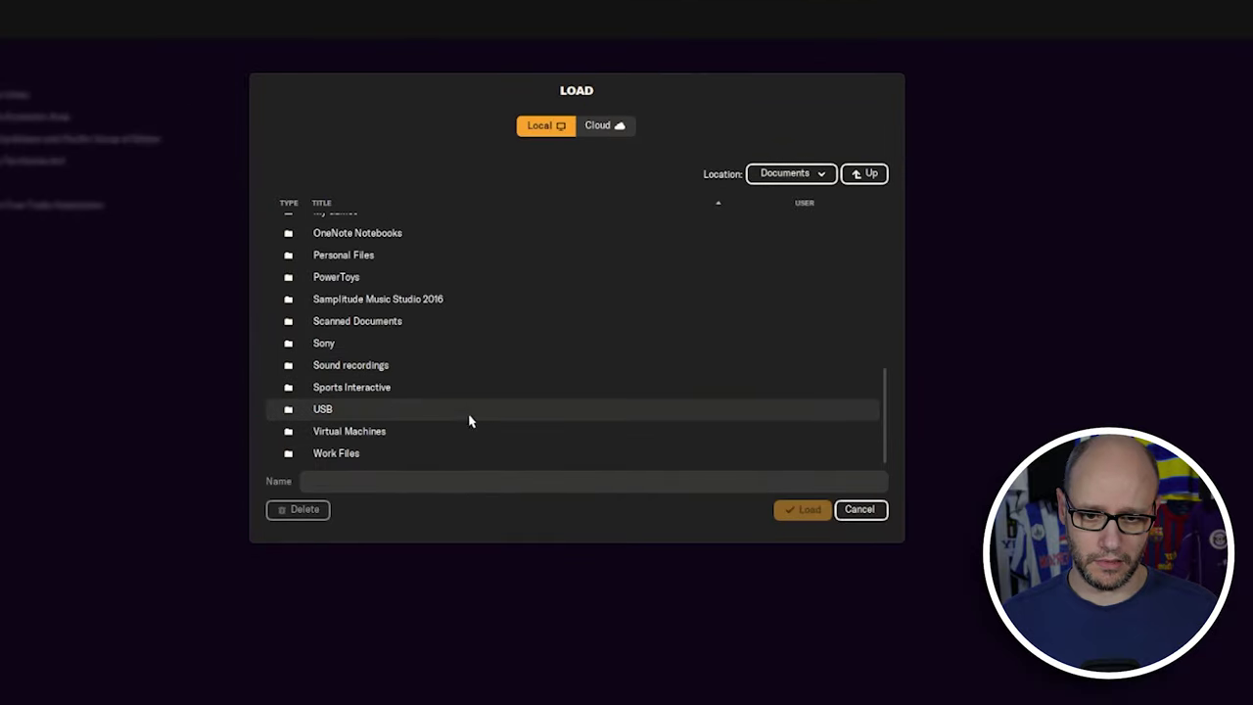
double_click(388, 388)
scroll(475, 411, "down", 2)
scroll(476, 412, "up", 2)
double_click(384, 289)
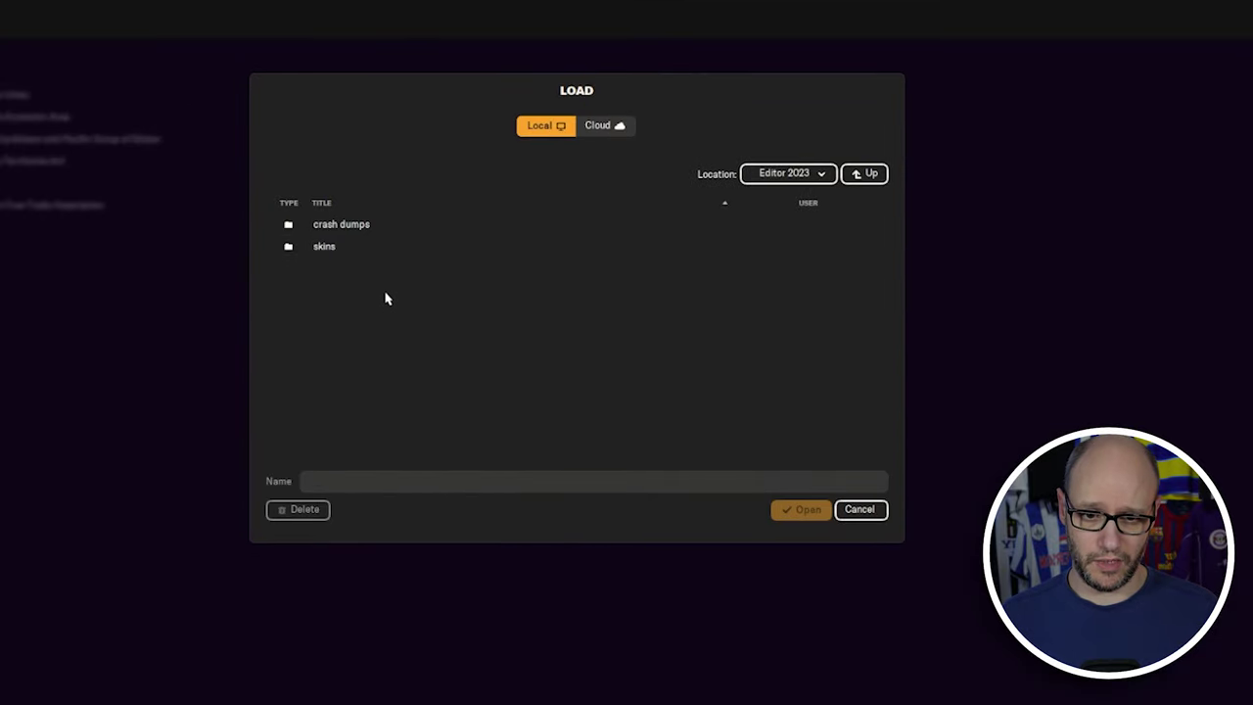
left_click(852, 176)
scroll(551, 383, "down", 3)
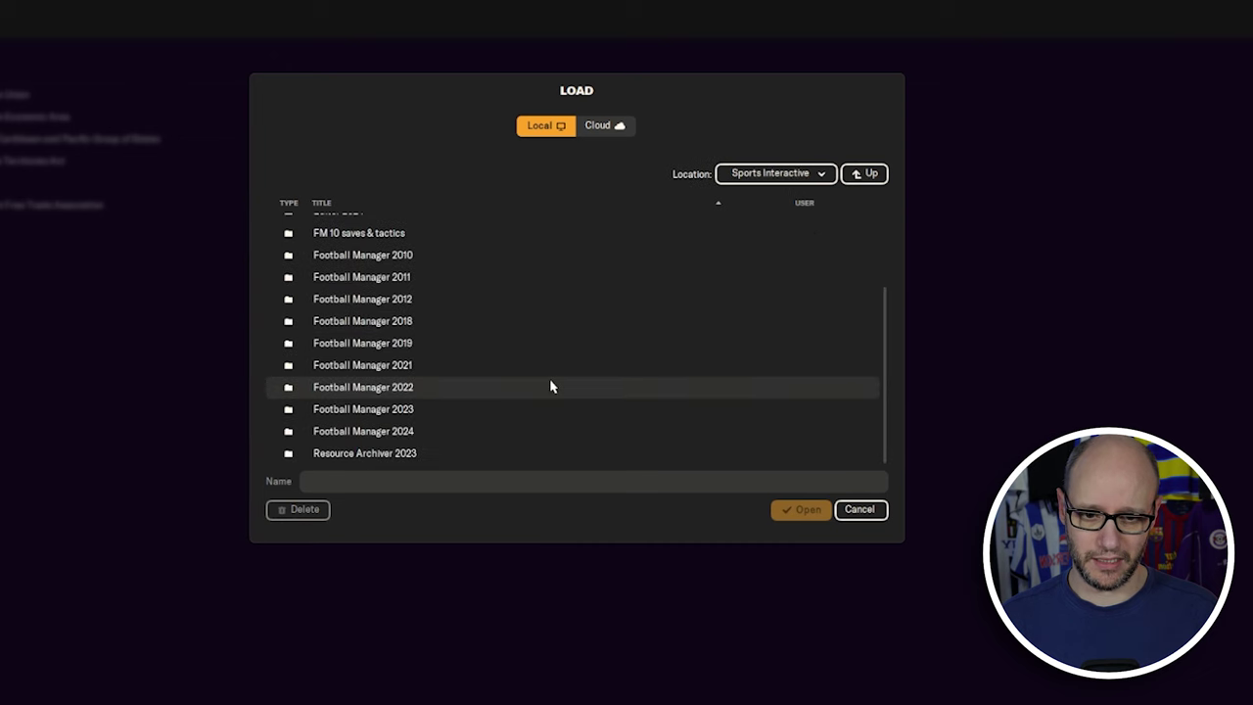
double_click(453, 414)
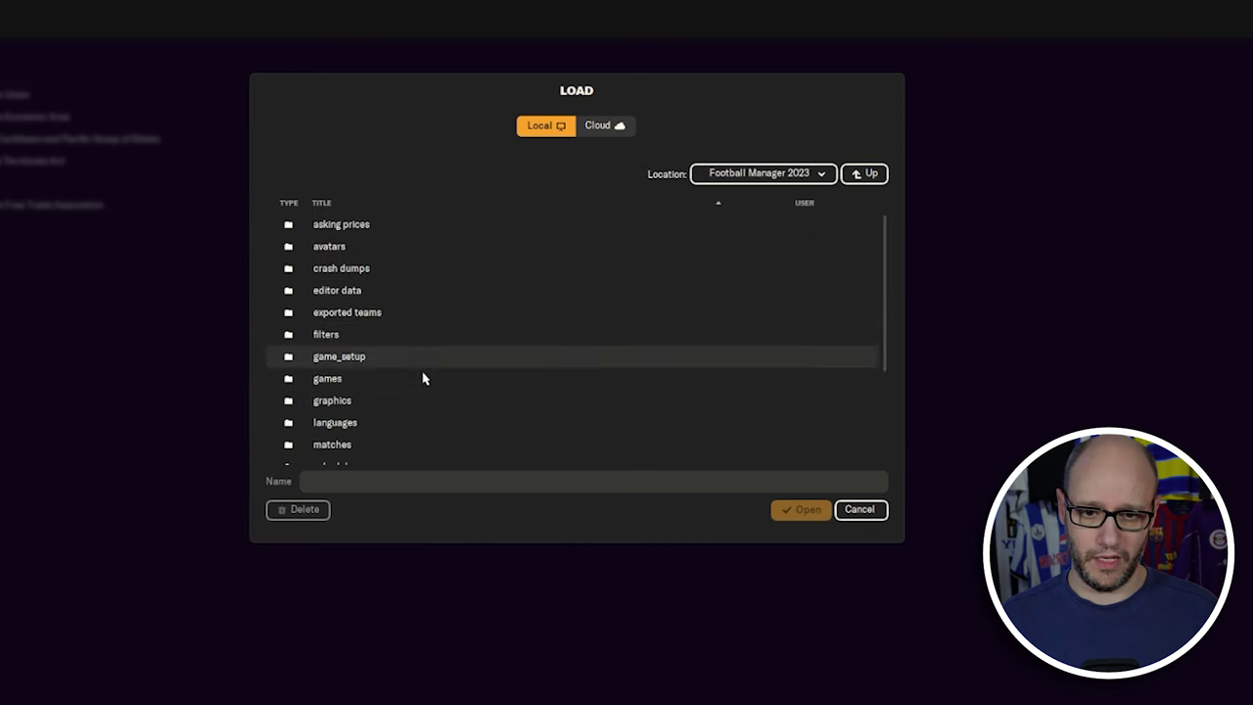
scroll(425, 387, "down", 5)
scroll(427, 388, "up", 4)
scroll(428, 390, "up", 1)
double_click(428, 390)
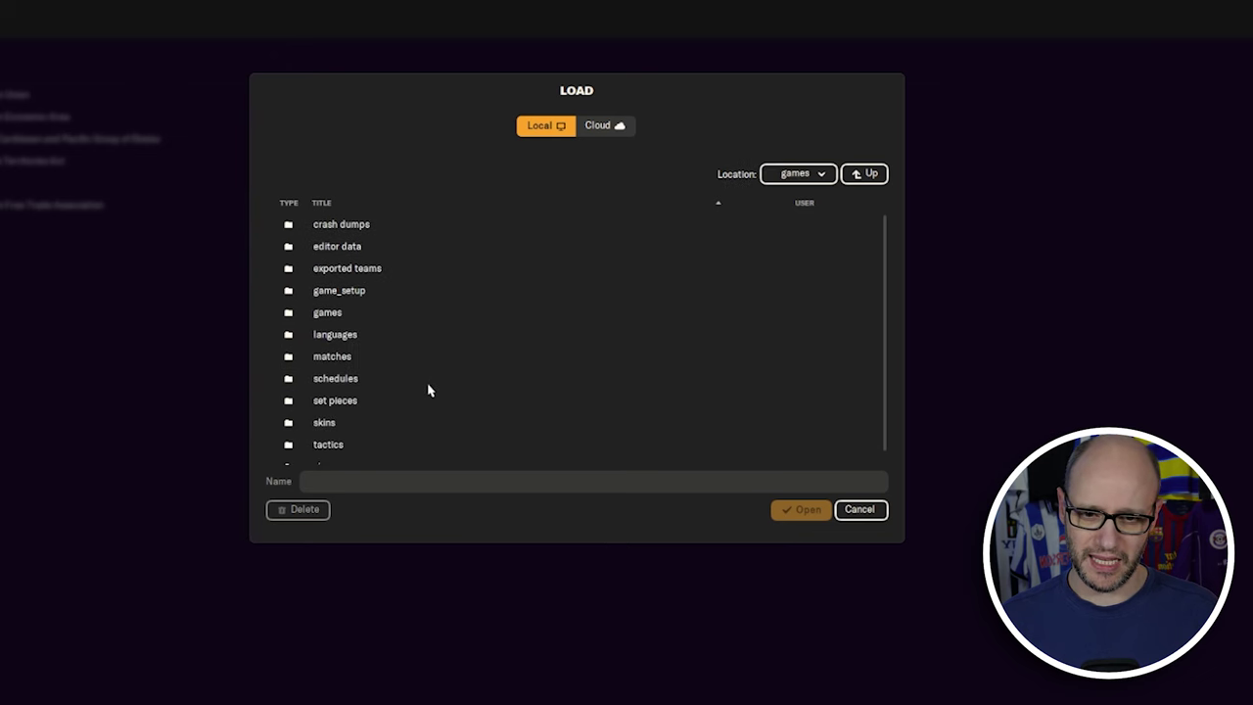
double_click(397, 257)
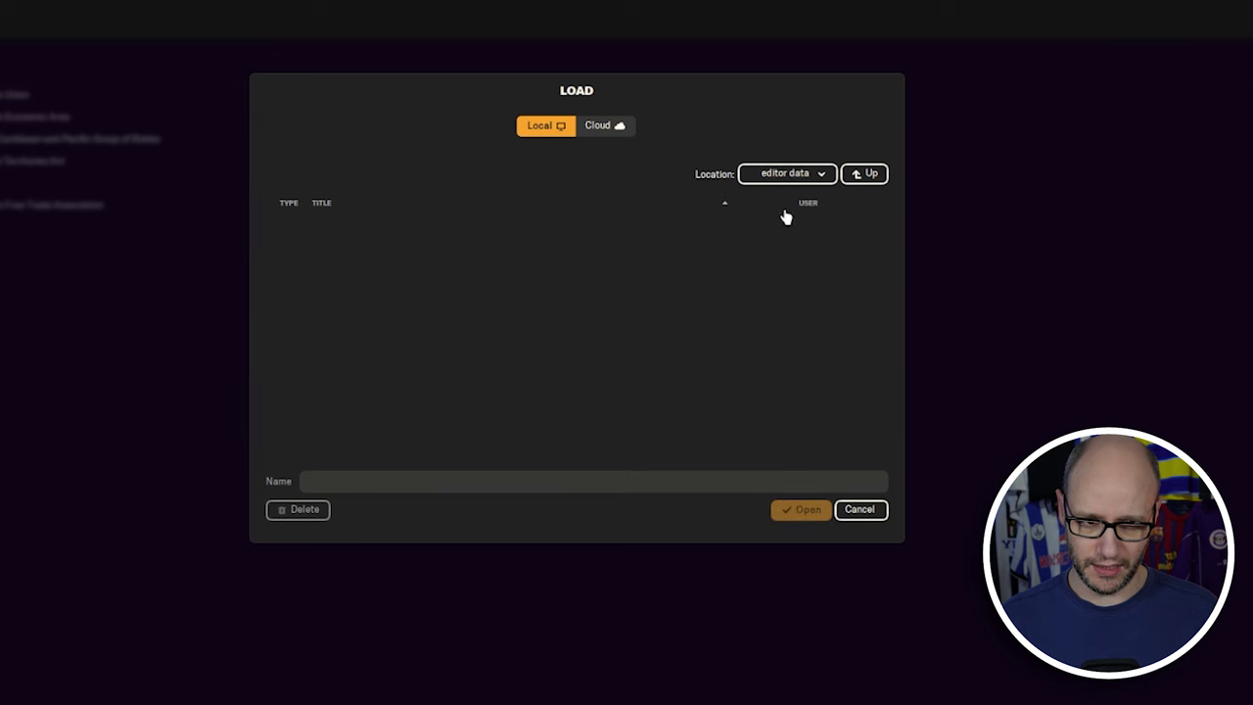
left_click(866, 174)
left_click(865, 174)
Look through the saved files in Football Manager 2023's editor data folder
left_click(359, 290)
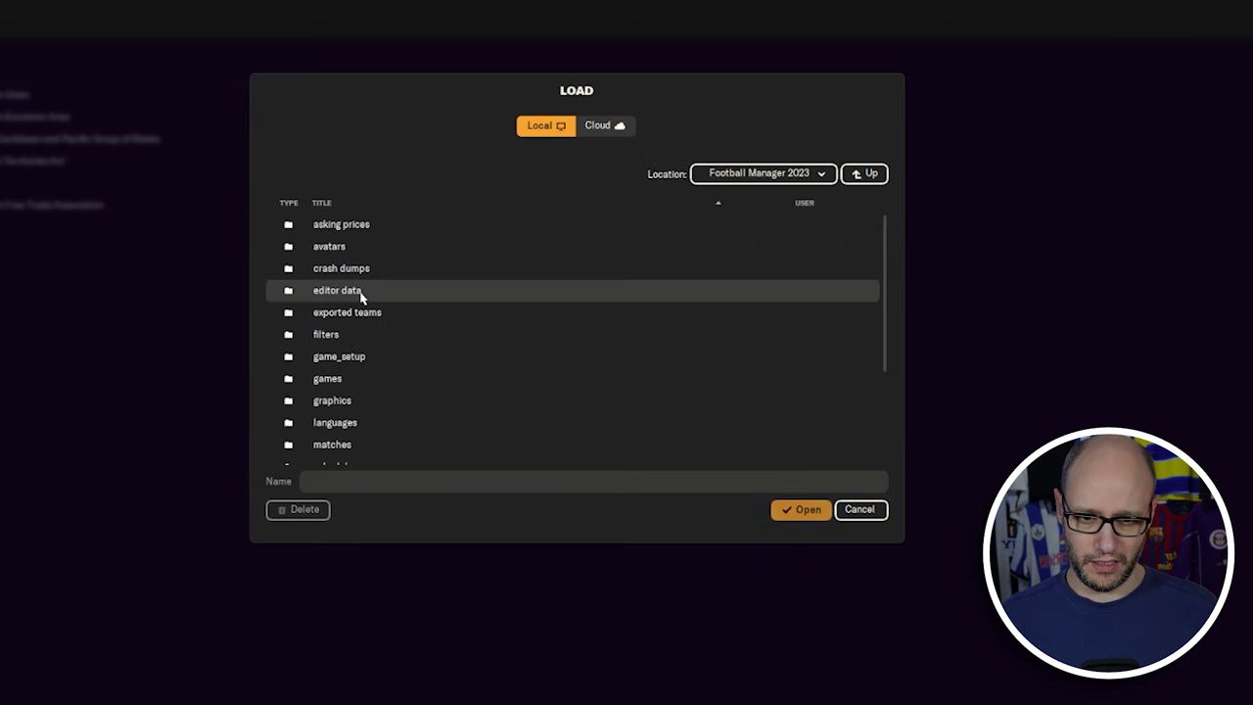
double_click(360, 291)
scroll(519, 445, "down", 2)
scroll(534, 437, "up", 2)
left_click(866, 174)
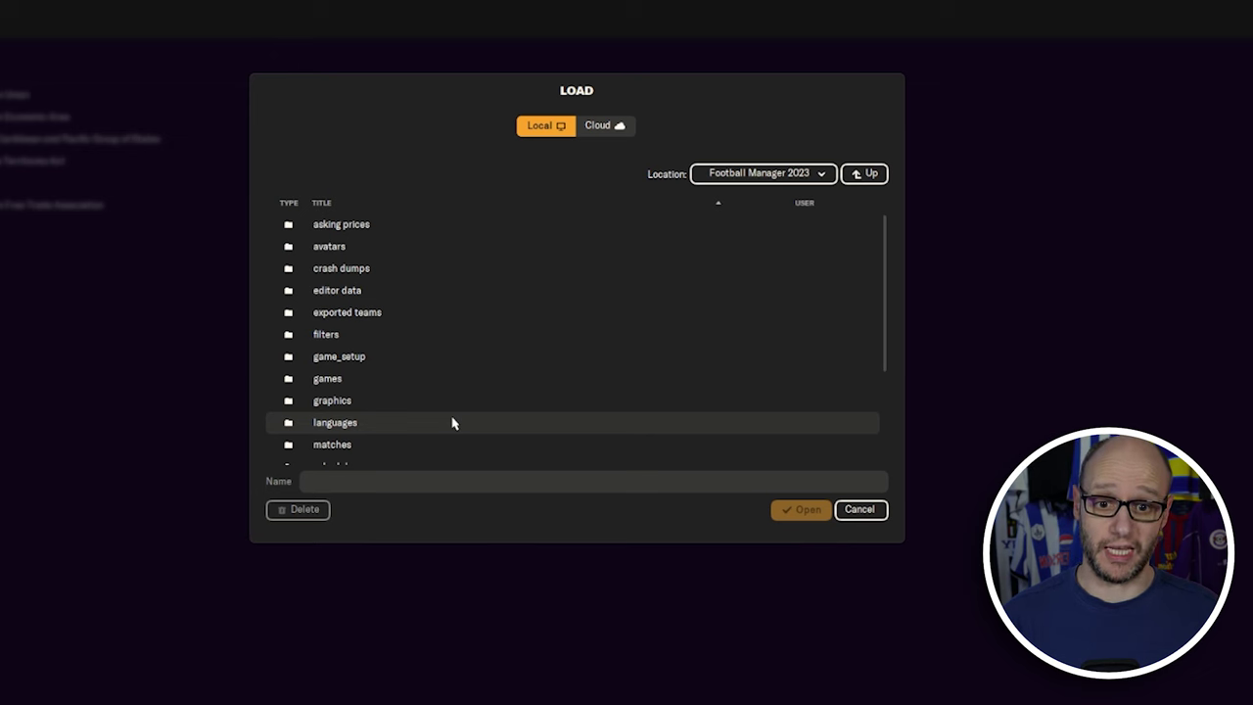
double_click(407, 298)
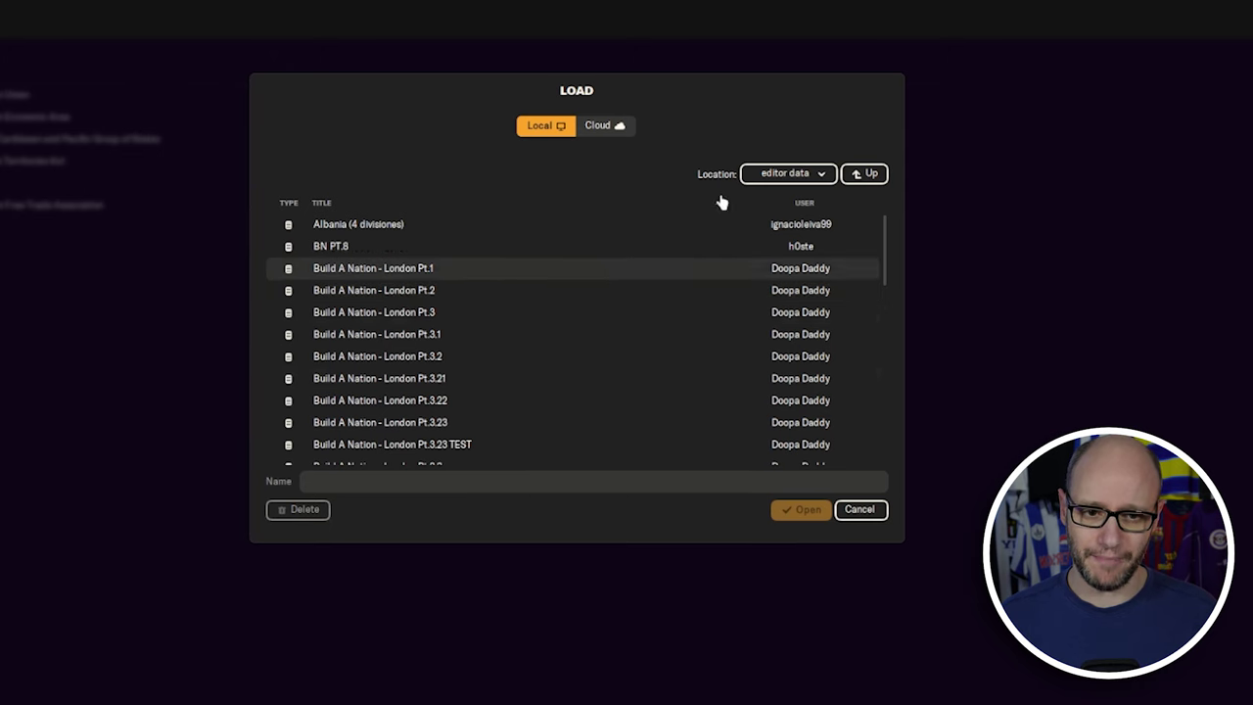
left_click(866, 174)
scroll(383, 389, "down", 1)
double_click(358, 255)
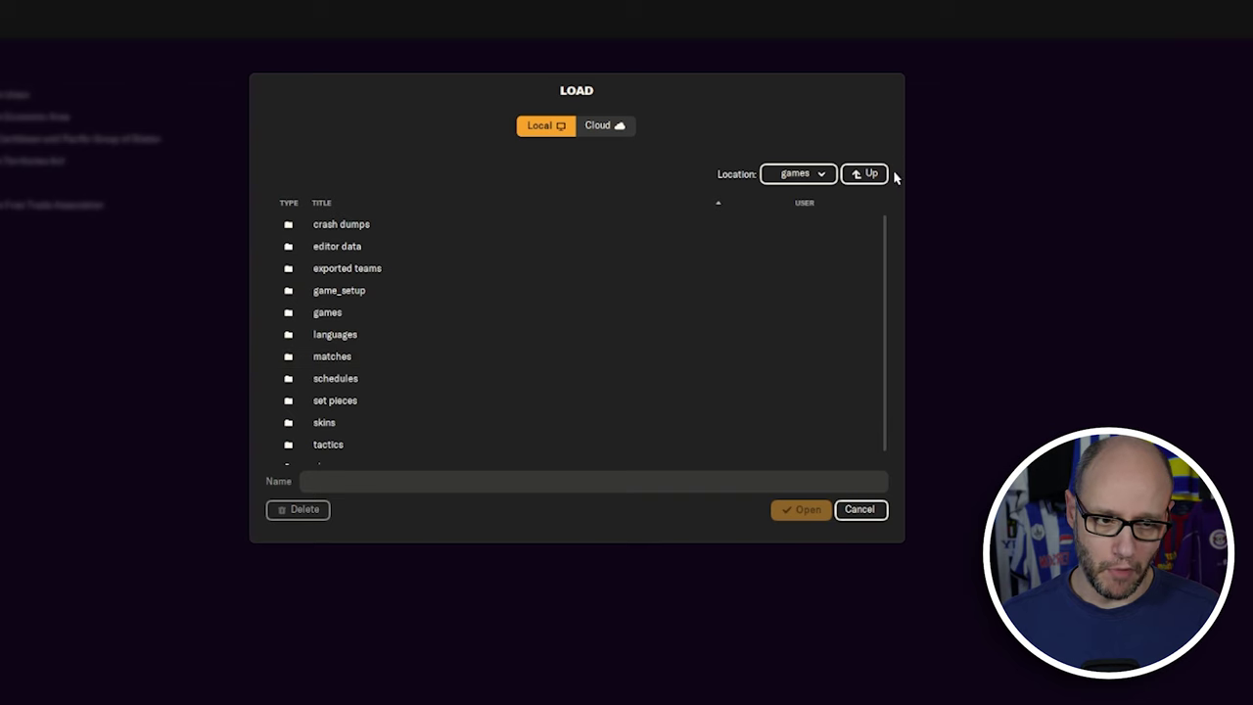
left_click(872, 174)
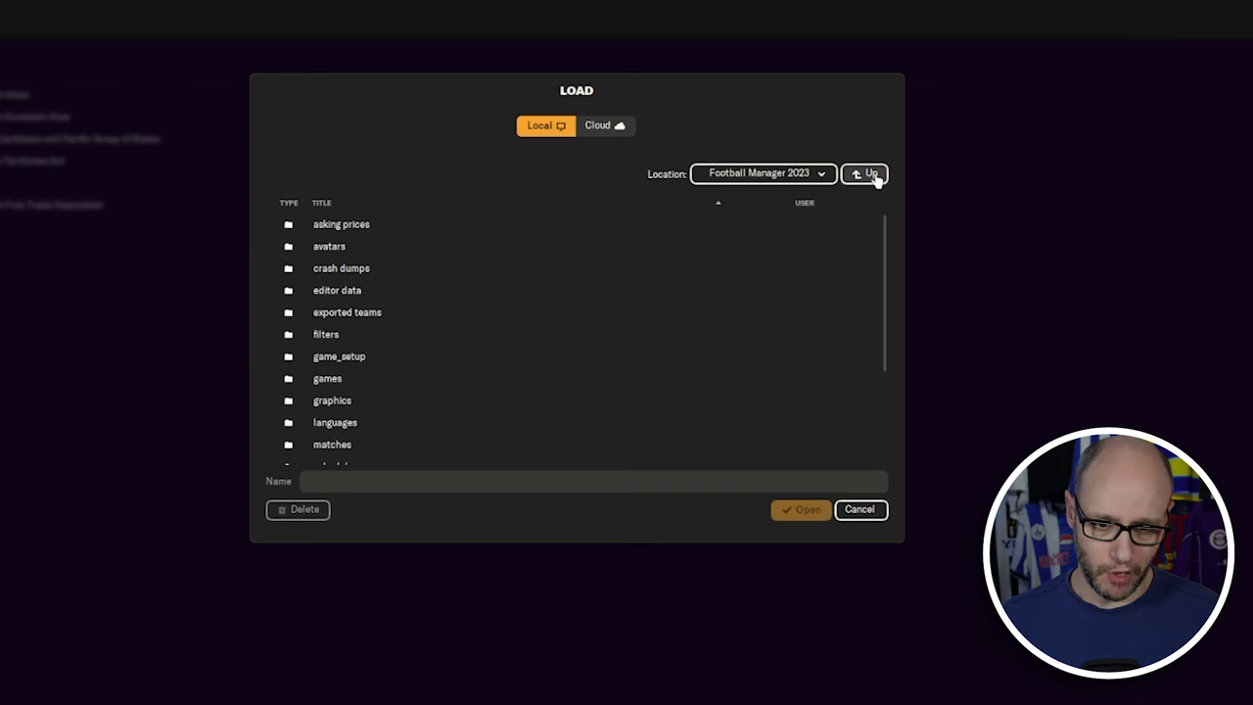
Open Football Manager 2023's editor data folder and browse the Build A Nation - London files, selecting Pt.3.1
double_click(398, 291)
scroll(473, 382, "down", 1)
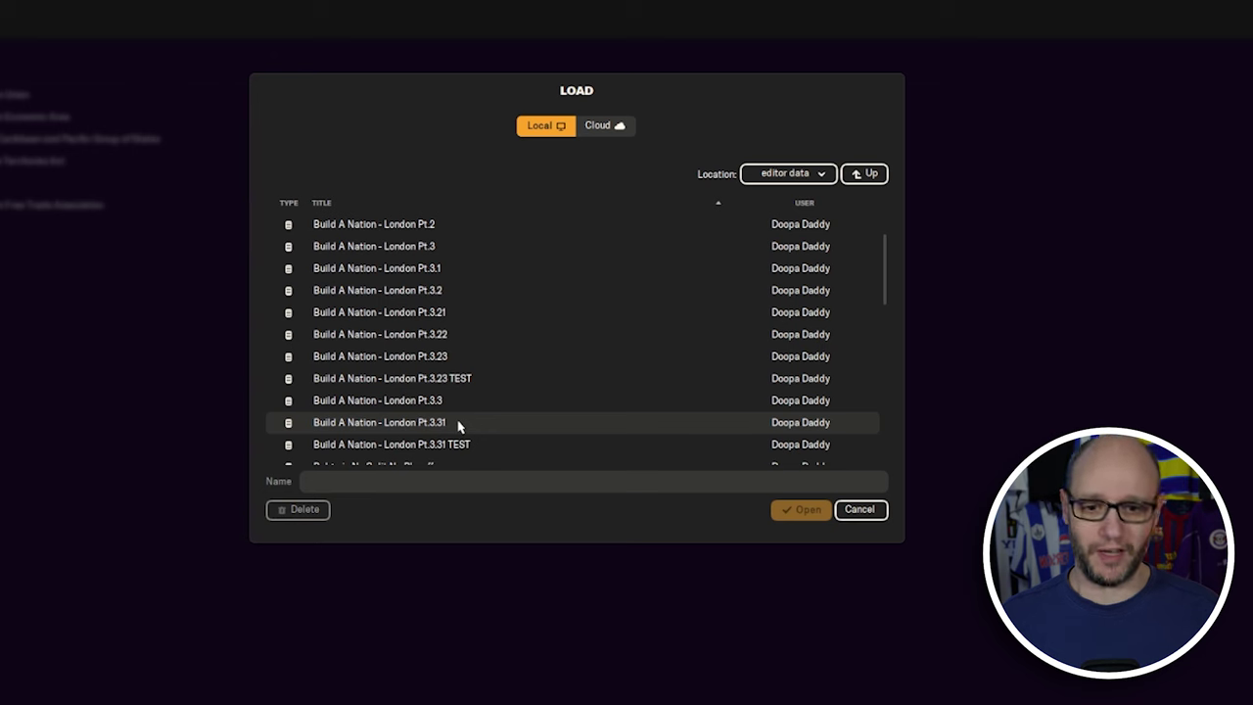
scroll(467, 415, "down", 1)
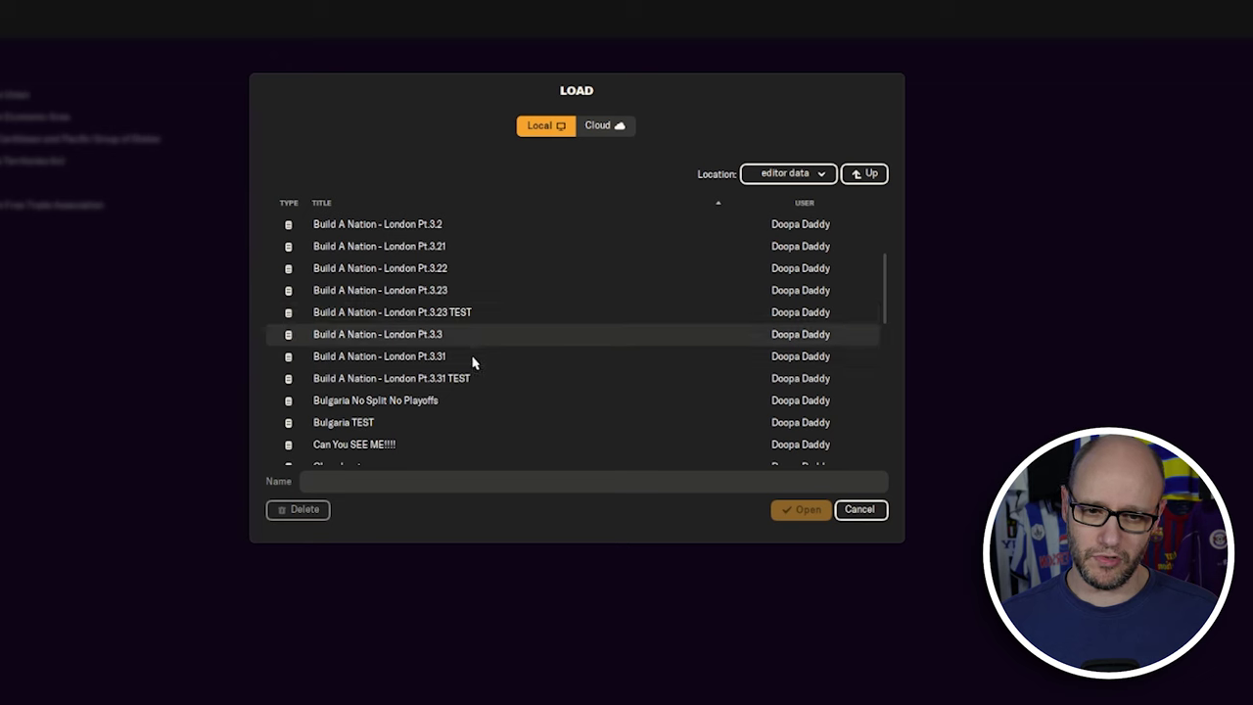
scroll(572, 339, "up", 1)
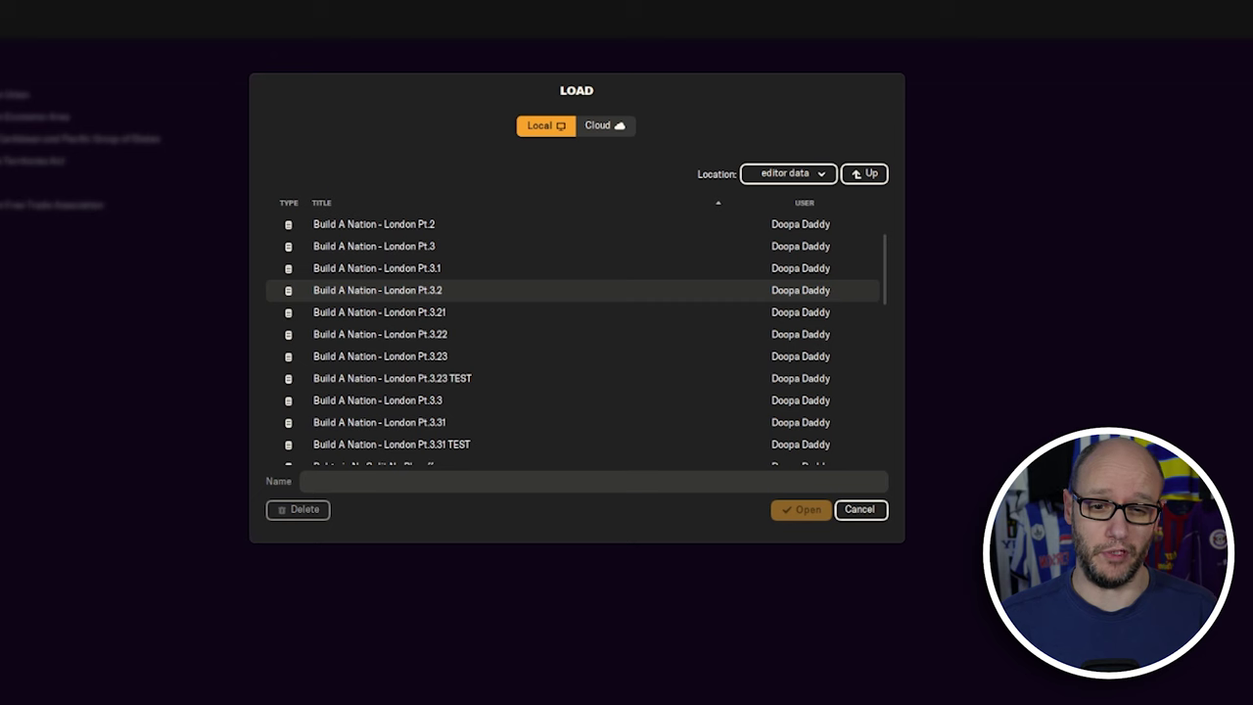
left_click(468, 285)
left_click(468, 274)
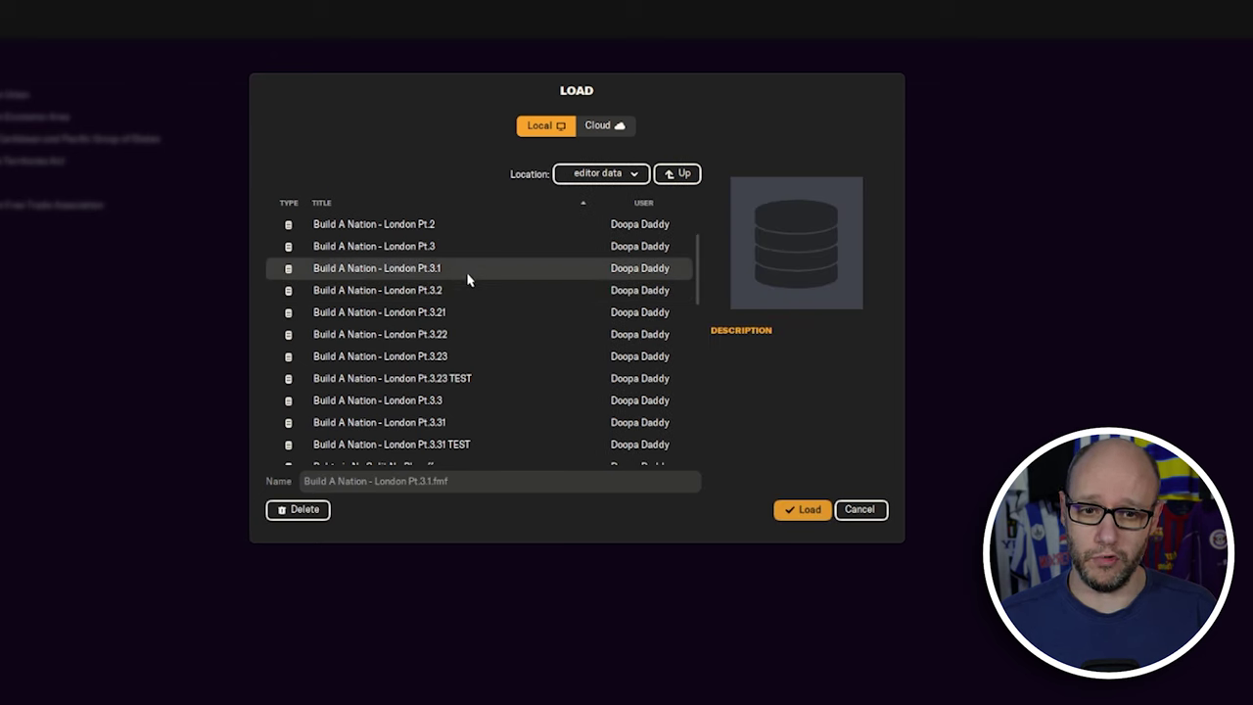
scroll(467, 272, "up", 1)
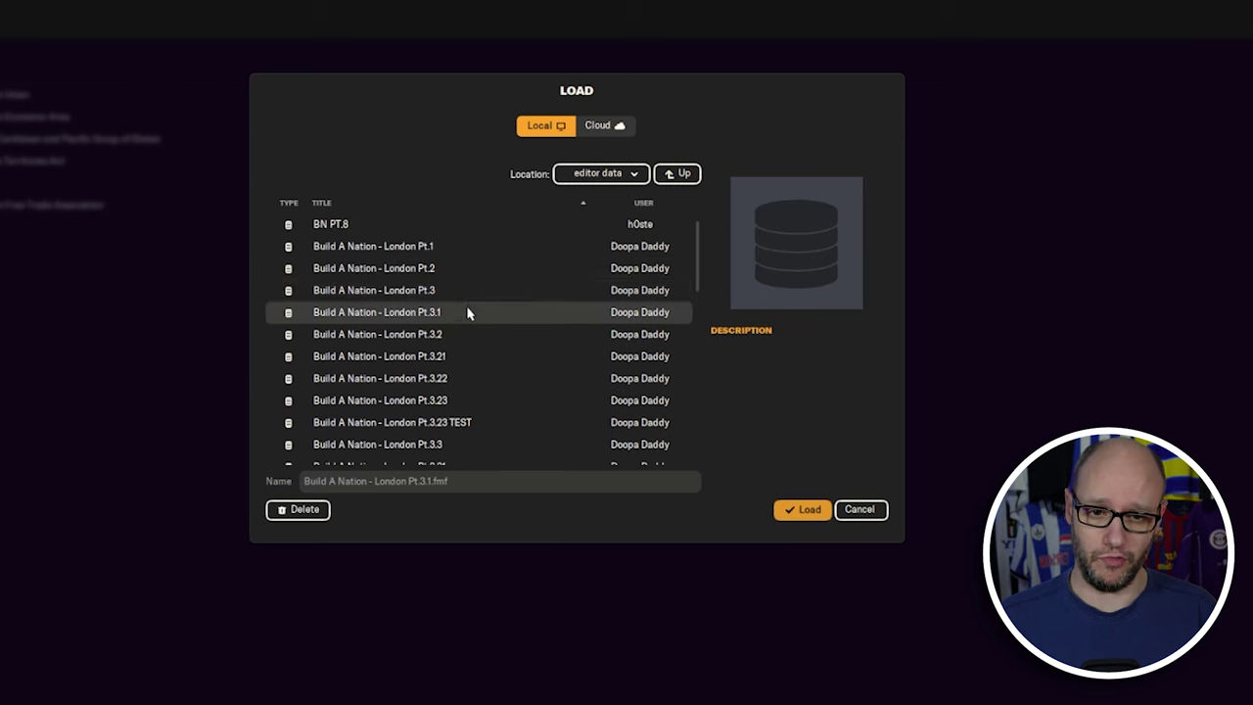
scroll(464, 326, "down", 1)
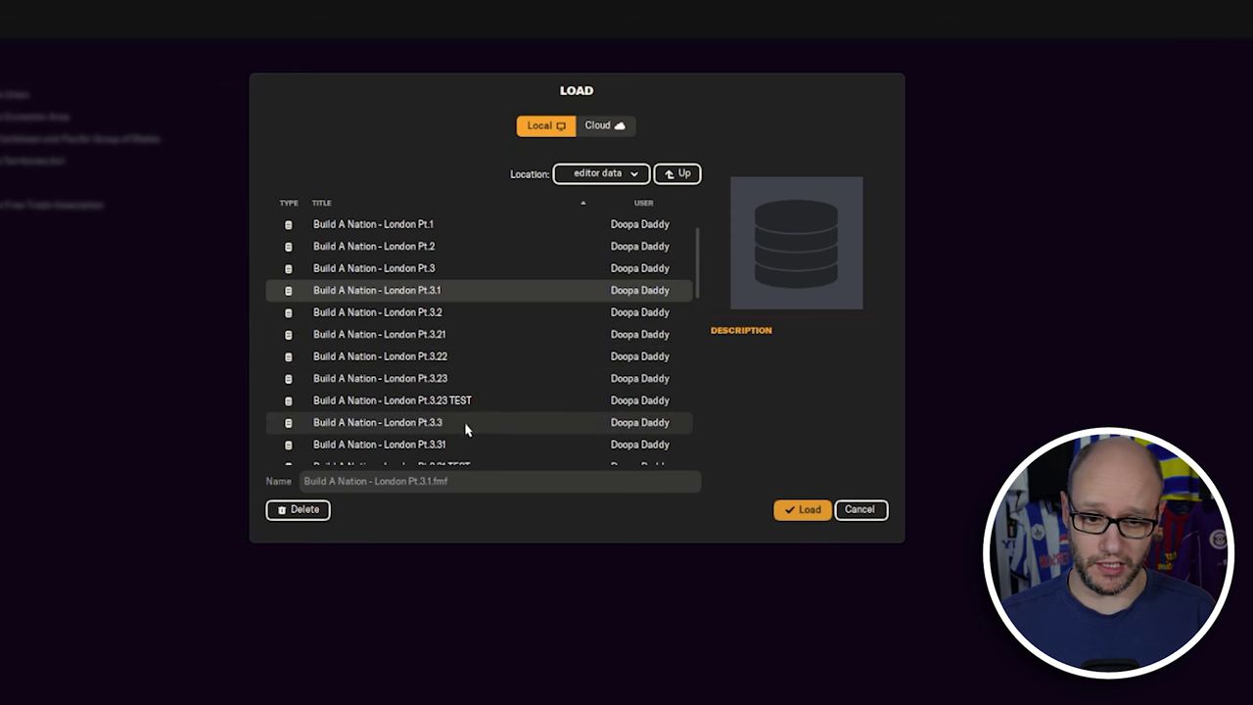
scroll(497, 440, "down", 1)
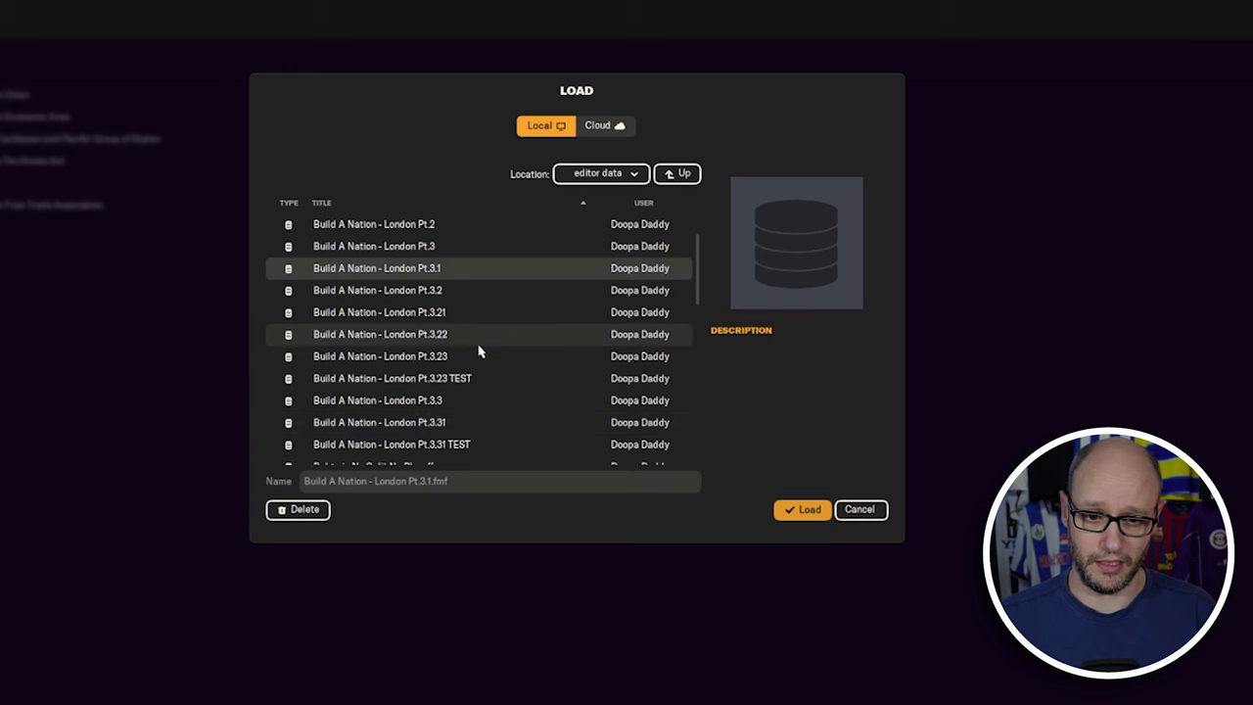
Load the Build A Nation - London Pt.3.2 editor file and acknowledge the older-database notice
left_click(454, 294)
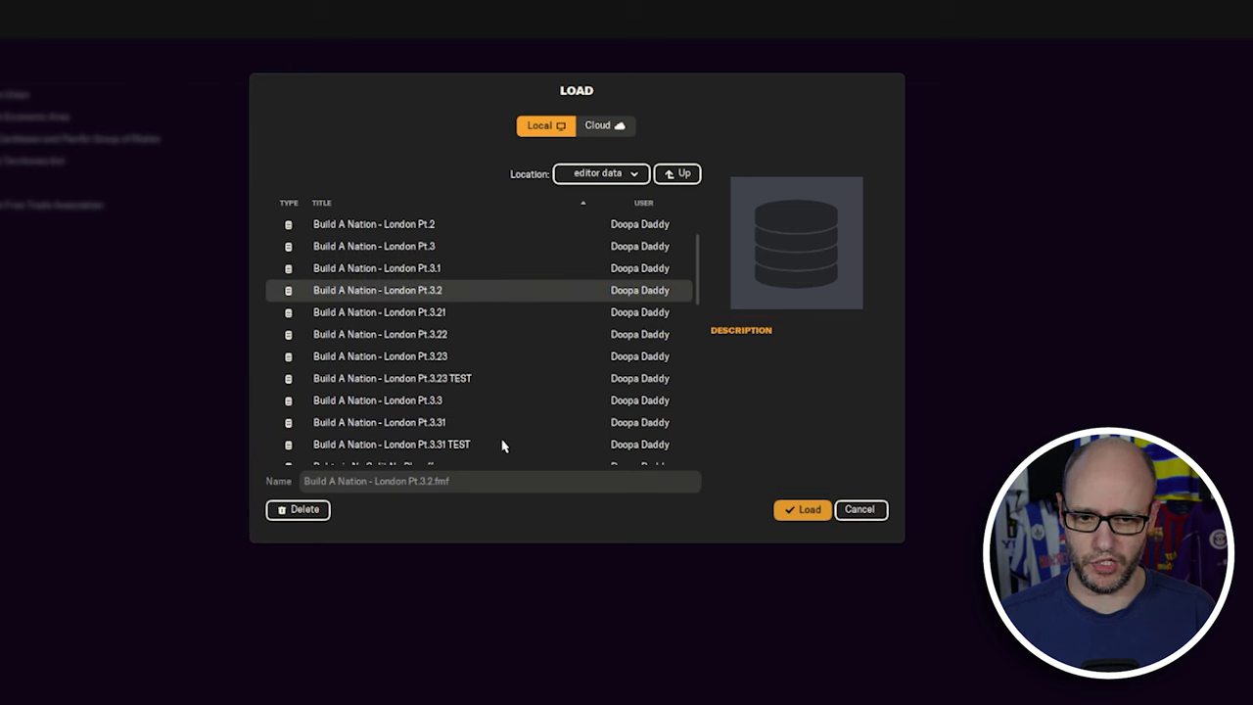
scroll(500, 434, "down", 1)
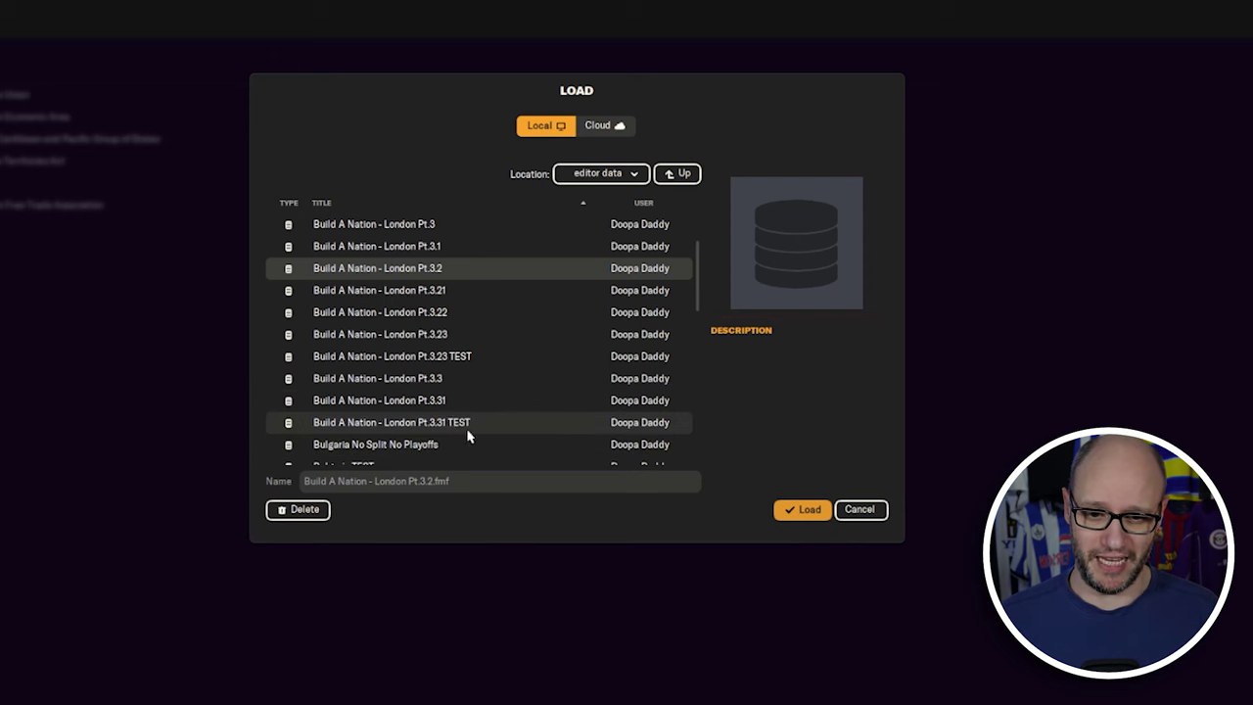
scroll(490, 437, "down", 1)
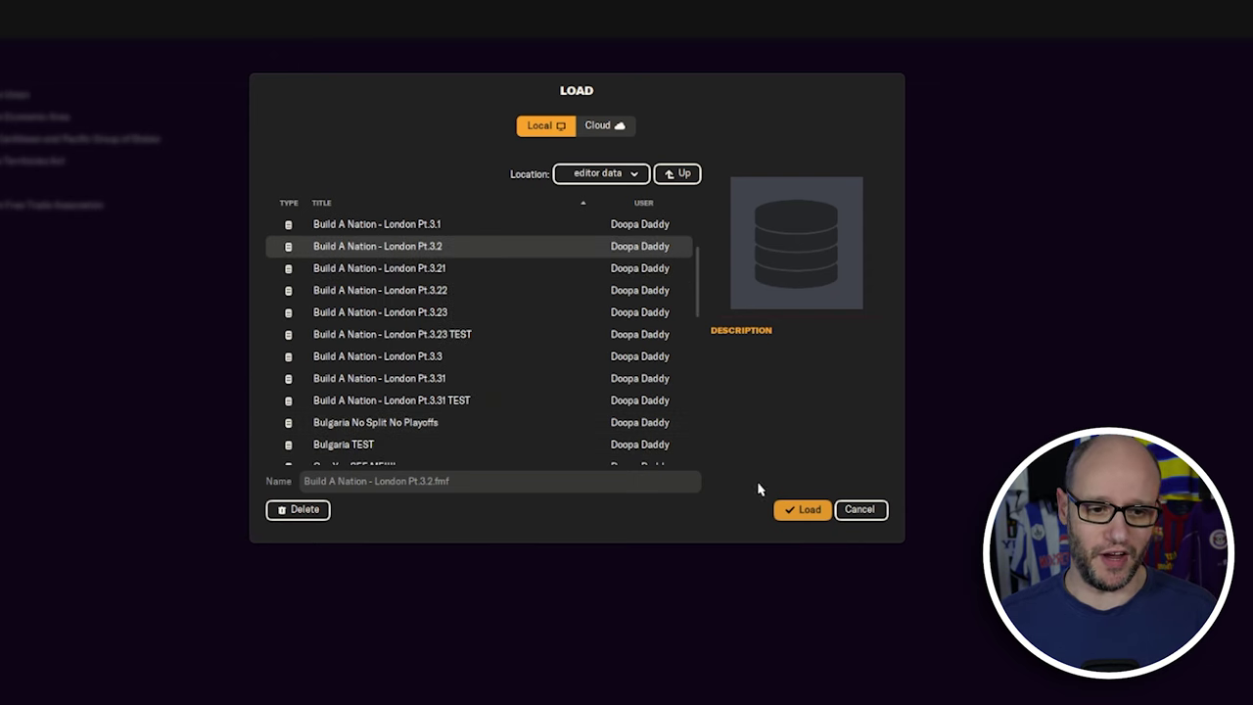
left_click(793, 511)
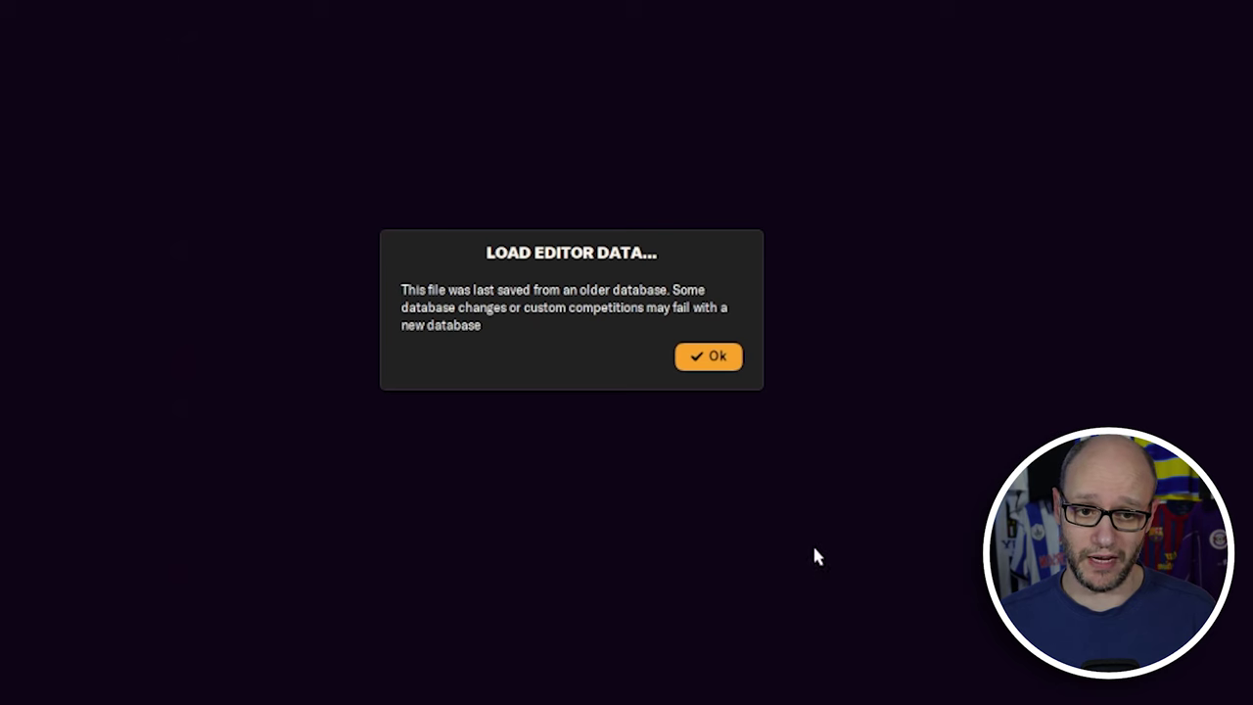
left_click(723, 361)
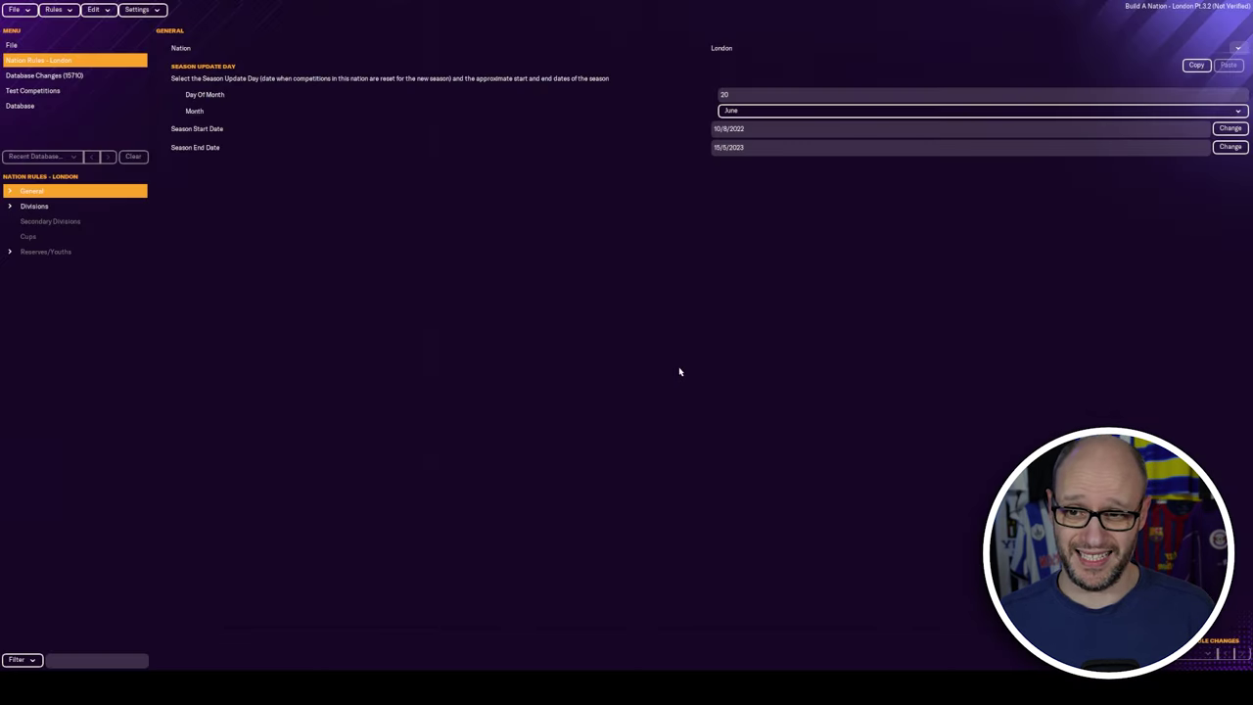
View the list of database changes and open the database's People table
left_click(82, 79)
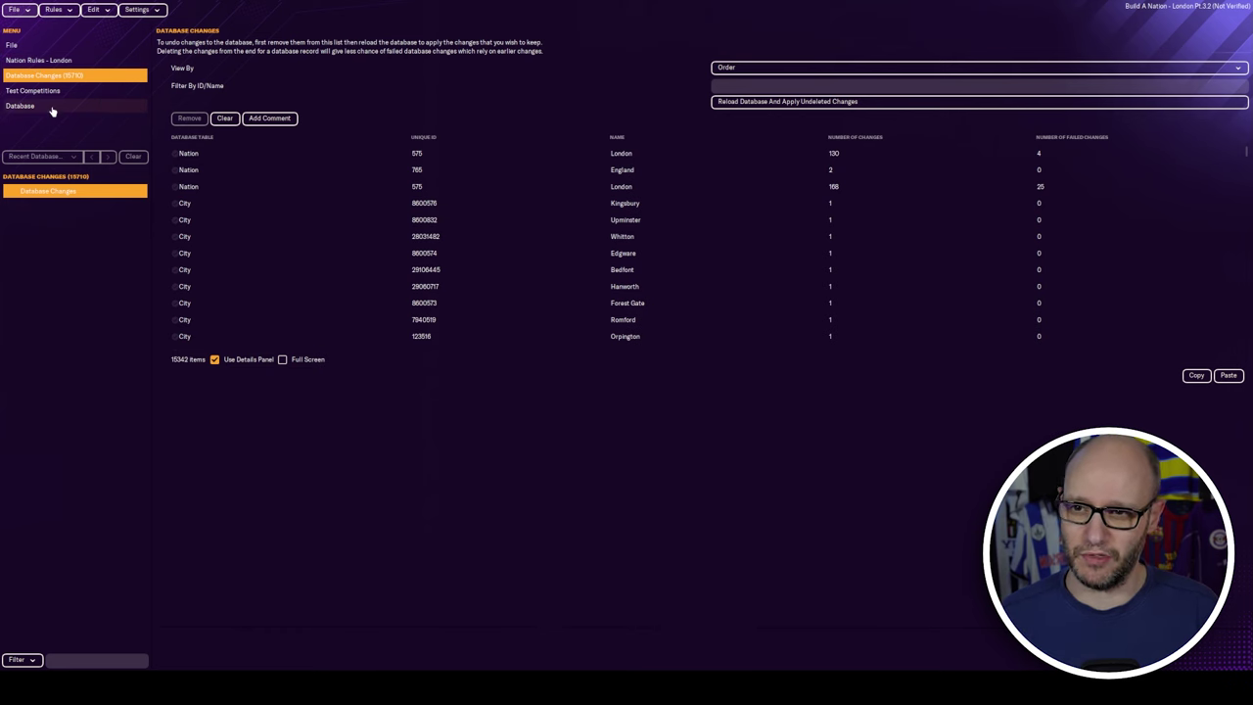
left_click(39, 106)
left_click(88, 405)
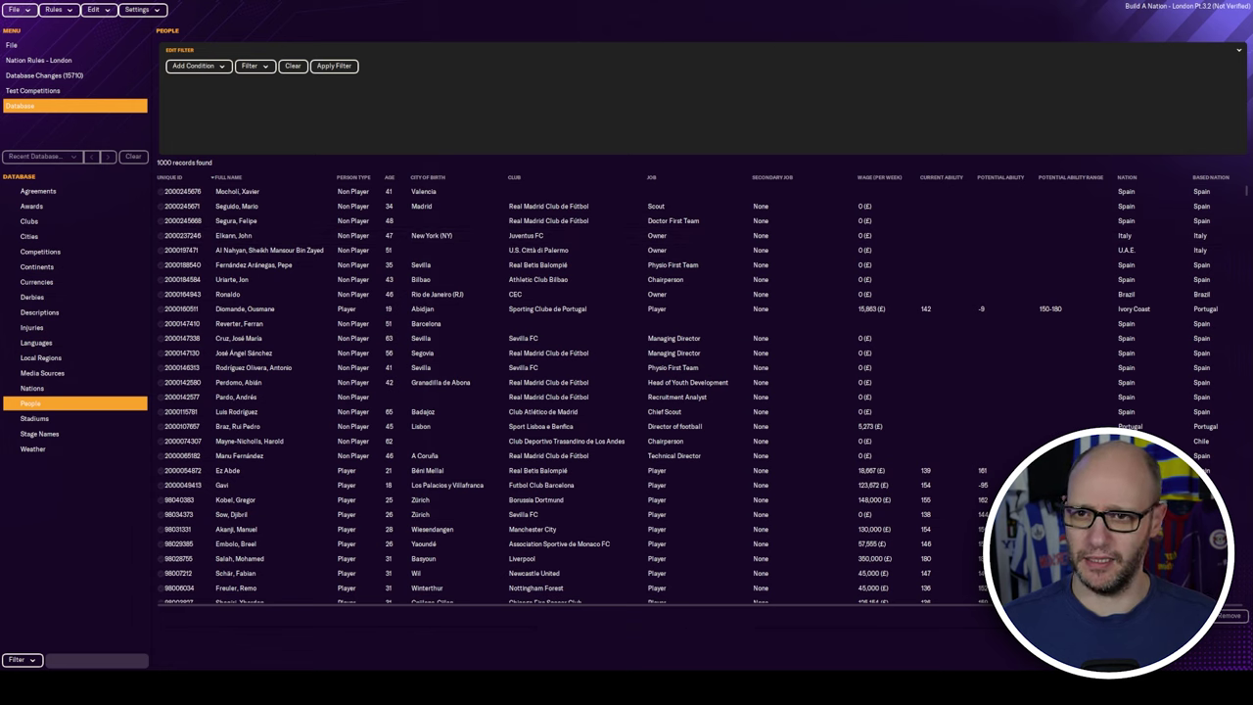
Filter the people by a Region Of Birth condition containing London
left_click(196, 65)
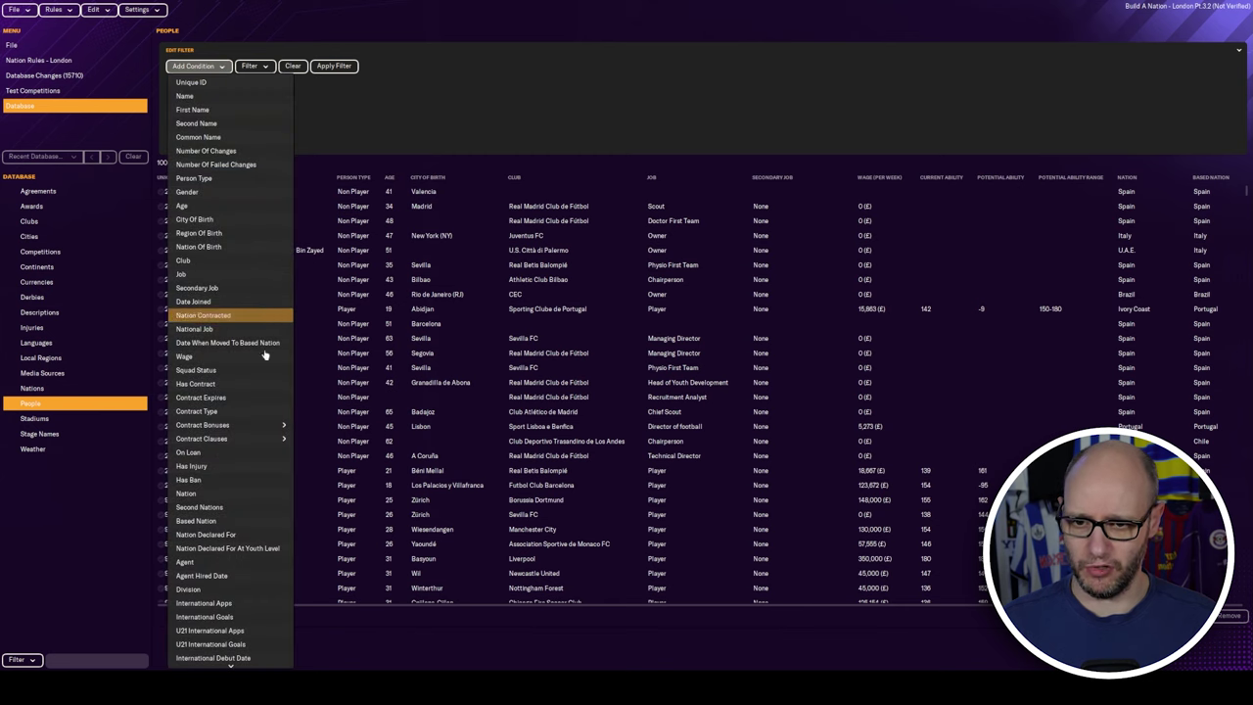
left_click(221, 65)
left_click(221, 65)
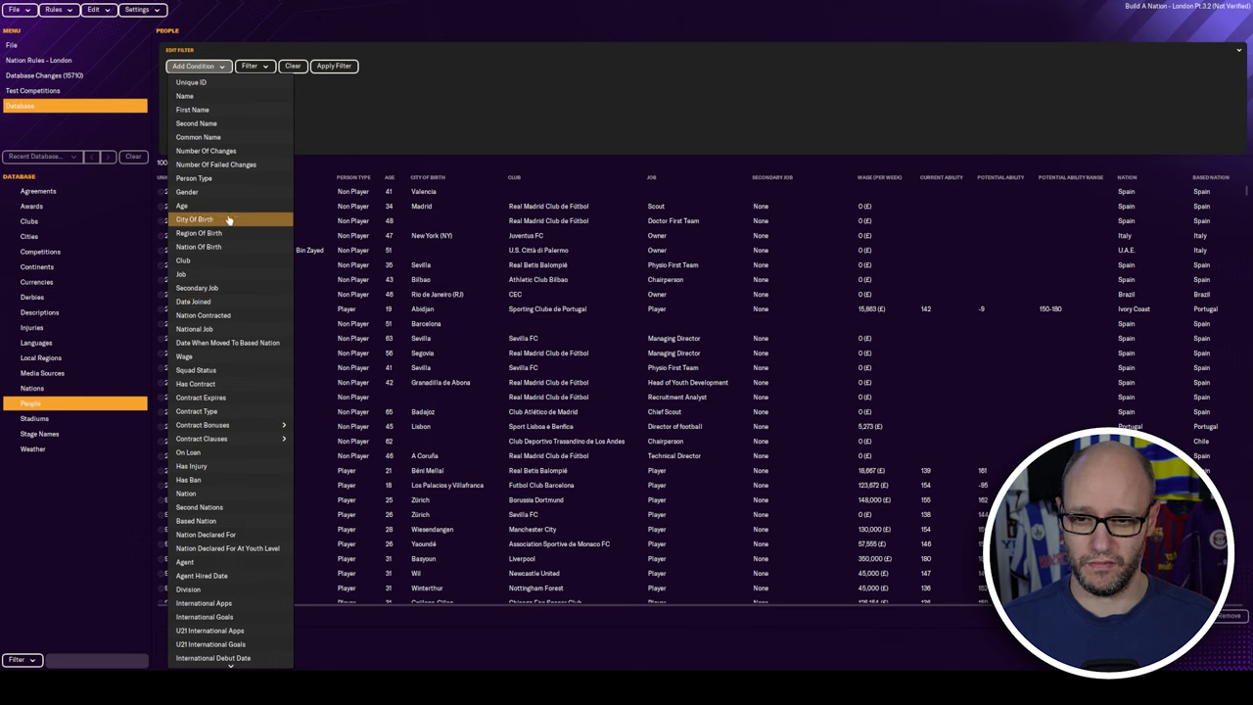
left_click(231, 234)
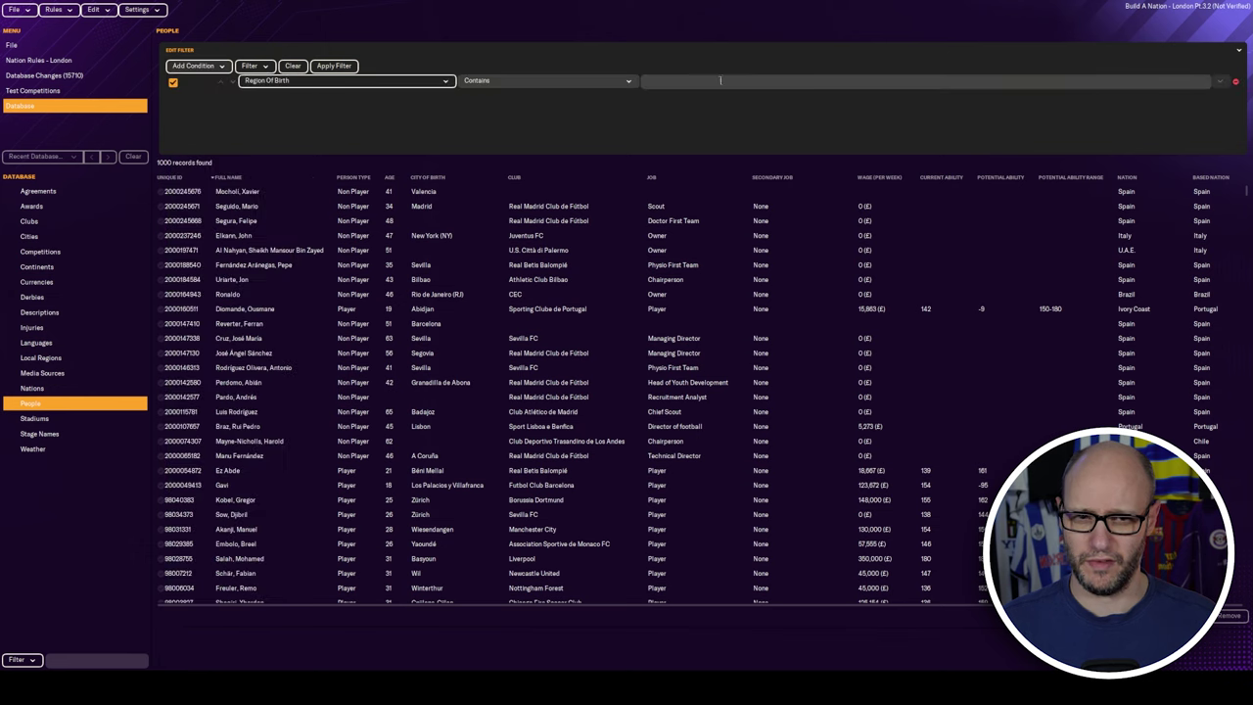
left_click(768, 82)
type("L")
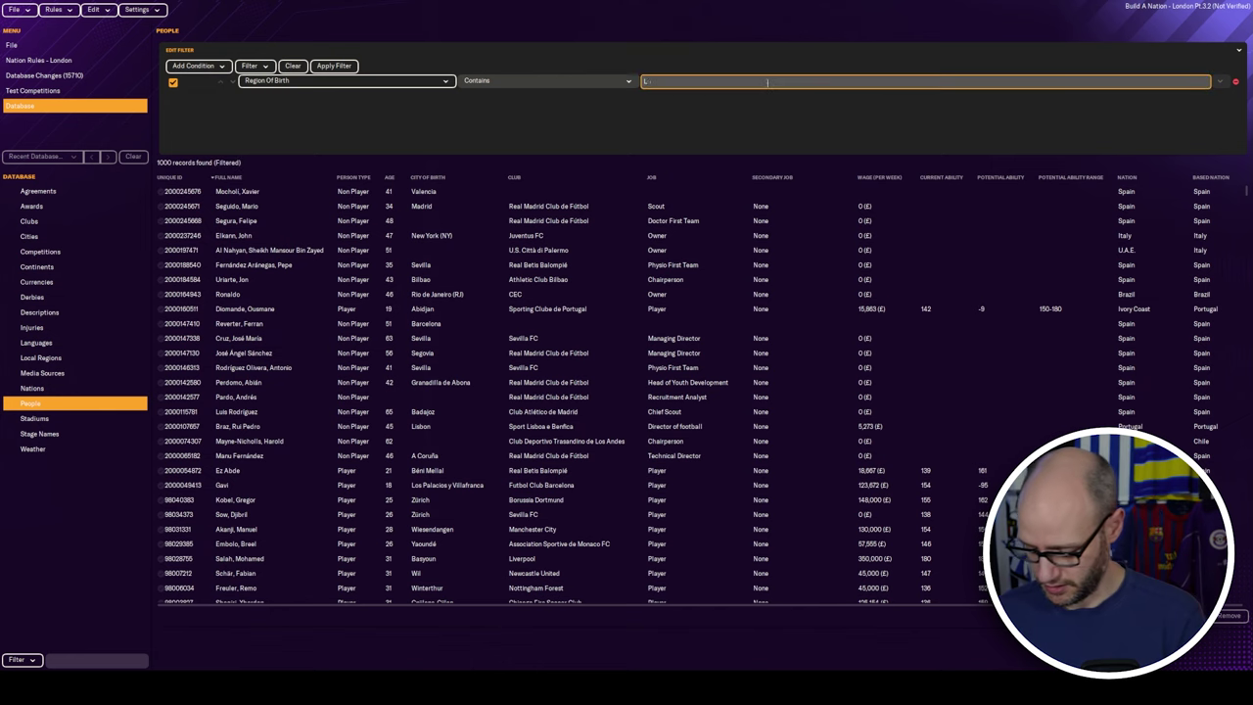
type("ondon")
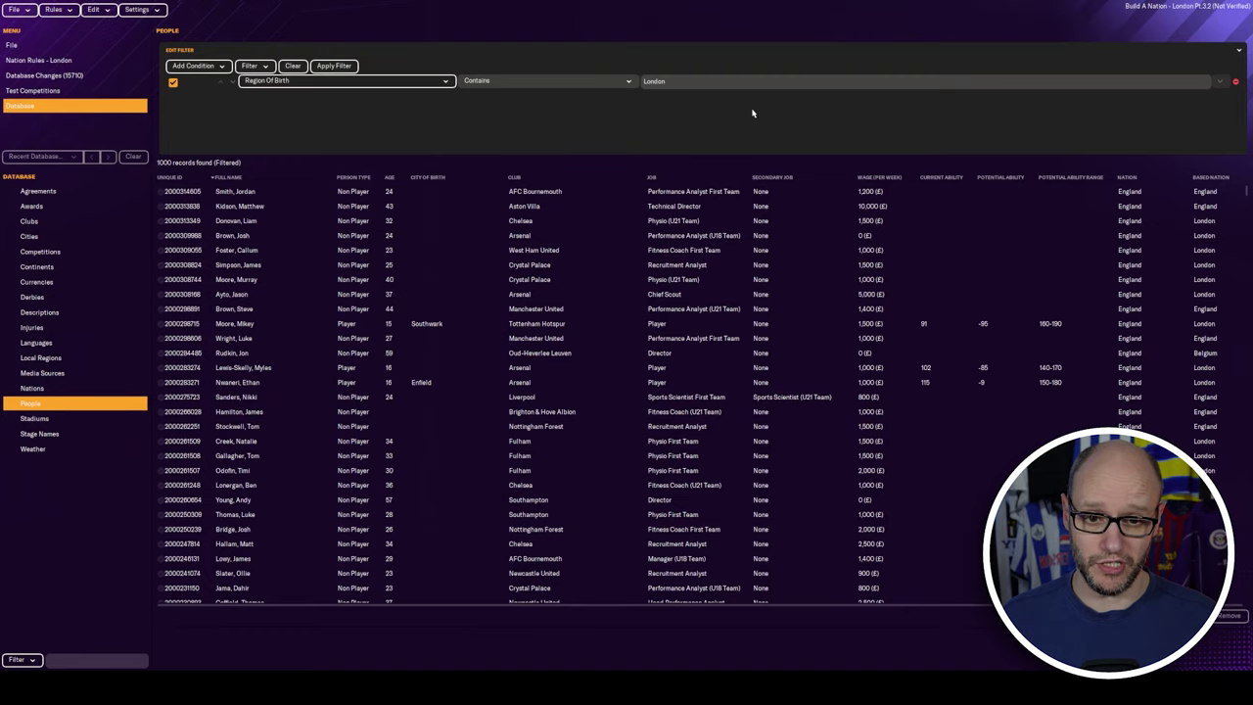
Raise the maximum number of records for searches and reapply the London region-of-birth filter to list more people
left_click(138, 10)
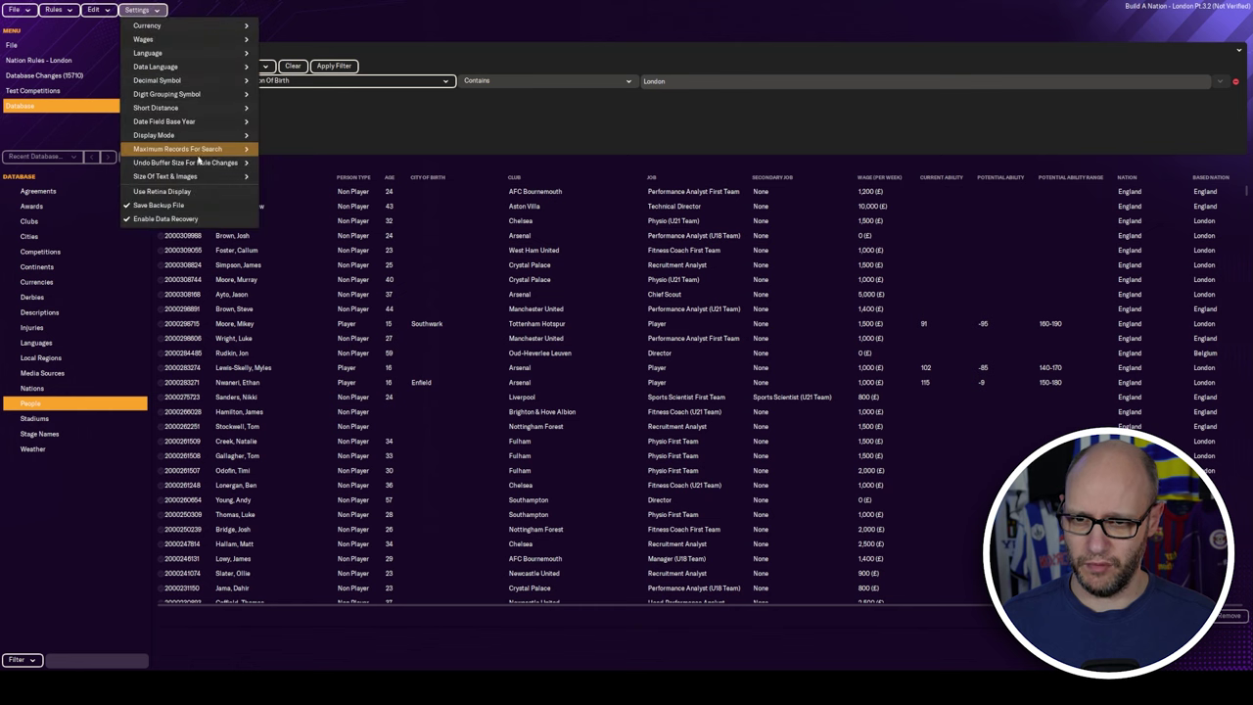
mouse_move(234, 149)
left_click(292, 250)
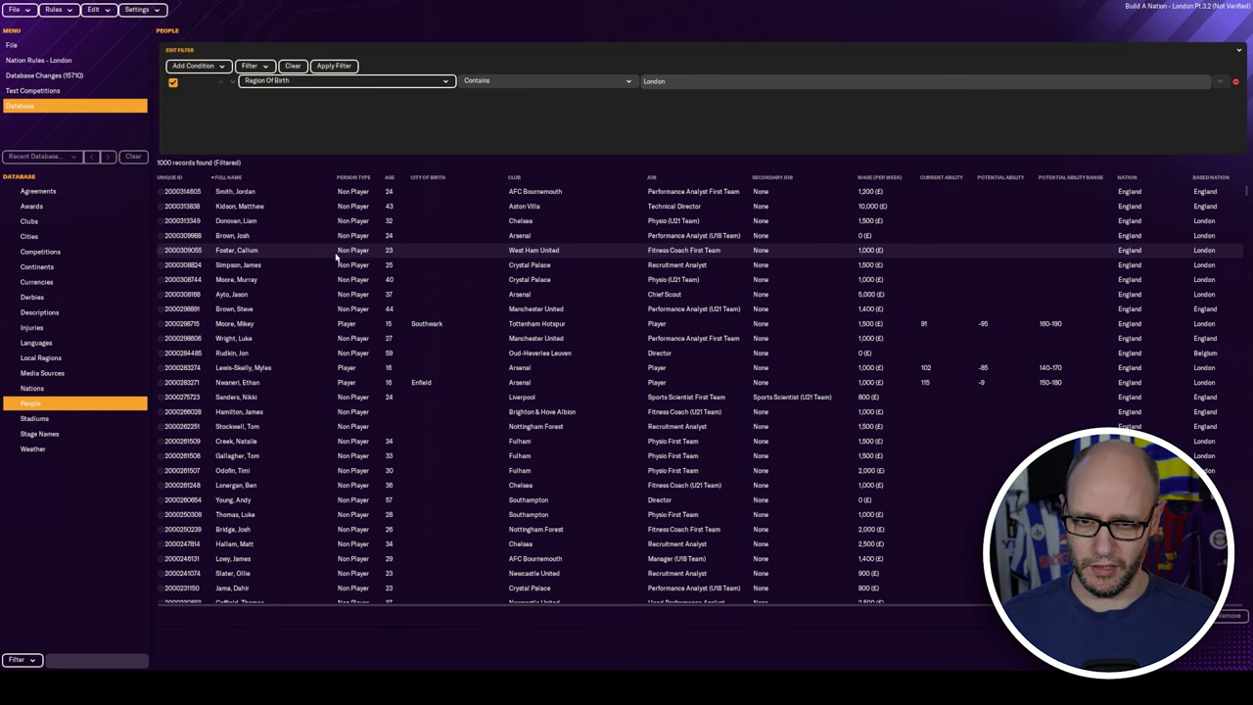
left_click(338, 67)
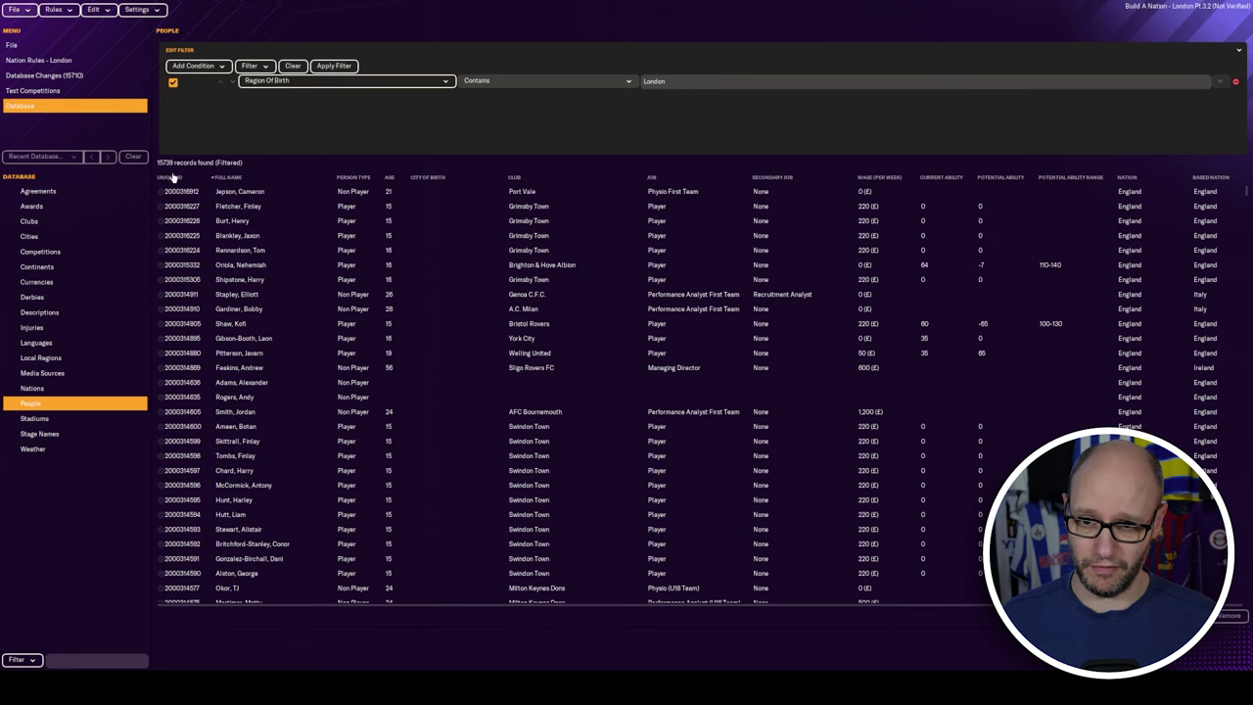
scroll(930, 309, "down", 6)
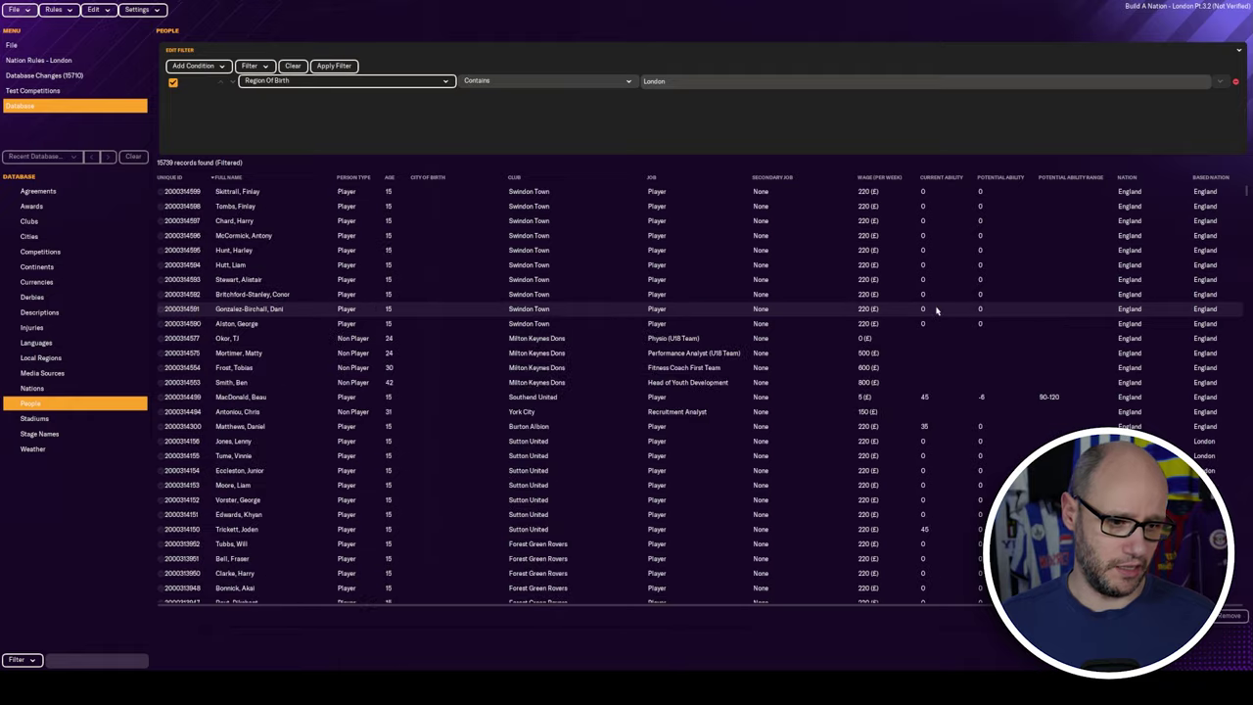
Open an England-nation player's record from the London-filtered people list and check the attributes, international data and birth details
left_click_drag(1246, 196, 1249, 247)
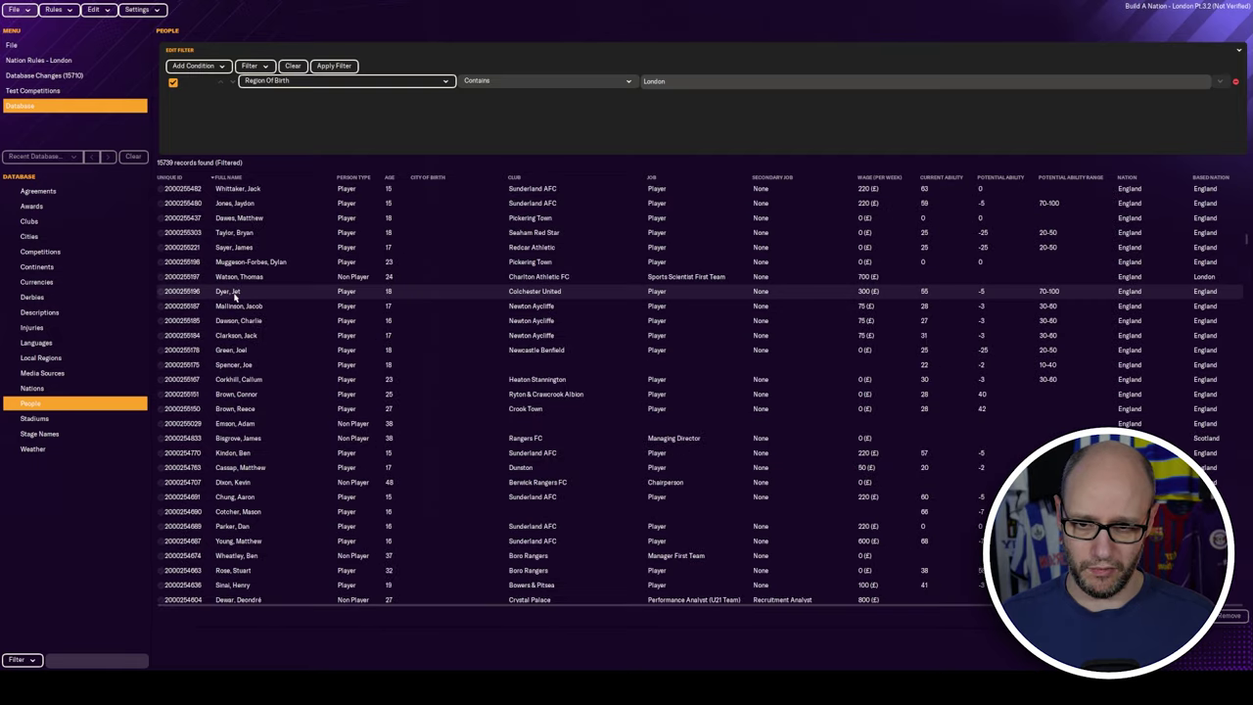
double_click(235, 291)
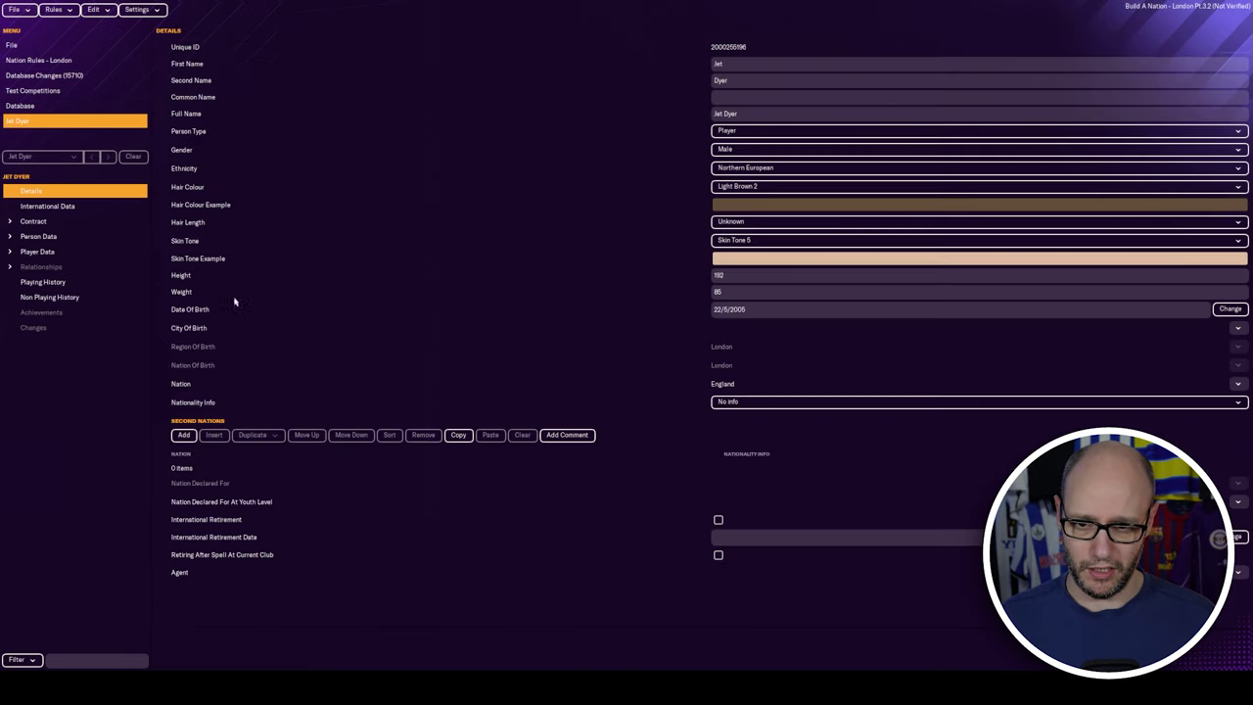
left_click(73, 236)
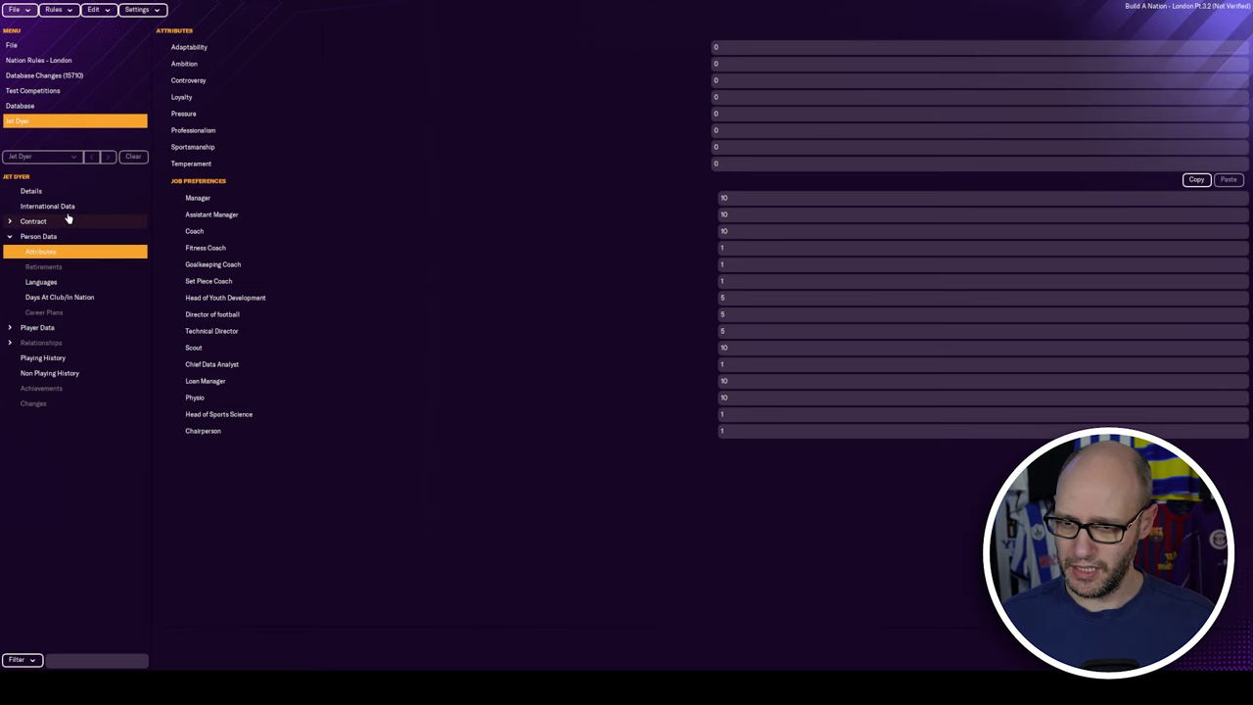
left_click(69, 208)
left_click(69, 193)
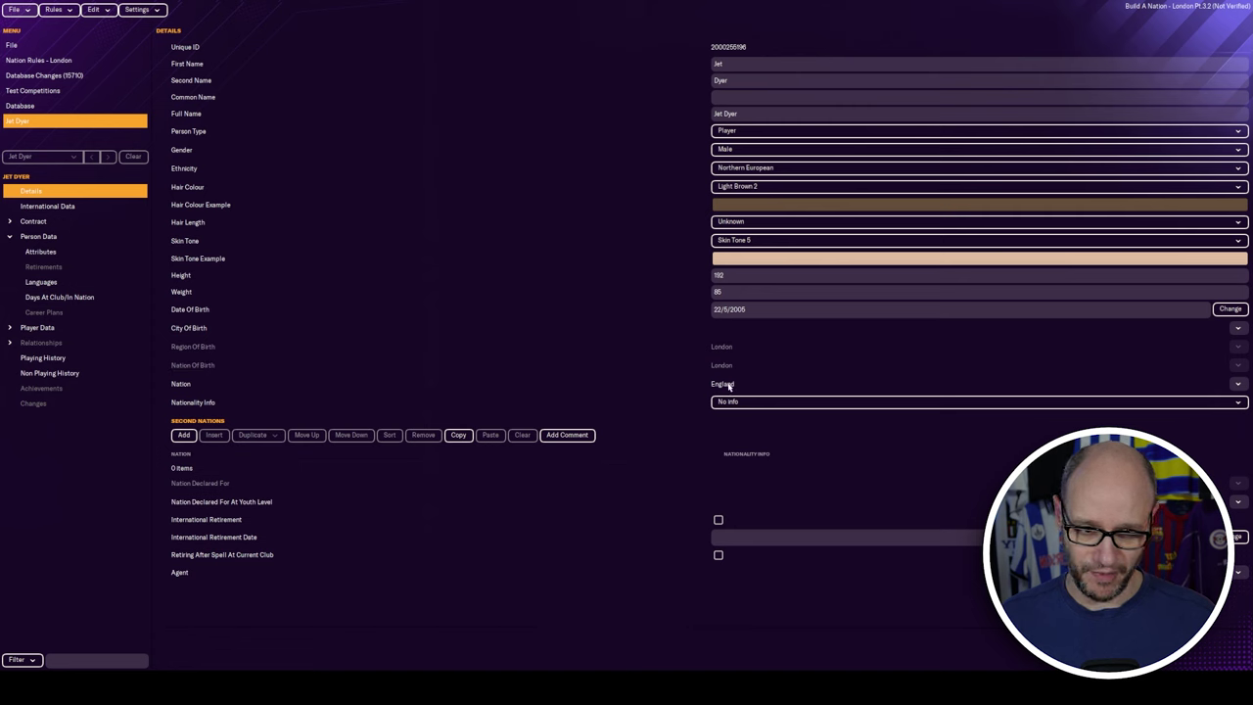
Review the editor's file information and database changes, and convert the London nation rules to advanced rules
left_click(54, 47)
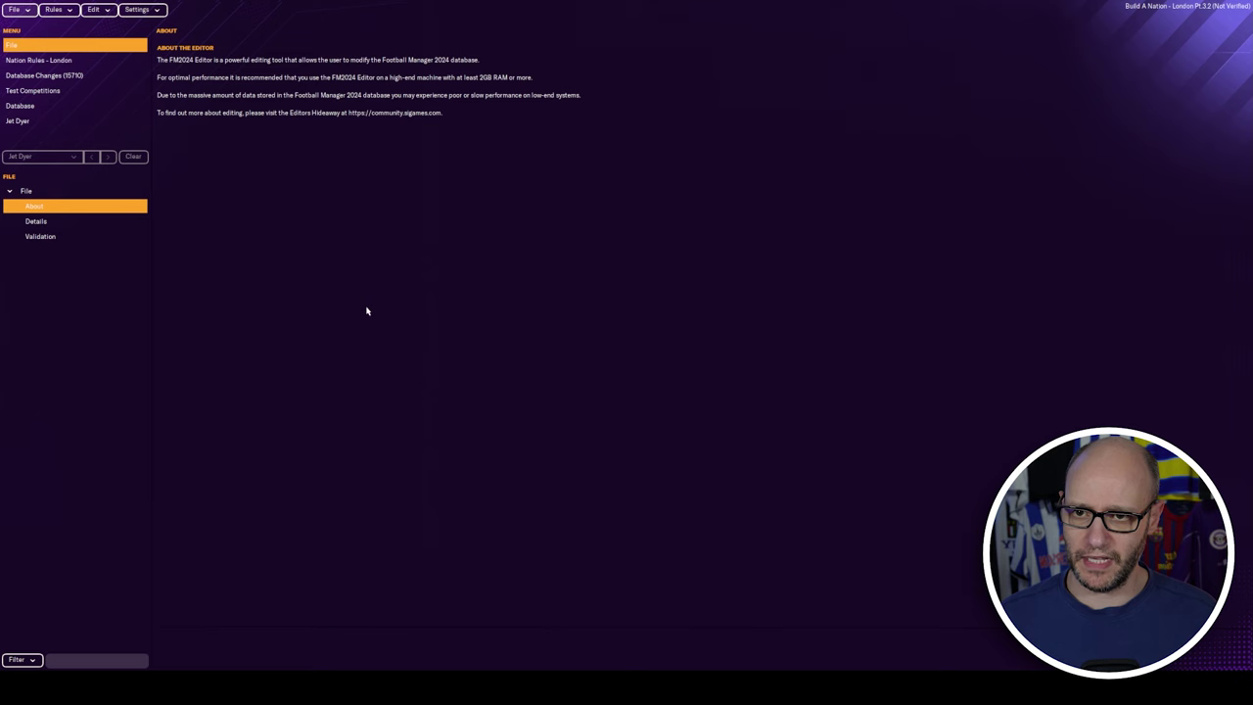
left_click(68, 76)
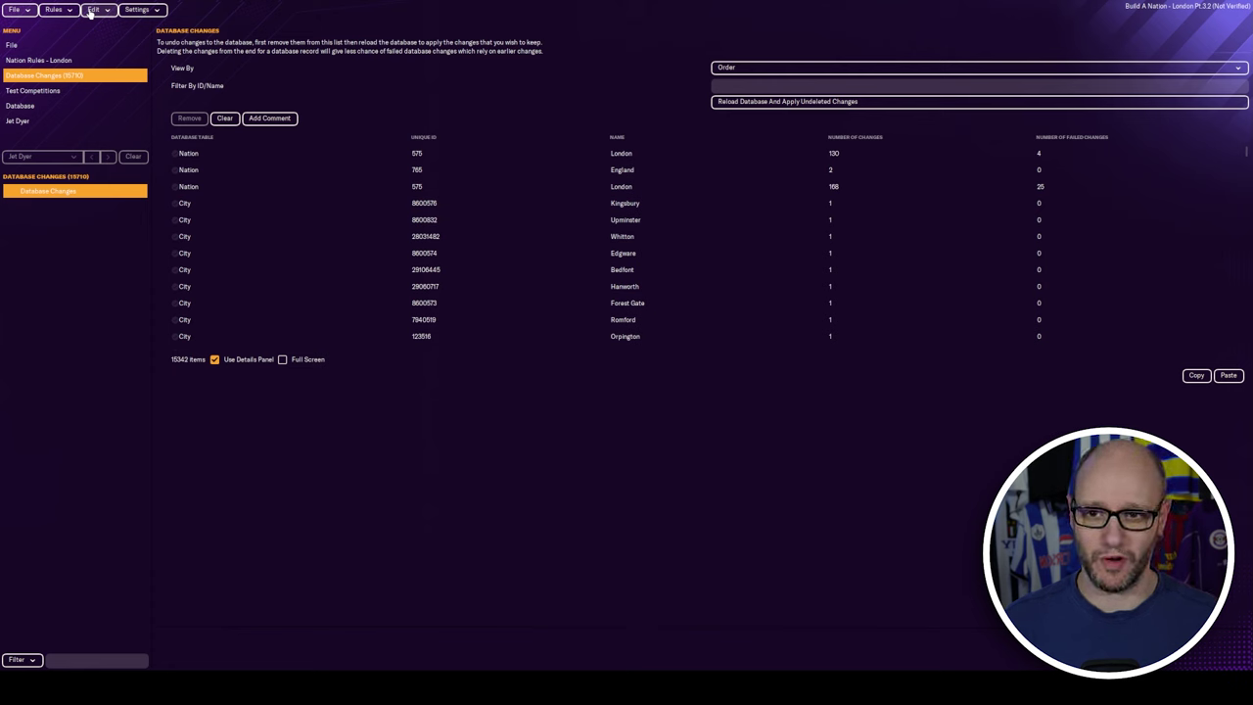
left_click(91, 12)
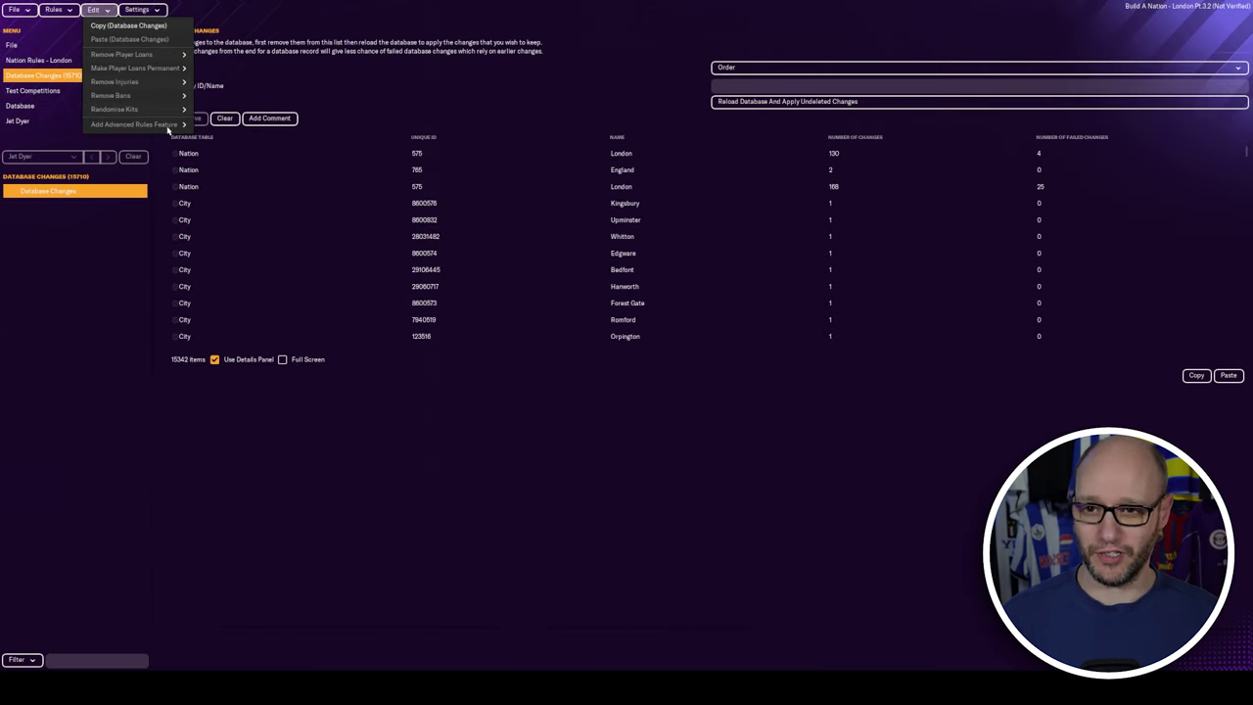
left_click(105, 10)
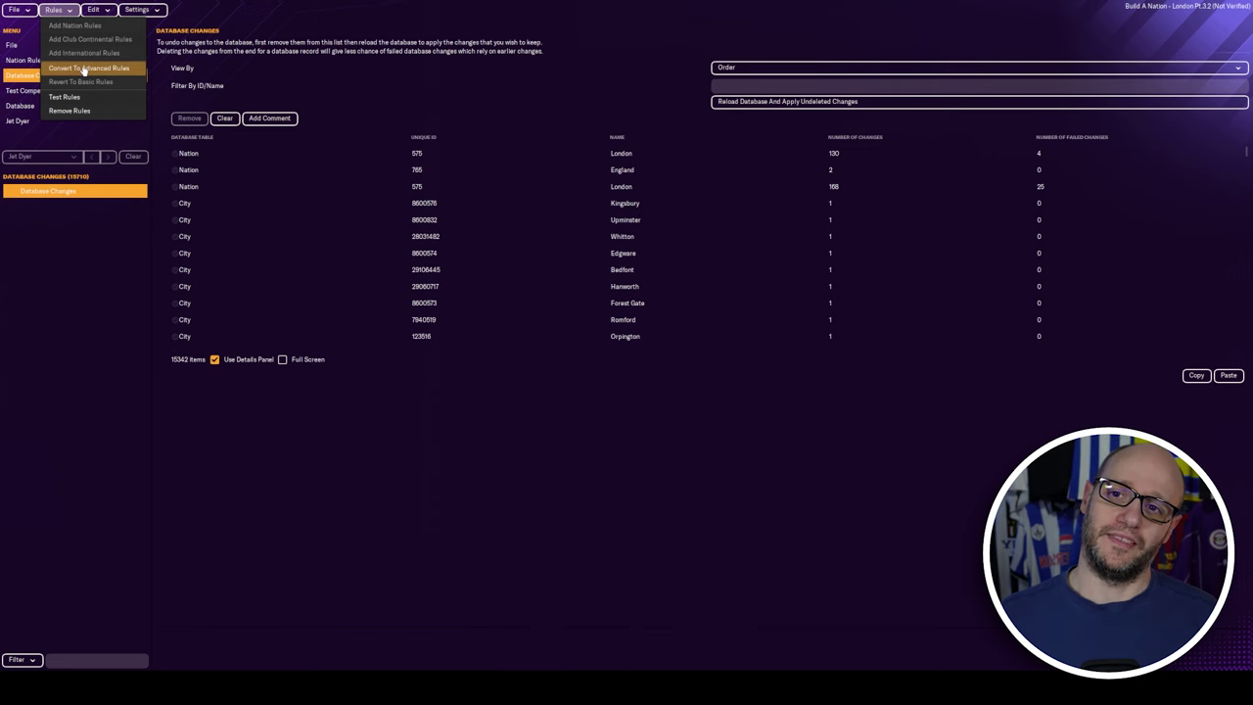
left_click(86, 69)
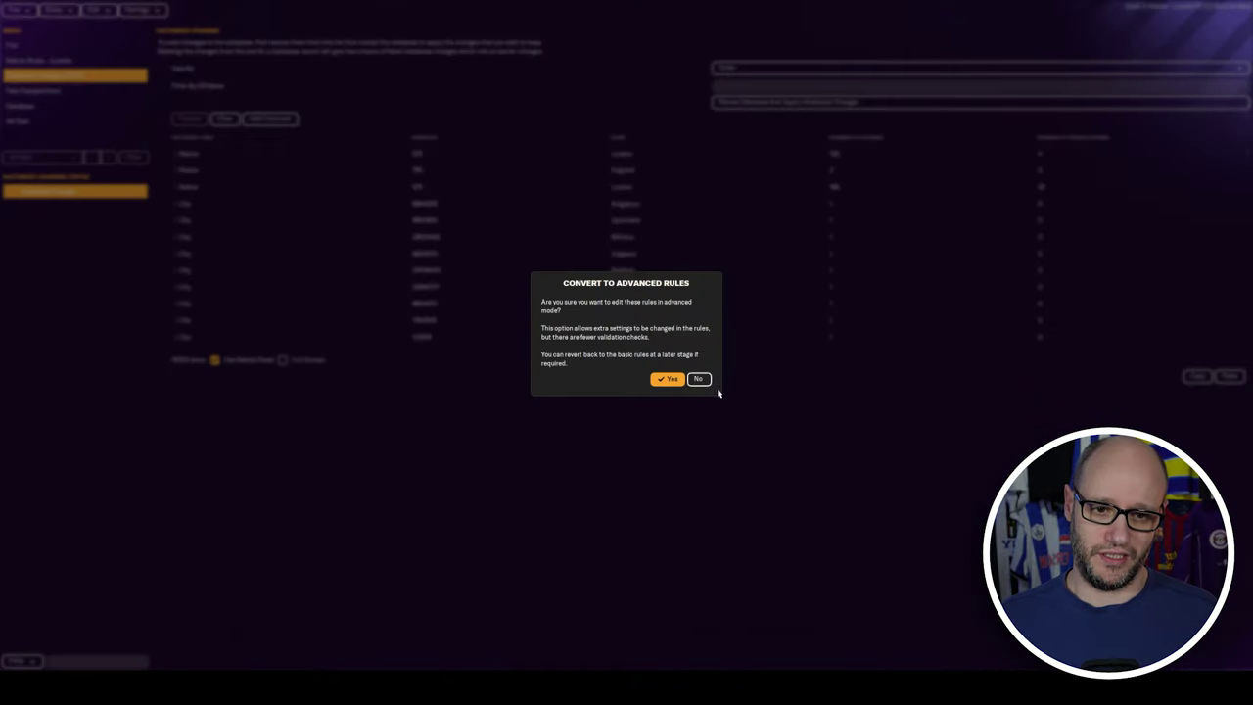
left_click(666, 379)
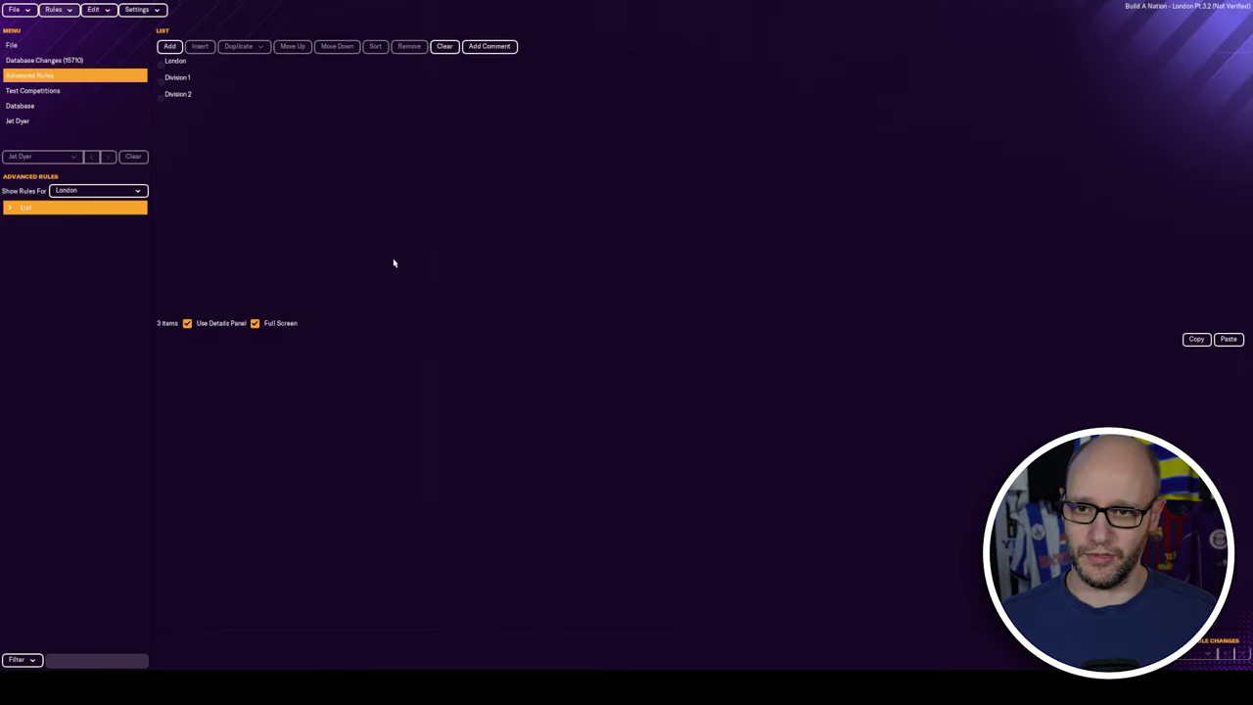
Test the advanced rules for all divisions
left_click(122, 193)
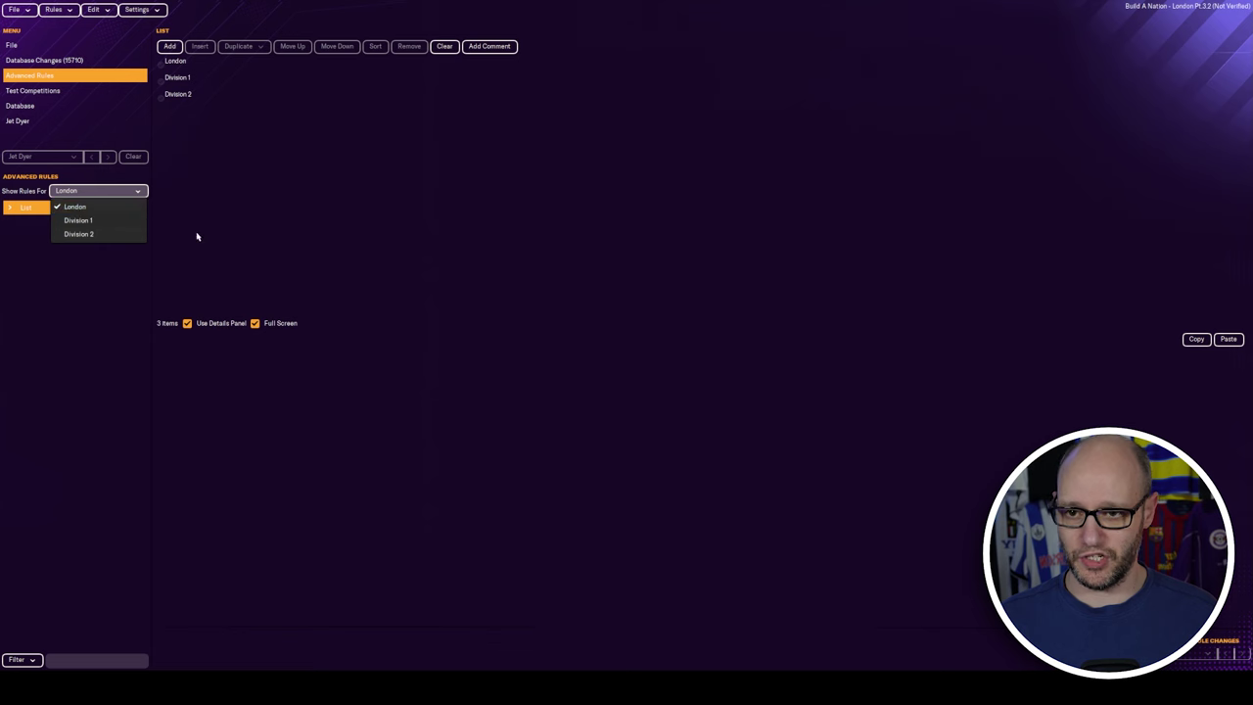
left_click(294, 257)
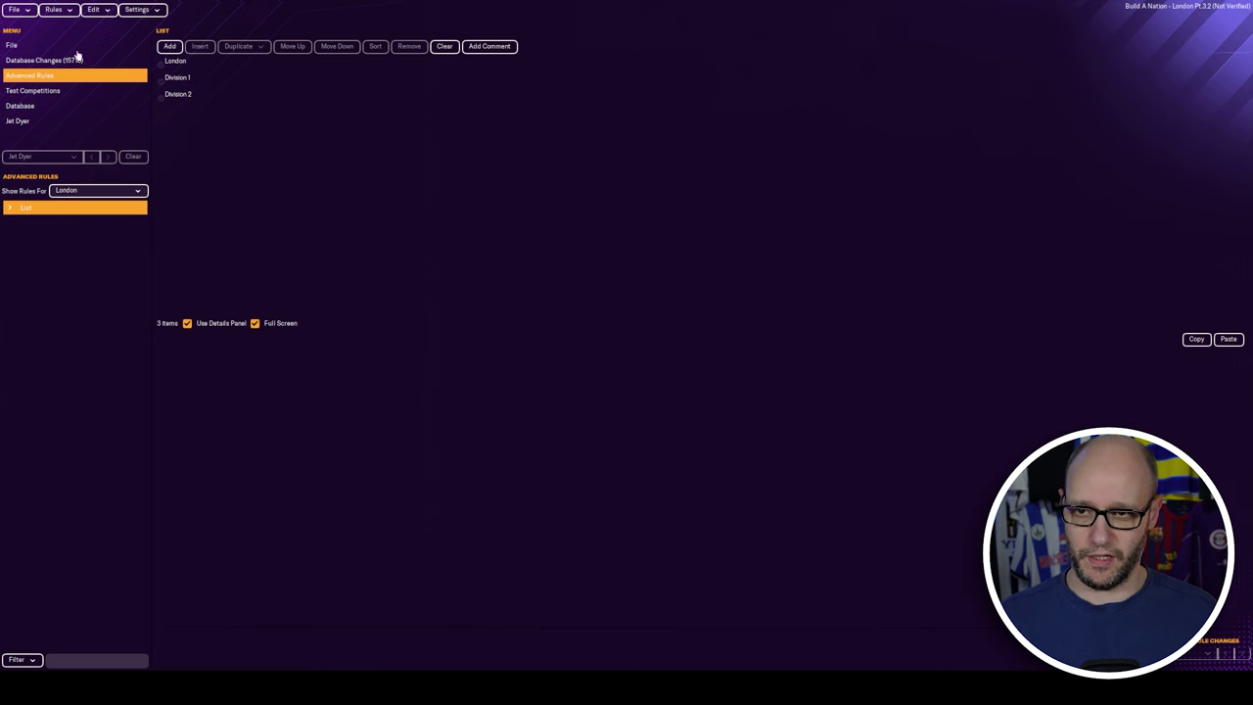
left_click(58, 10)
mouse_move(116, 100)
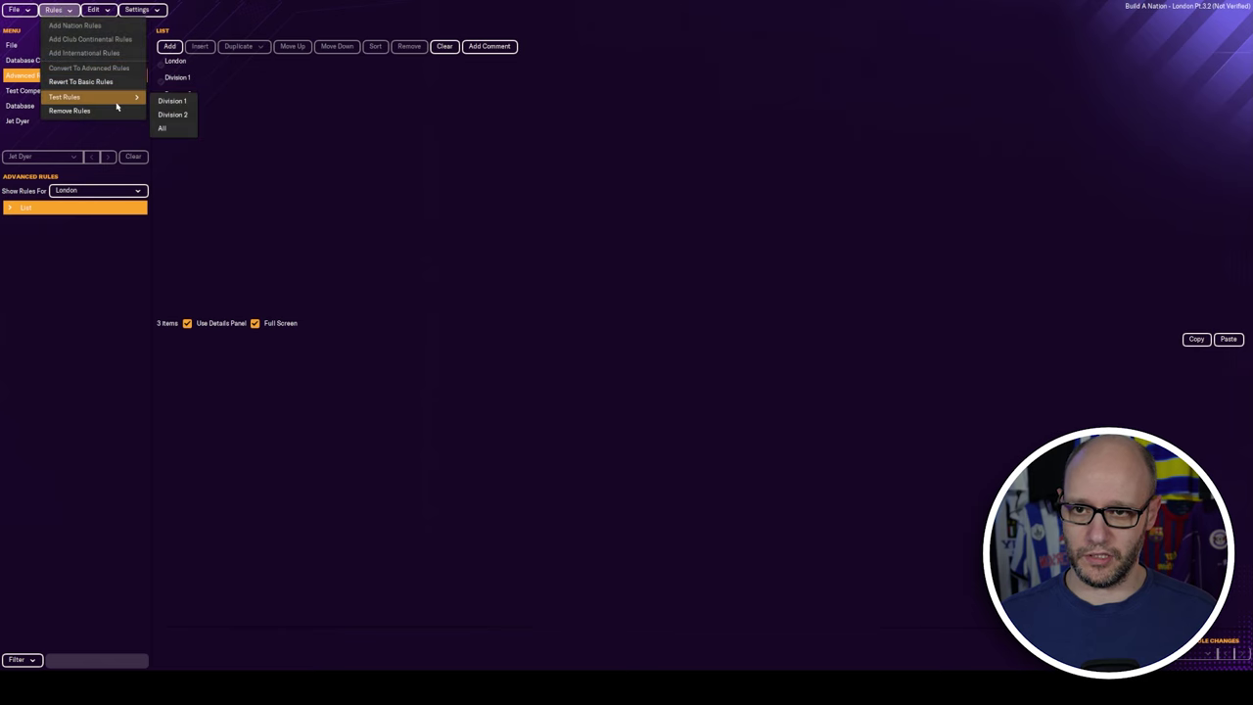
left_click(182, 134)
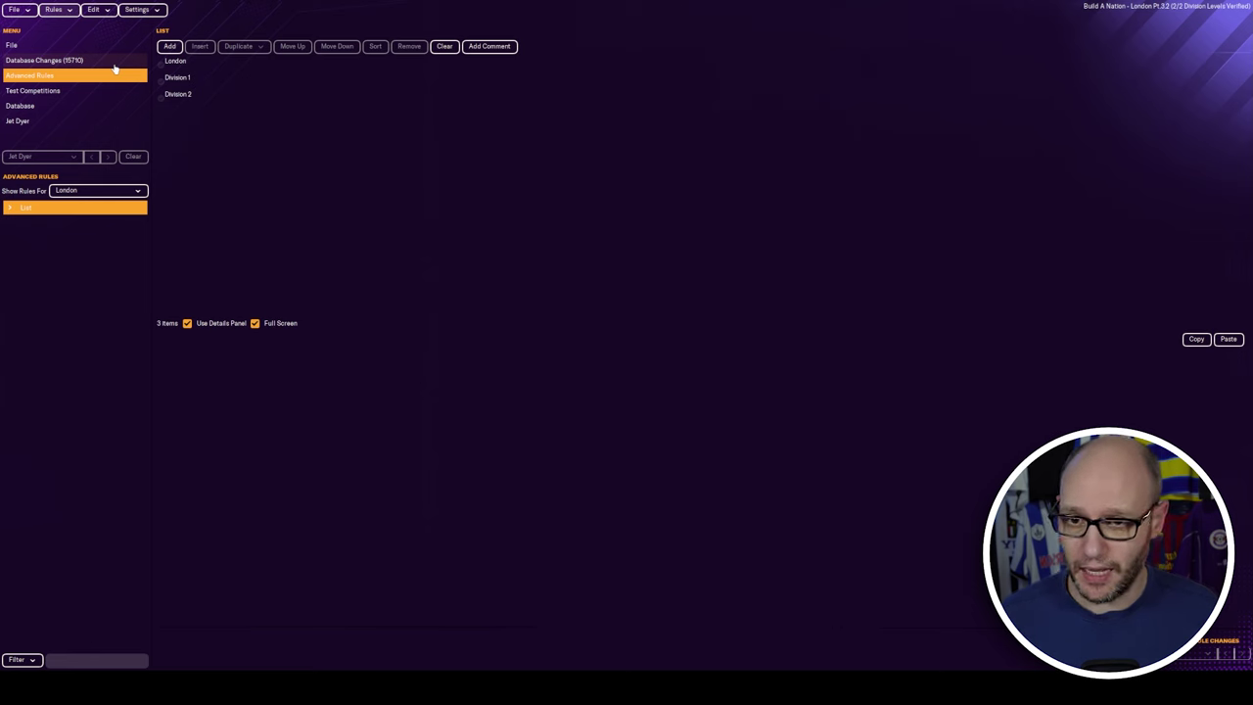
Show the advanced rules for Division 1 and examine the league settings of its Stage 0 league, including the prize money section
left_click(98, 190)
left_click(117, 219)
left_click(115, 207)
left_click(44, 239)
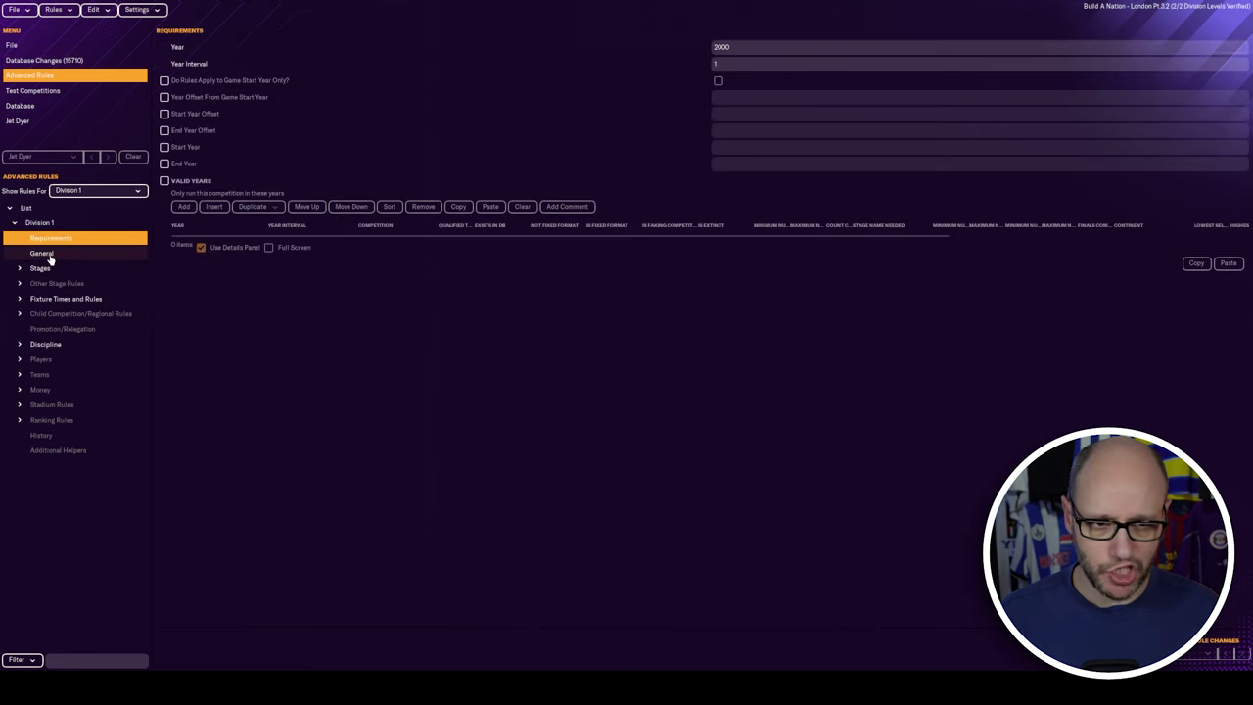
left_click(44, 254)
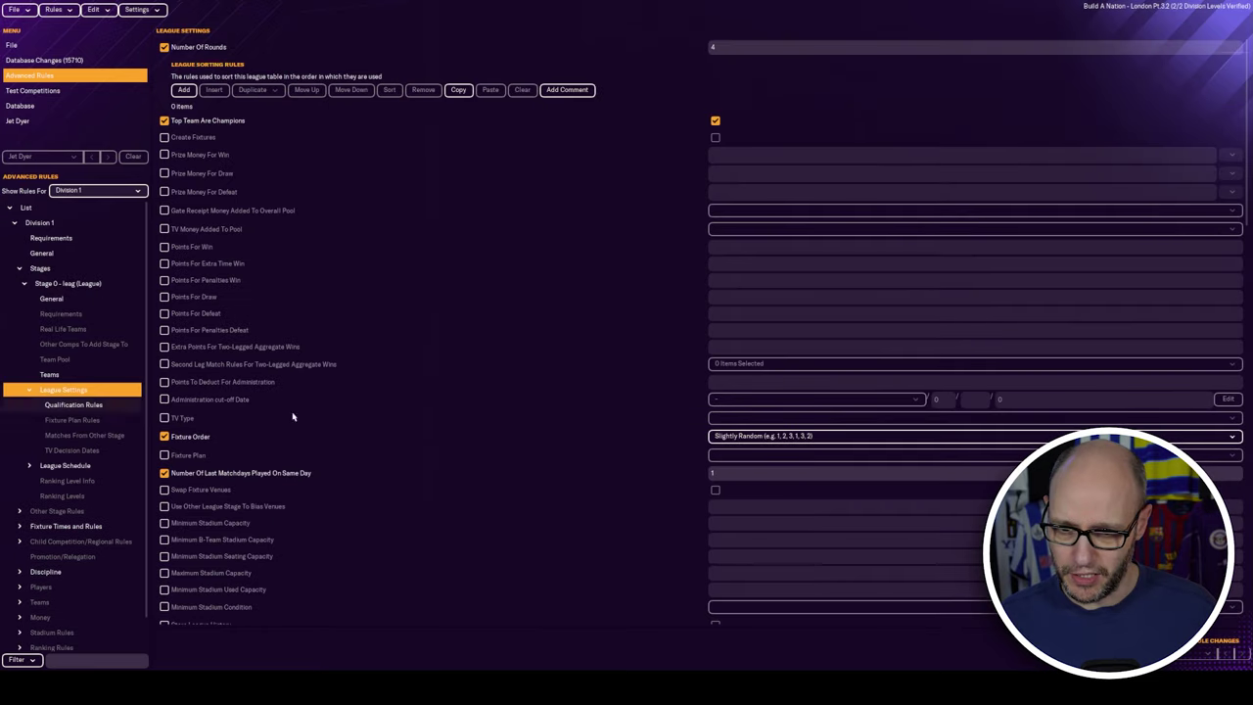
scroll(476, 447, "down", 10)
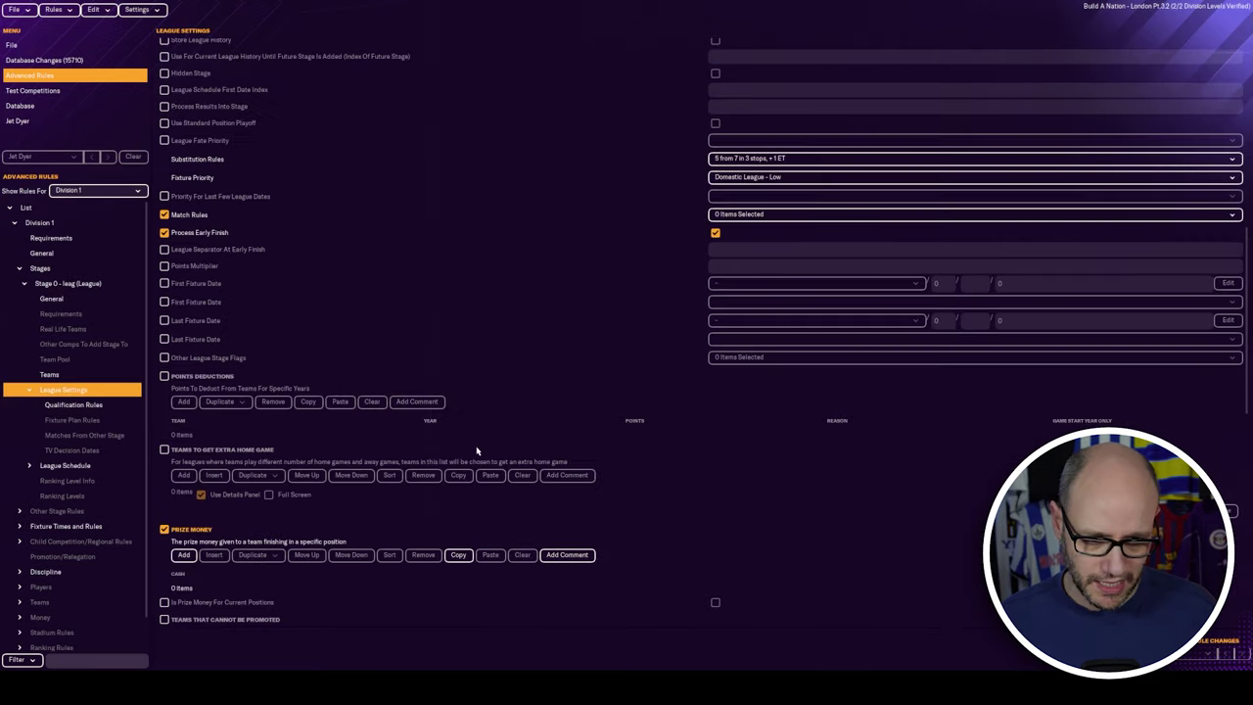
scroll(477, 451, "down", 2)
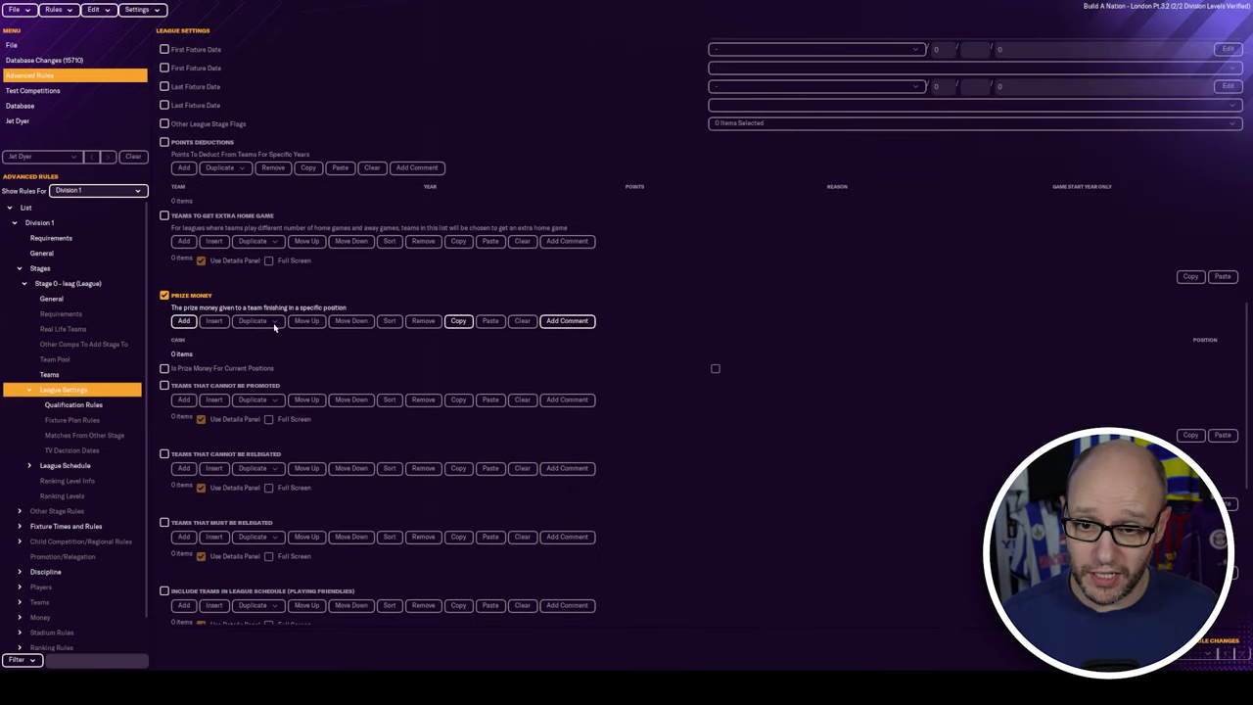
scroll(383, 371, "down", 2)
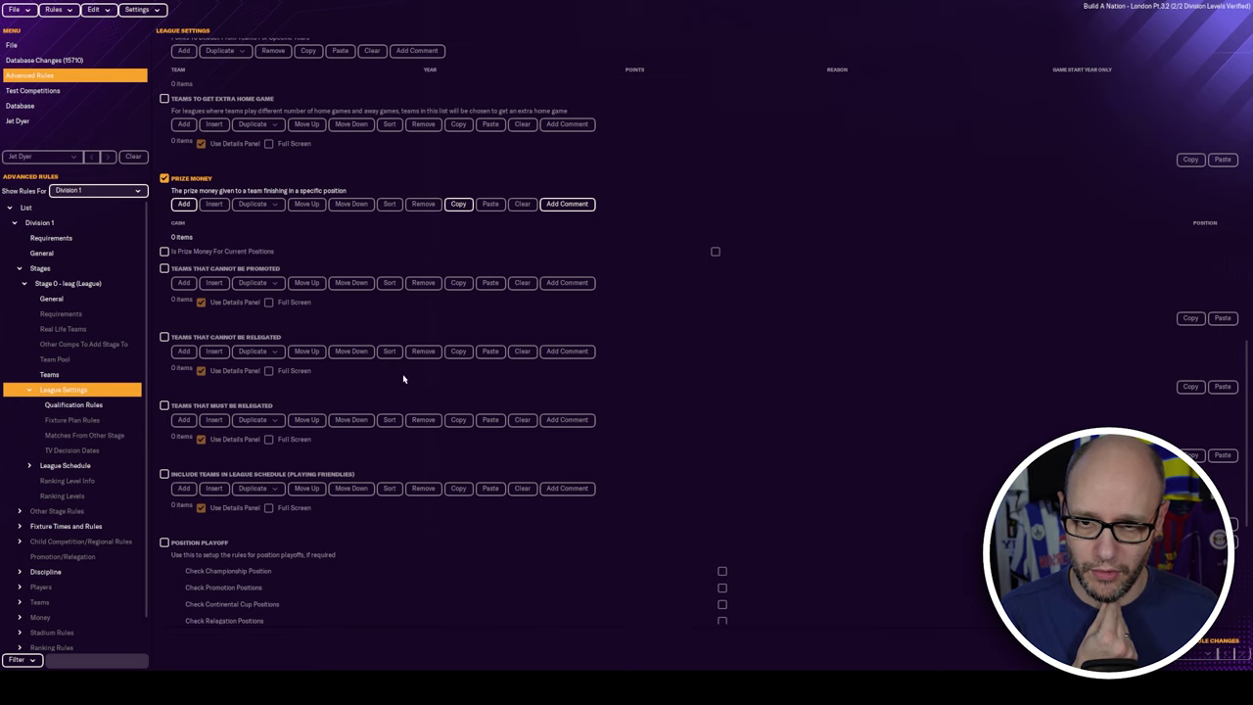
scroll(402, 379, "up", 10)
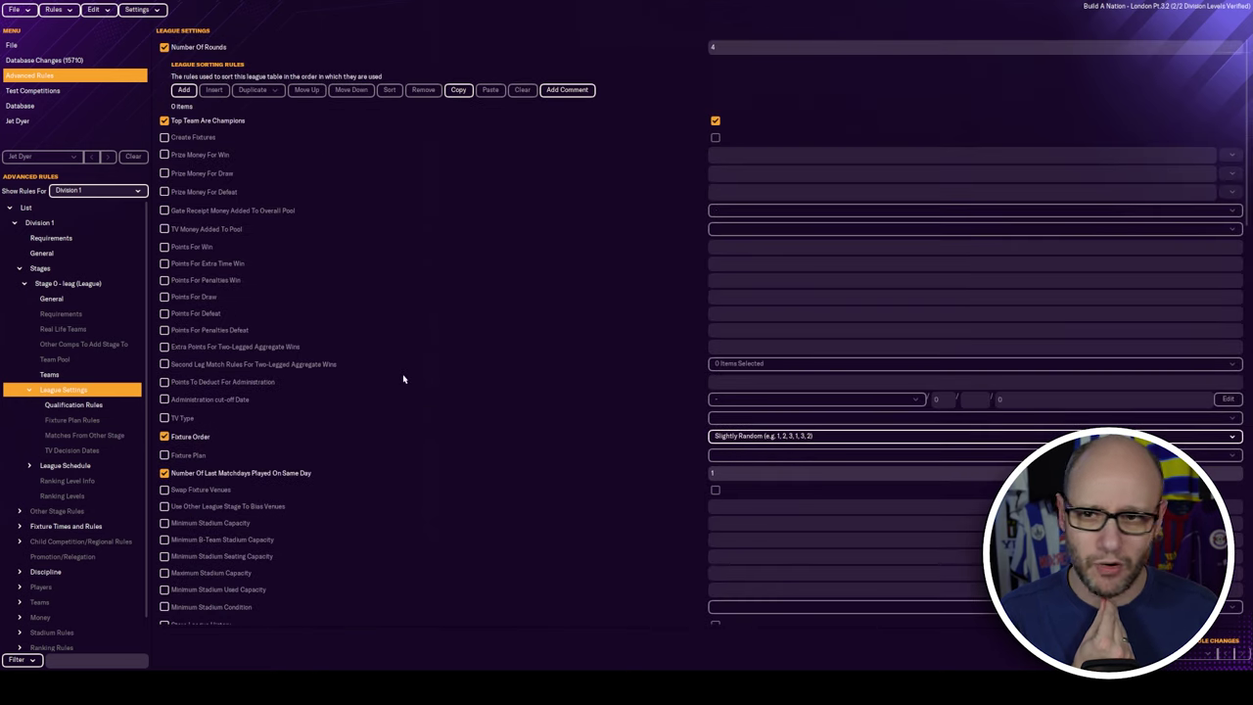
Examine Division 1's rule type and general settings, including the general settings of its league stage
left_click(92, 239)
left_click(92, 226)
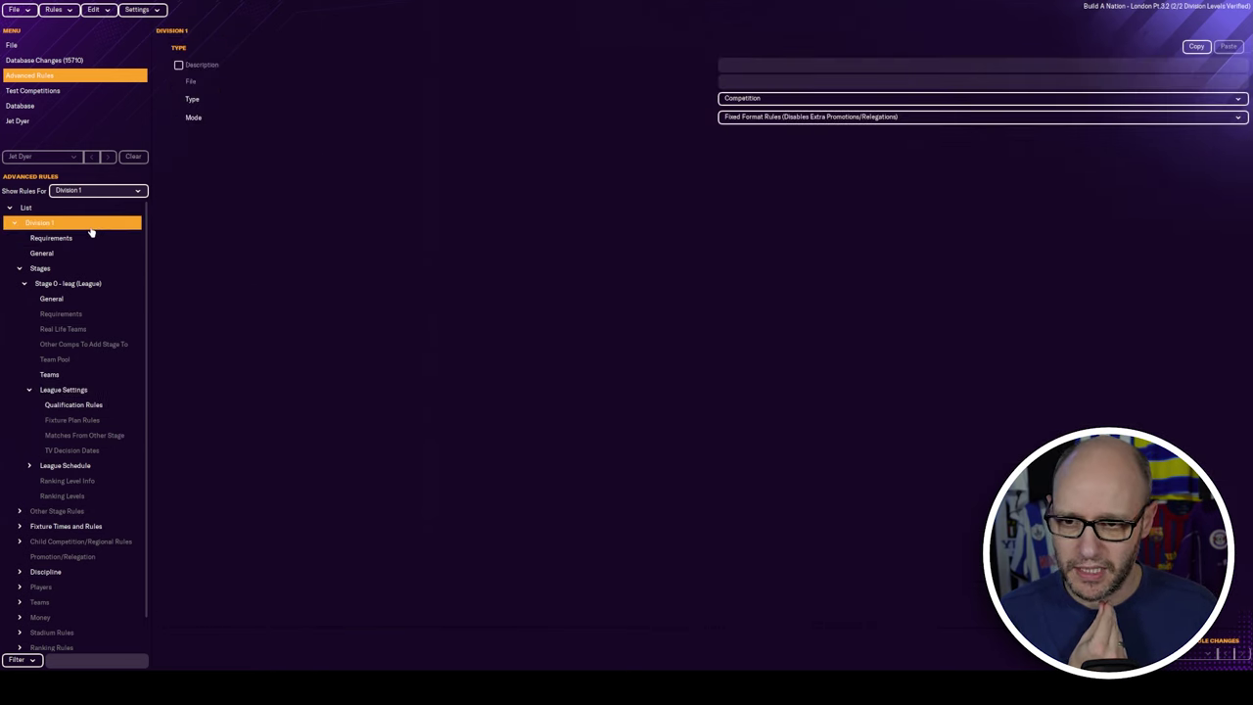
left_click(96, 253)
left_click(79, 300)
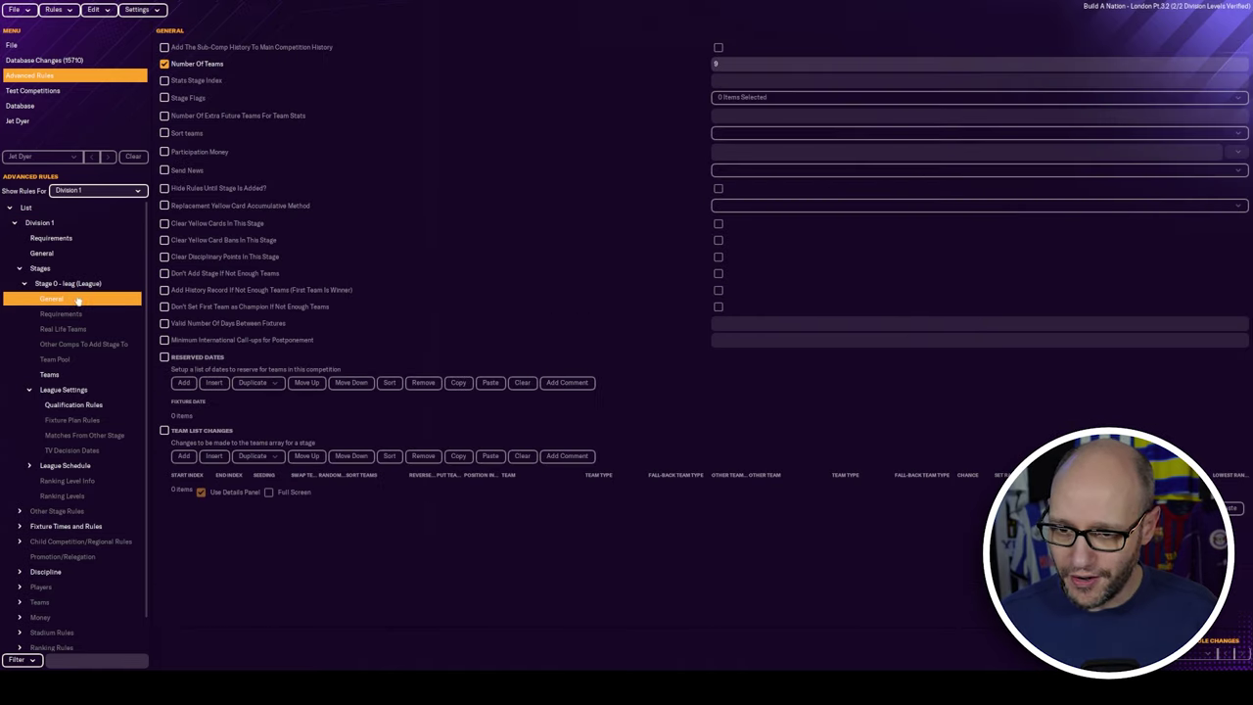
scroll(84, 485, "down", 1)
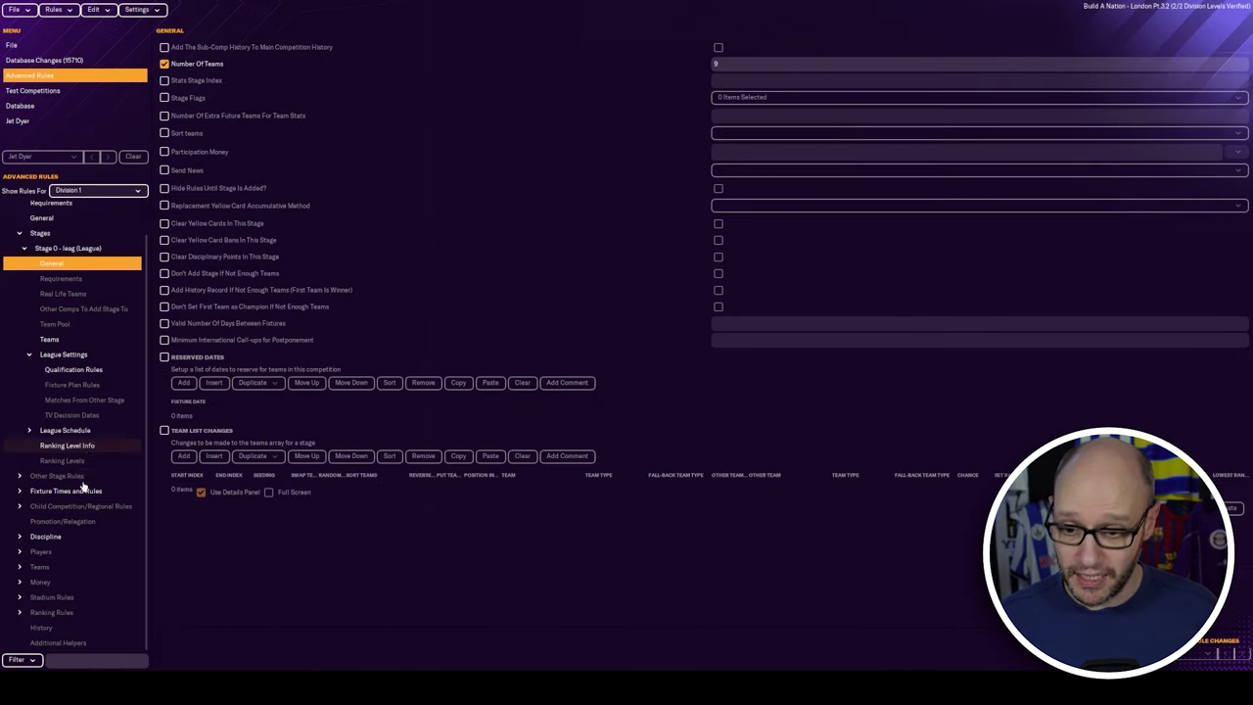
Add nine prize money rows to the league settings of Division 1's league stage
left_click(67, 355)
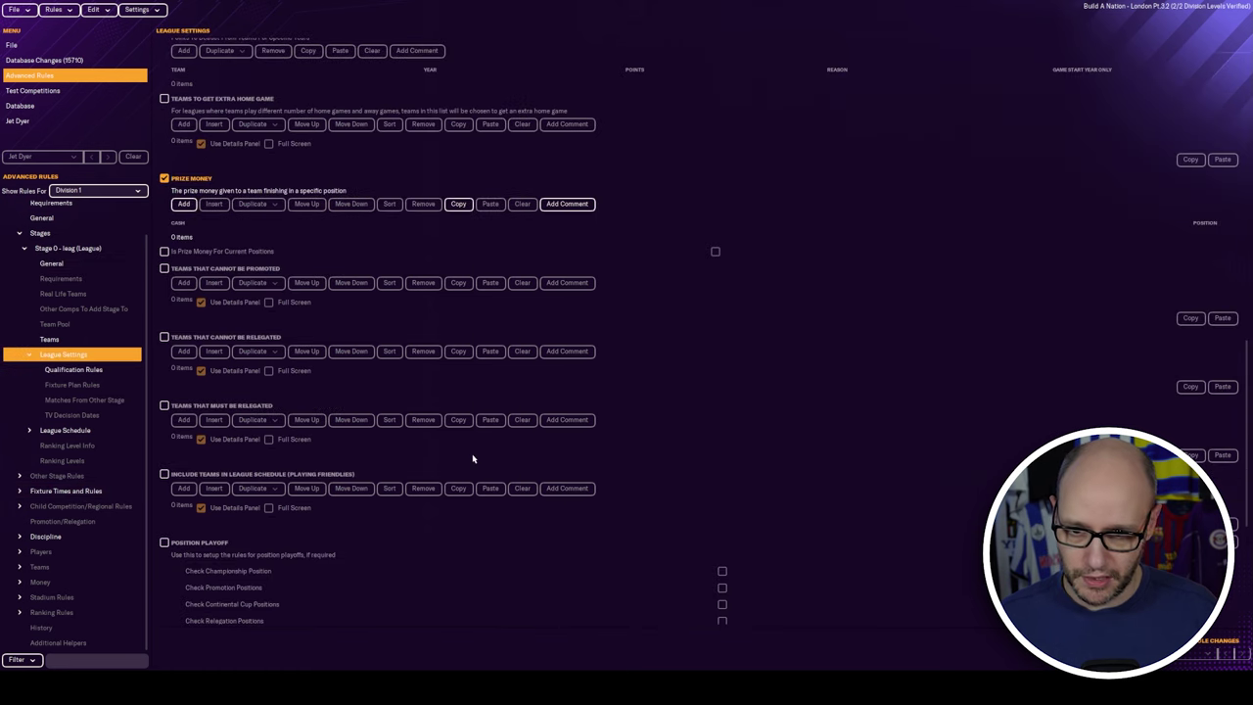
left_click(184, 205)
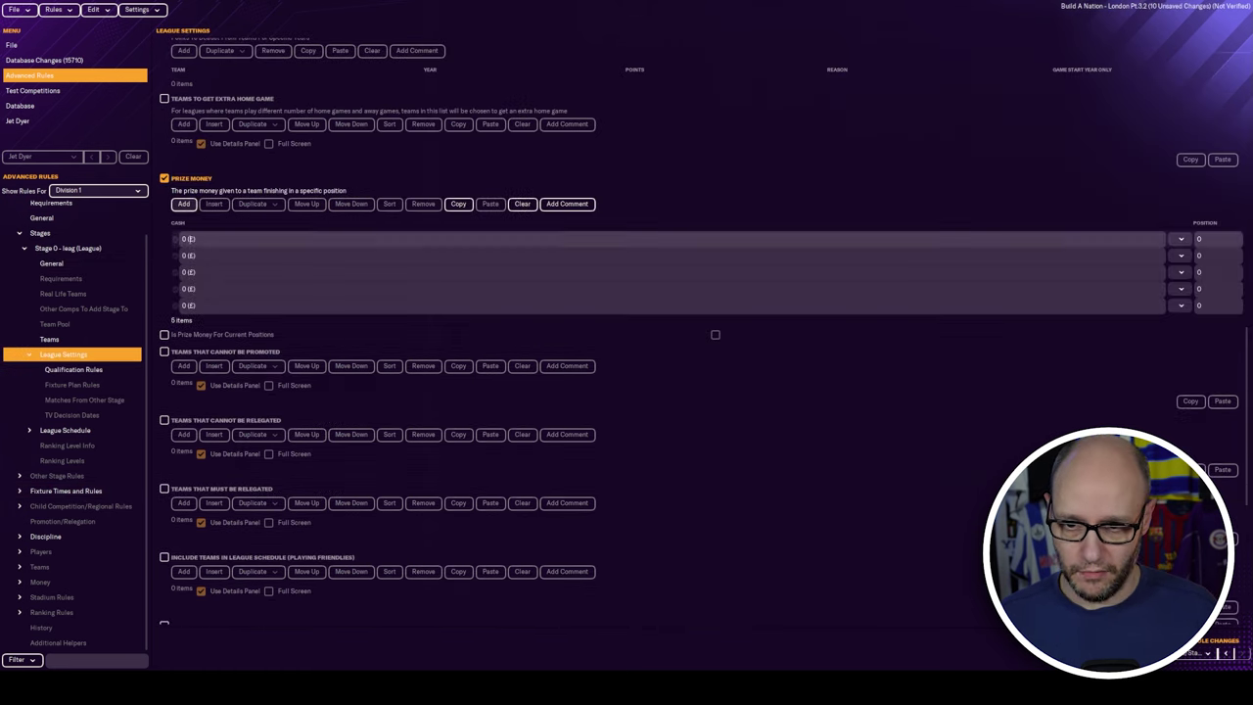
left_click(184, 204)
left_click(184, 205)
left_click(184, 205)
left_click(184, 205)
Number the positions of the second to ninth prize money rows consecutively from 1 to 8
left_click(1201, 256)
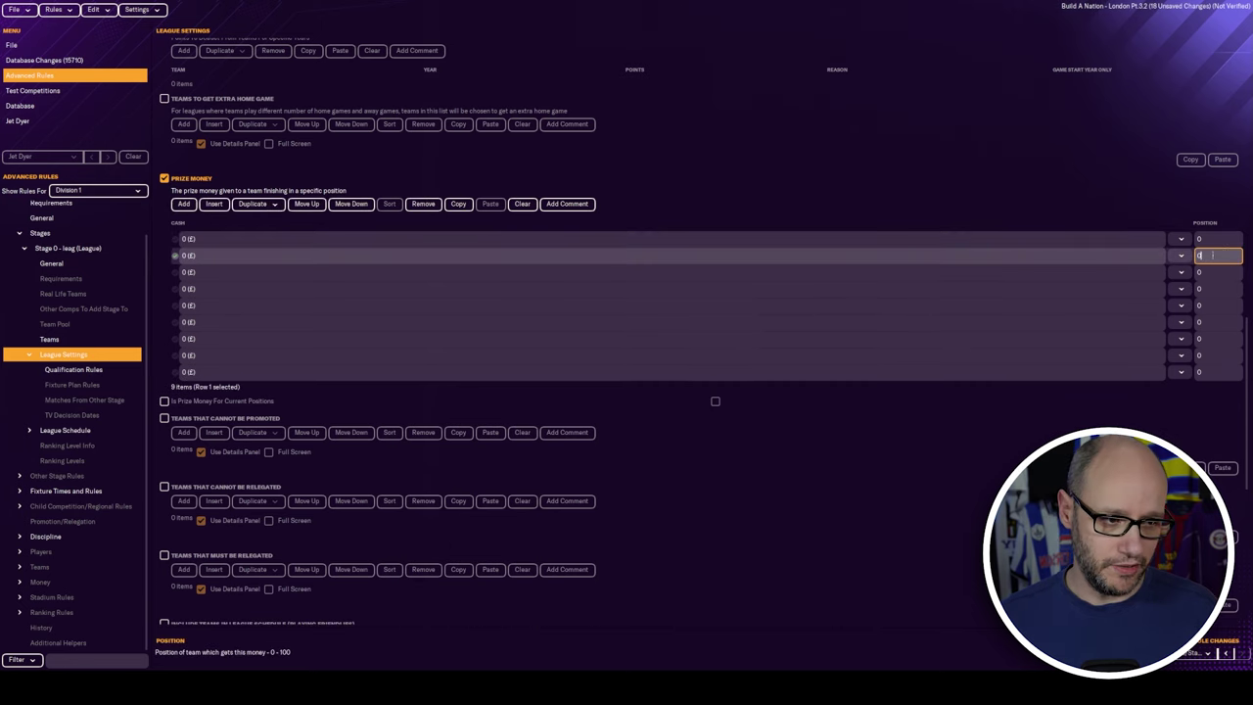
type("1")
key("Return")
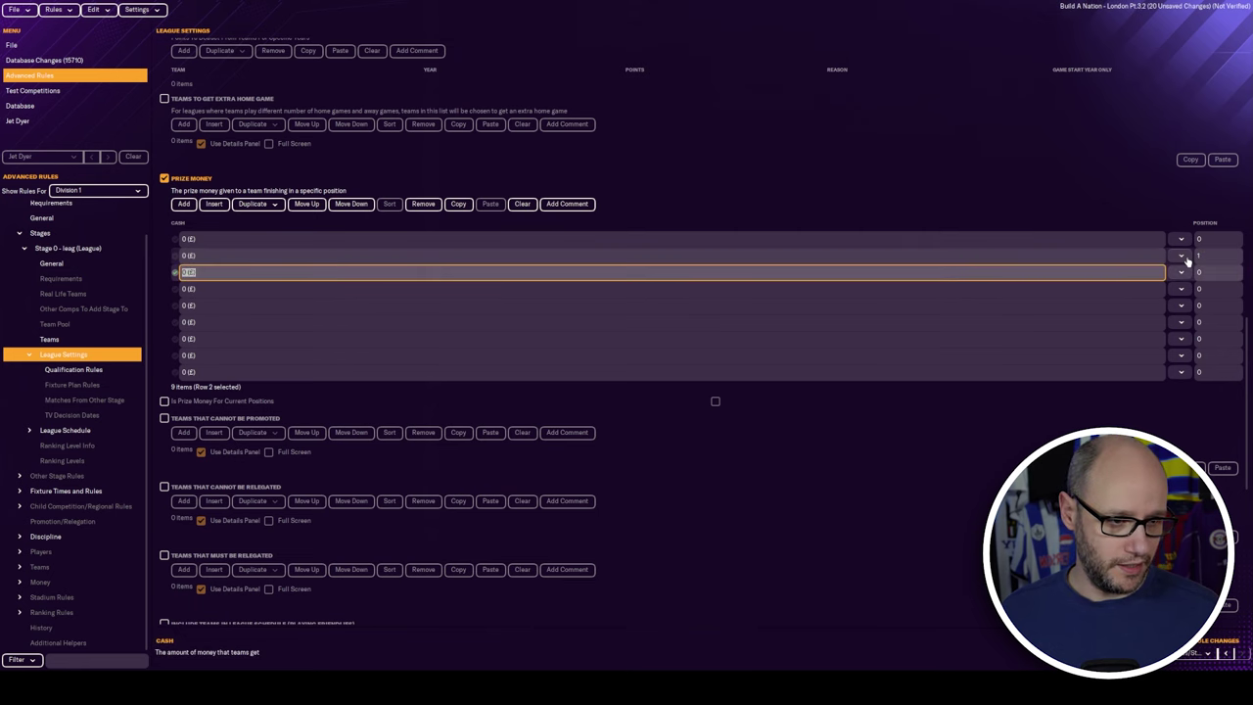
key("Return")
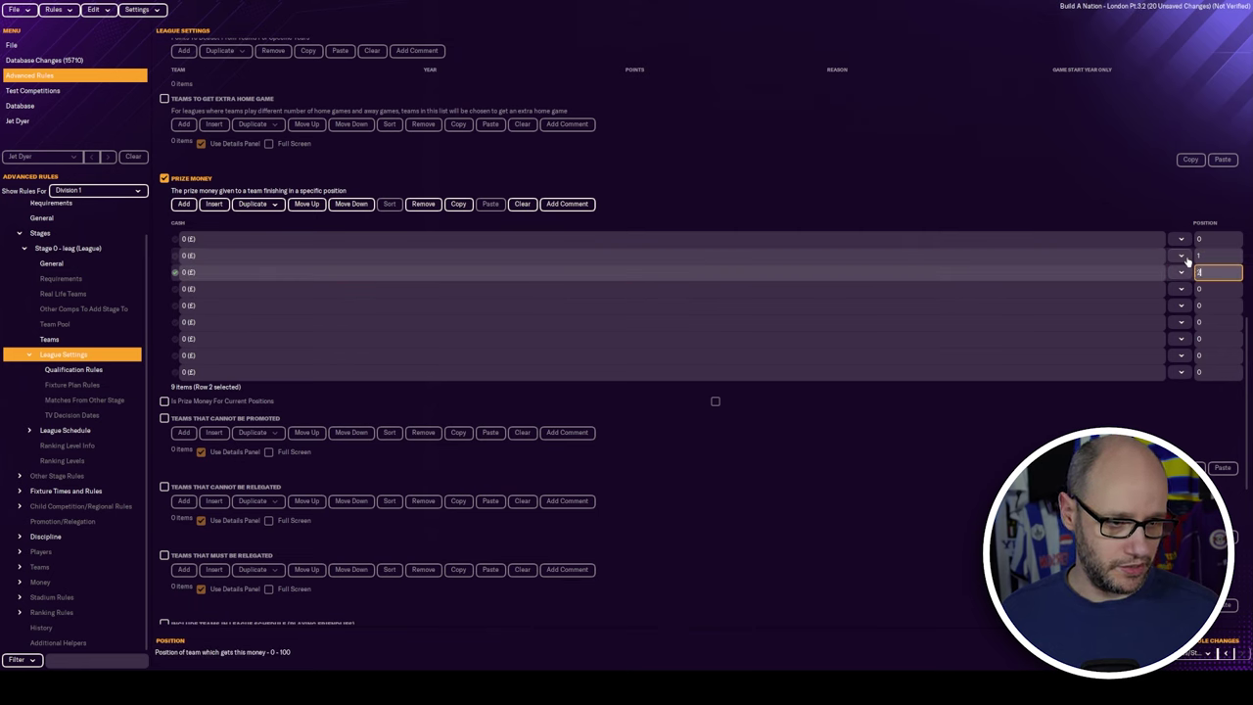
type("2")
key("Return")
key("Return")
type("3")
key("Return")
key("Return")
type("4")
key("Return")
key("Return")
type("5")
key("Return")
key("Return")
key("Return")
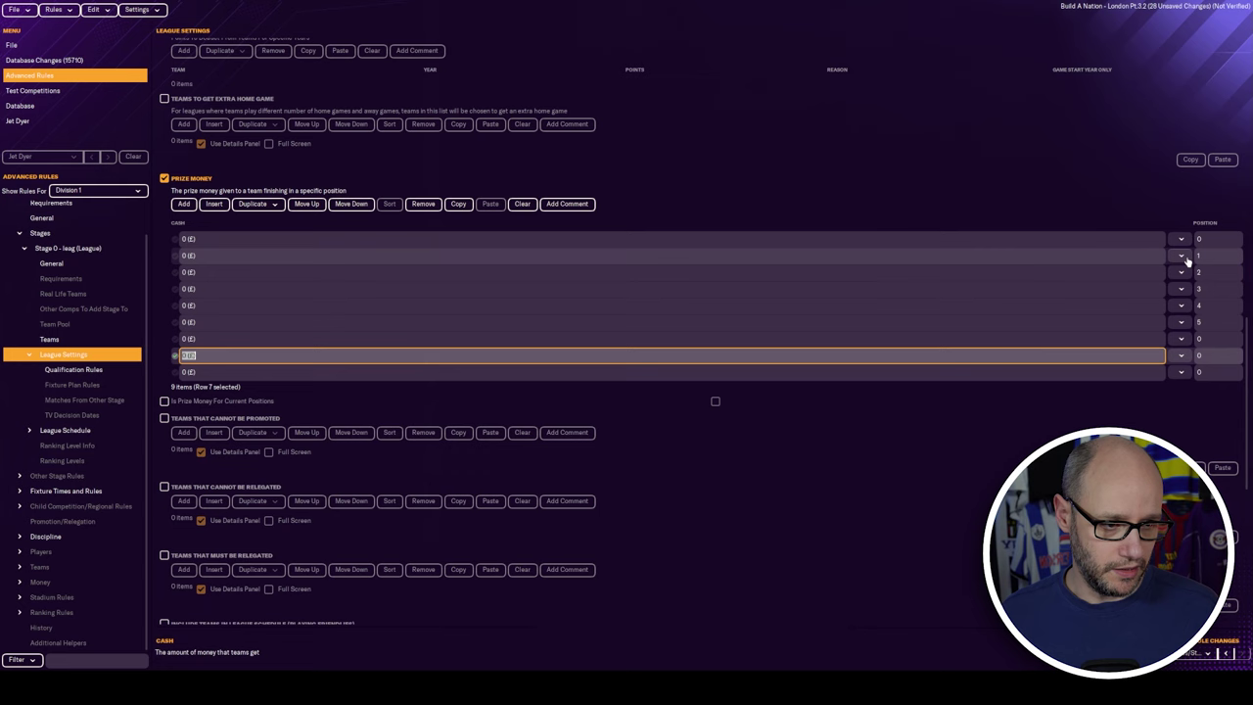
left_click(1212, 338)
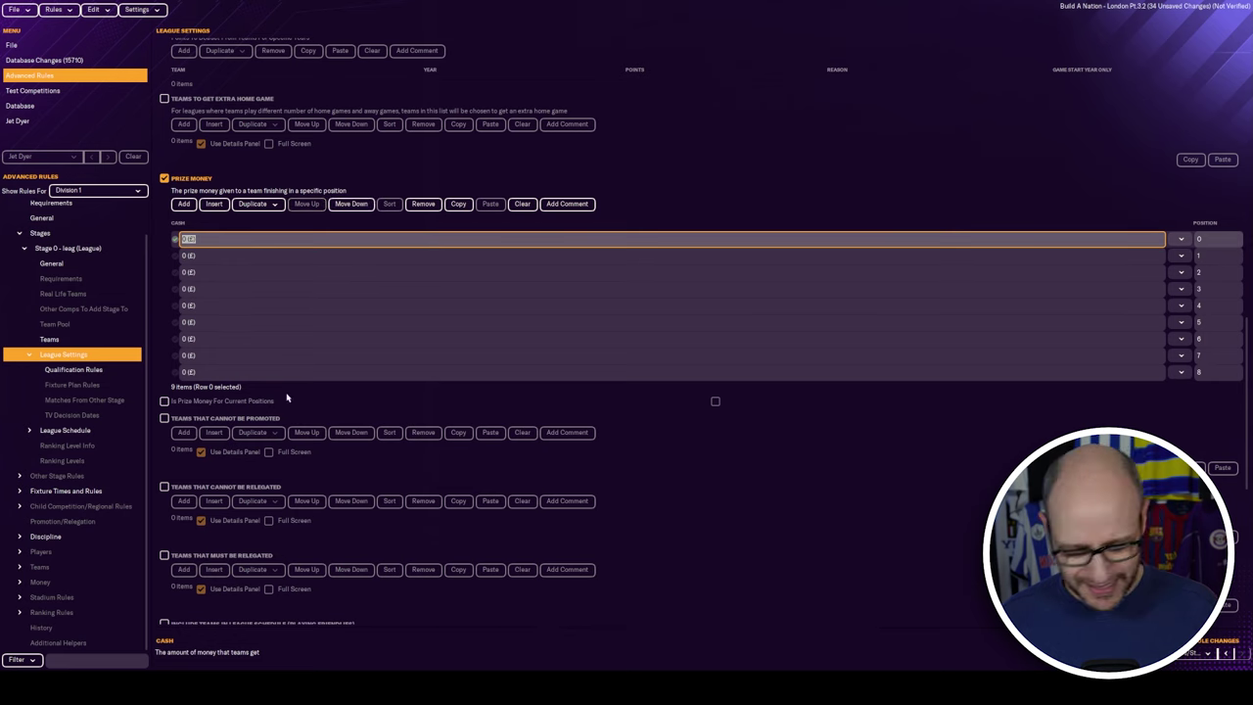
Set the prize money cash to £50,000,000 for position 0, decreasing by £5,000,000 per position to £10,000,000 for position 8
type("000000")
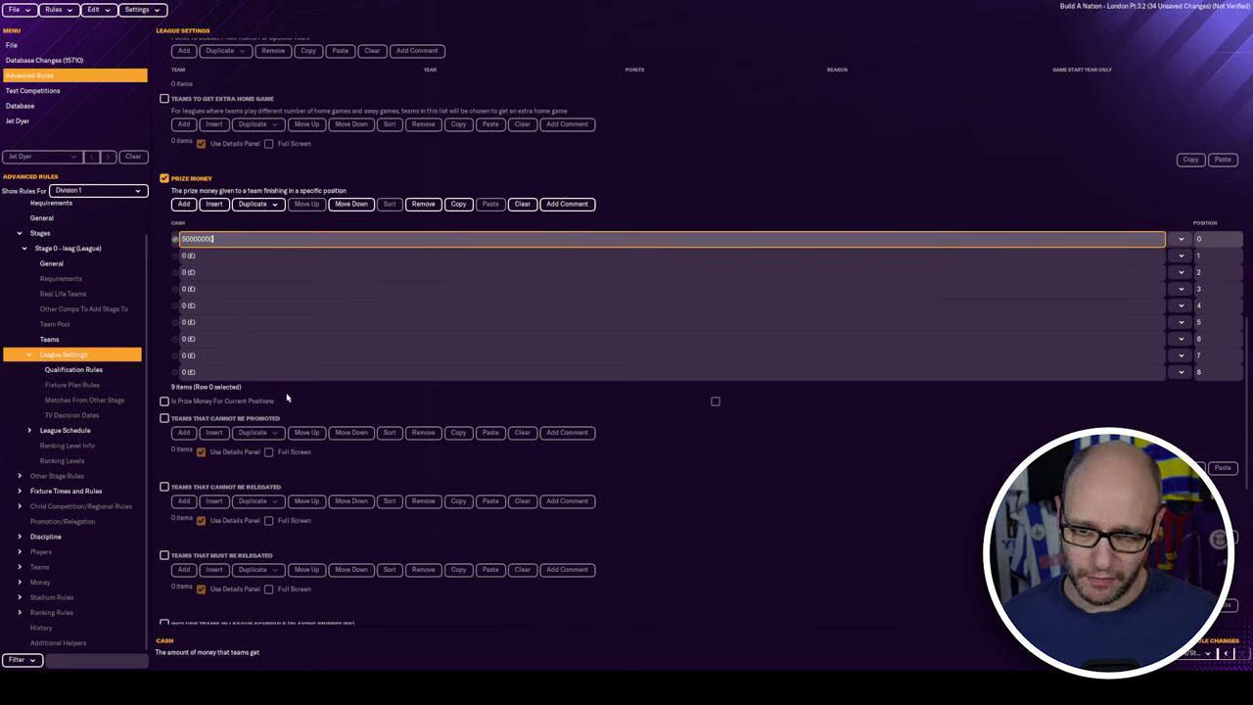
key("Return")
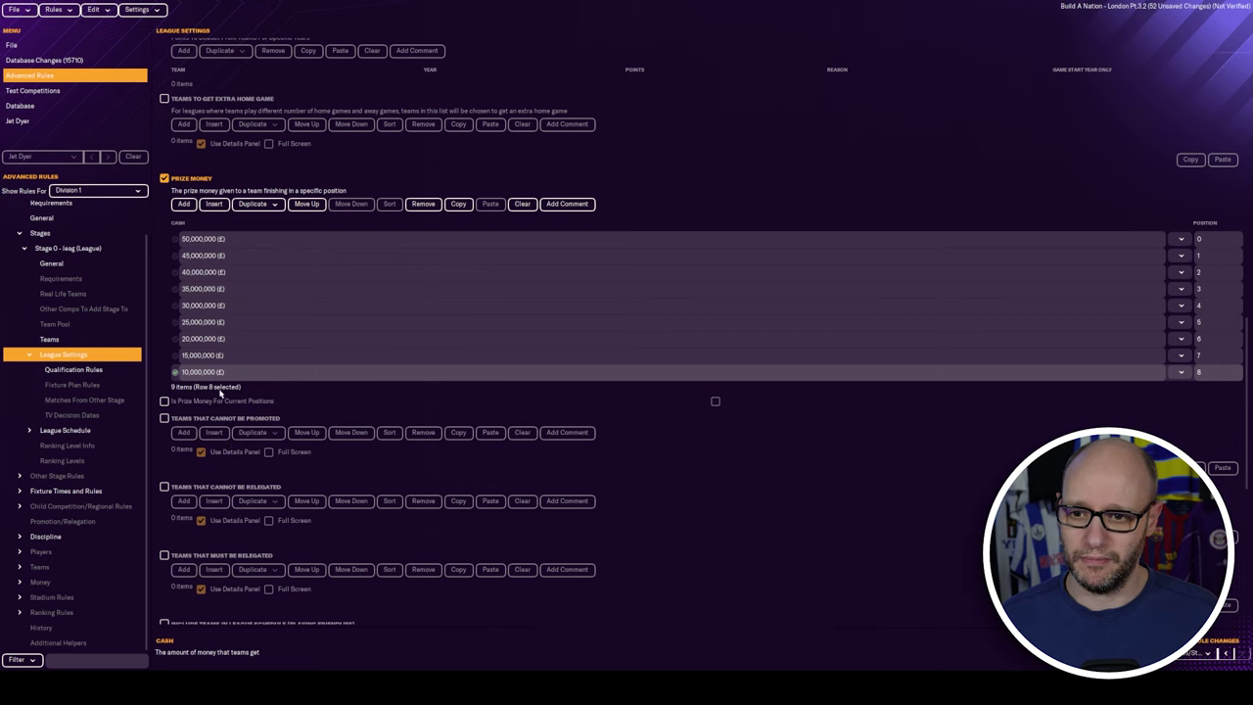
View the general settings and the teams list of Division 1's league stage
left_click(49, 263)
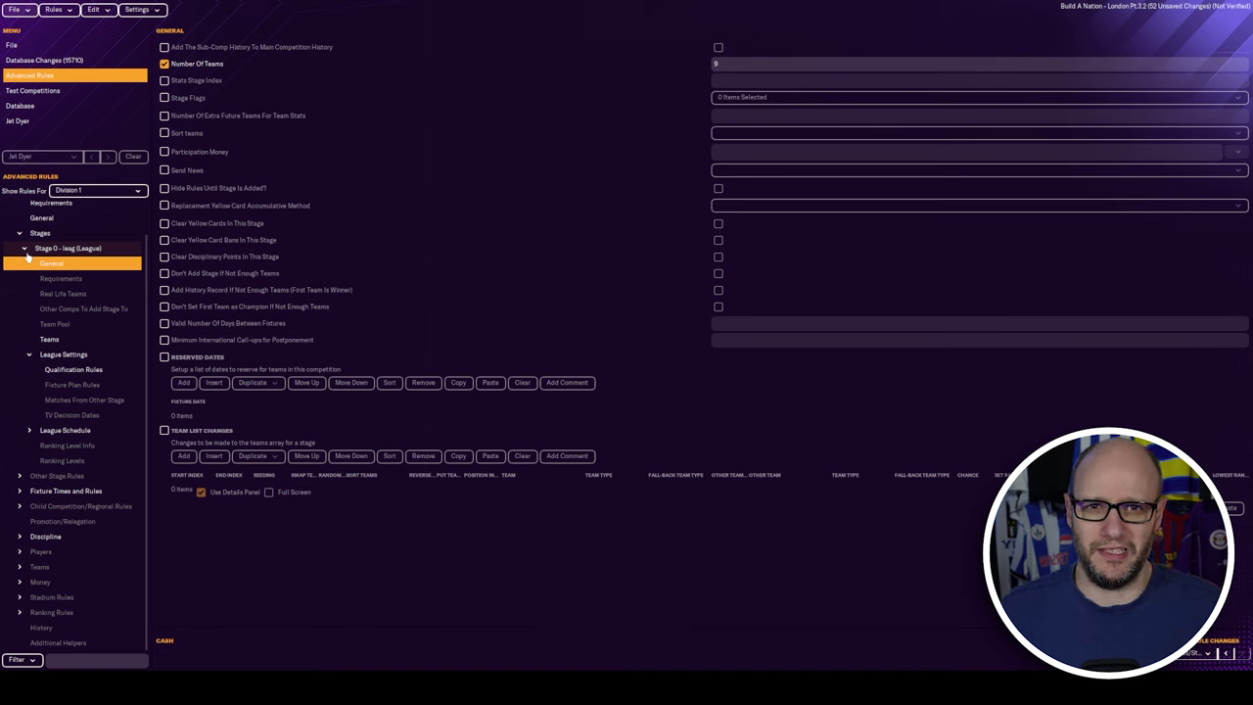
scroll(27, 257, "up", 1)
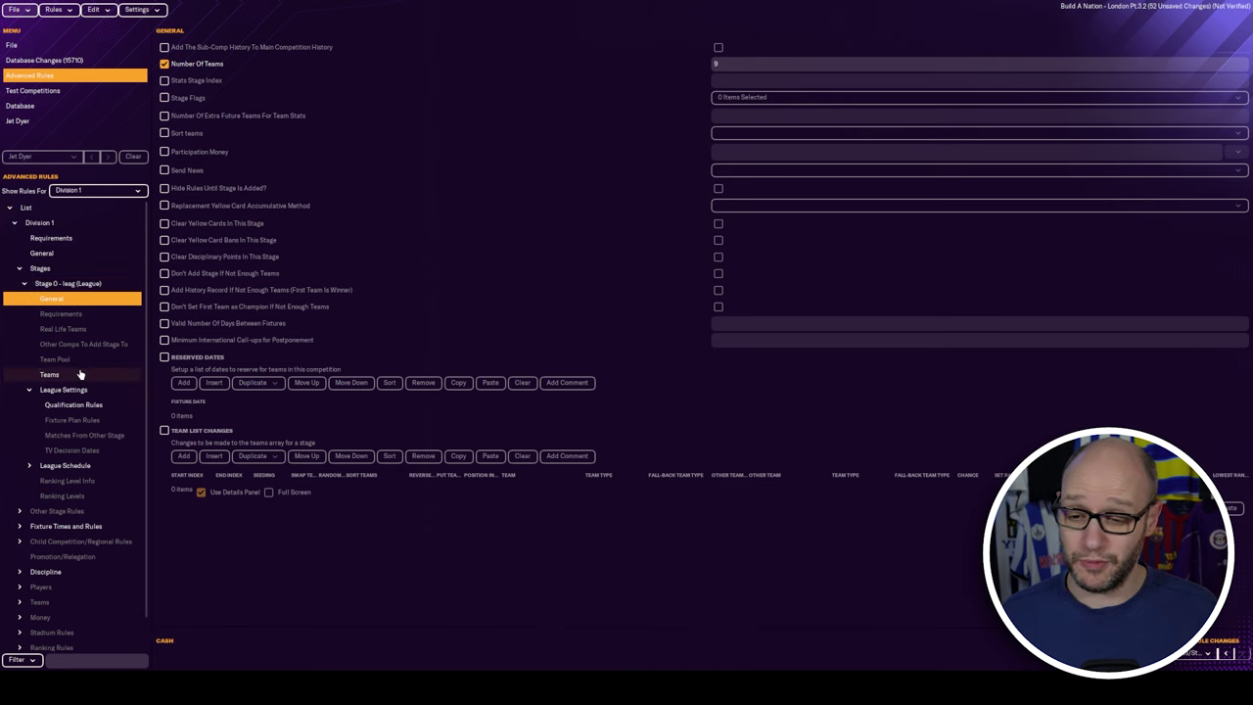
left_click(81, 377)
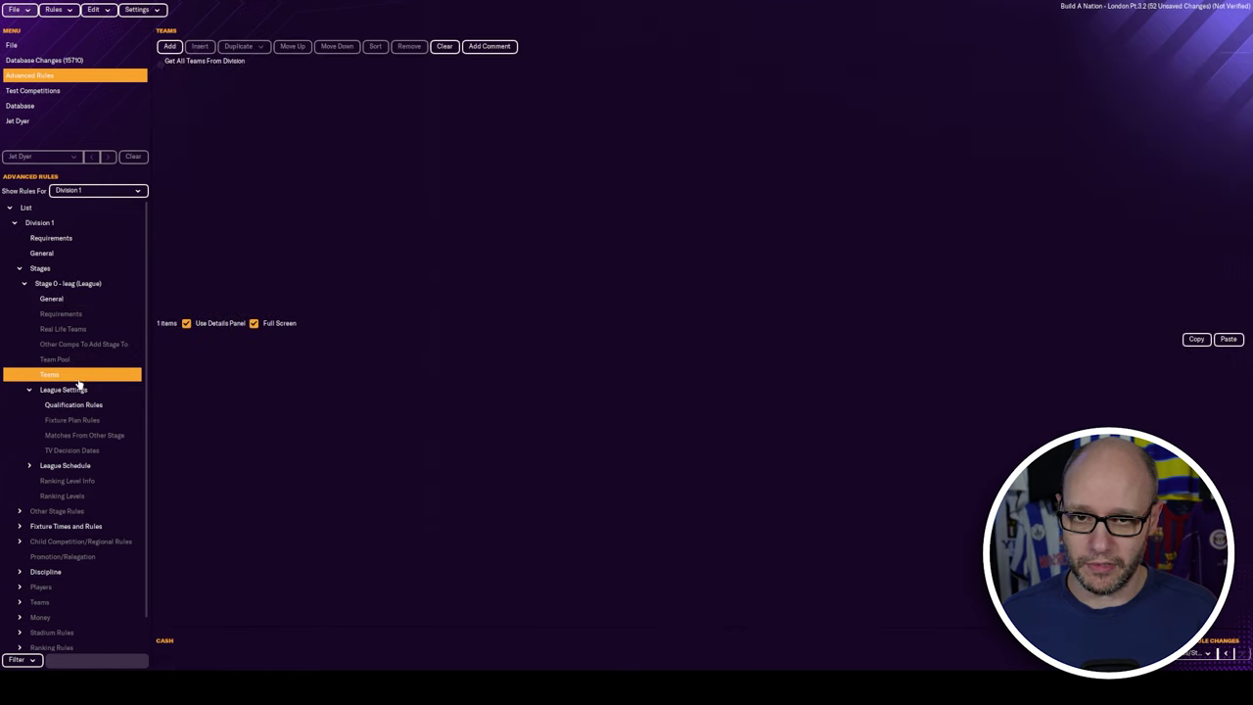
Enable 3 points for a win and 1 point for a draw in Division 1's league settings
left_click(78, 390)
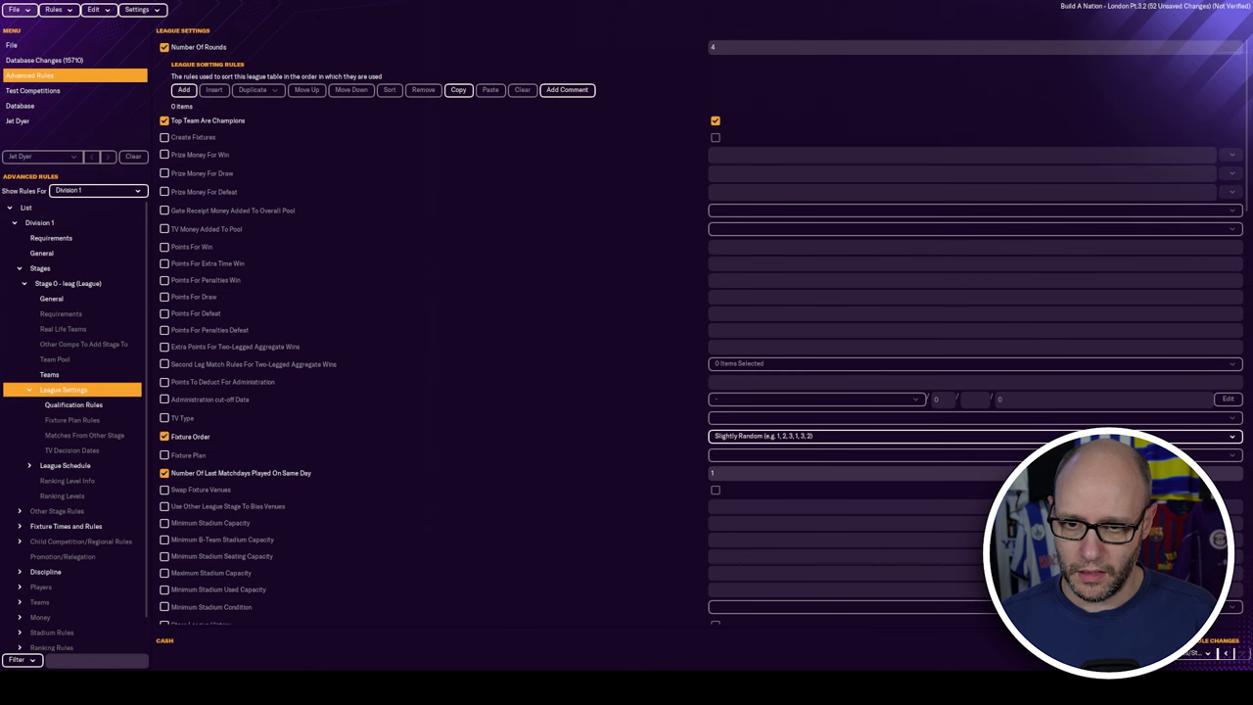
left_click(163, 247)
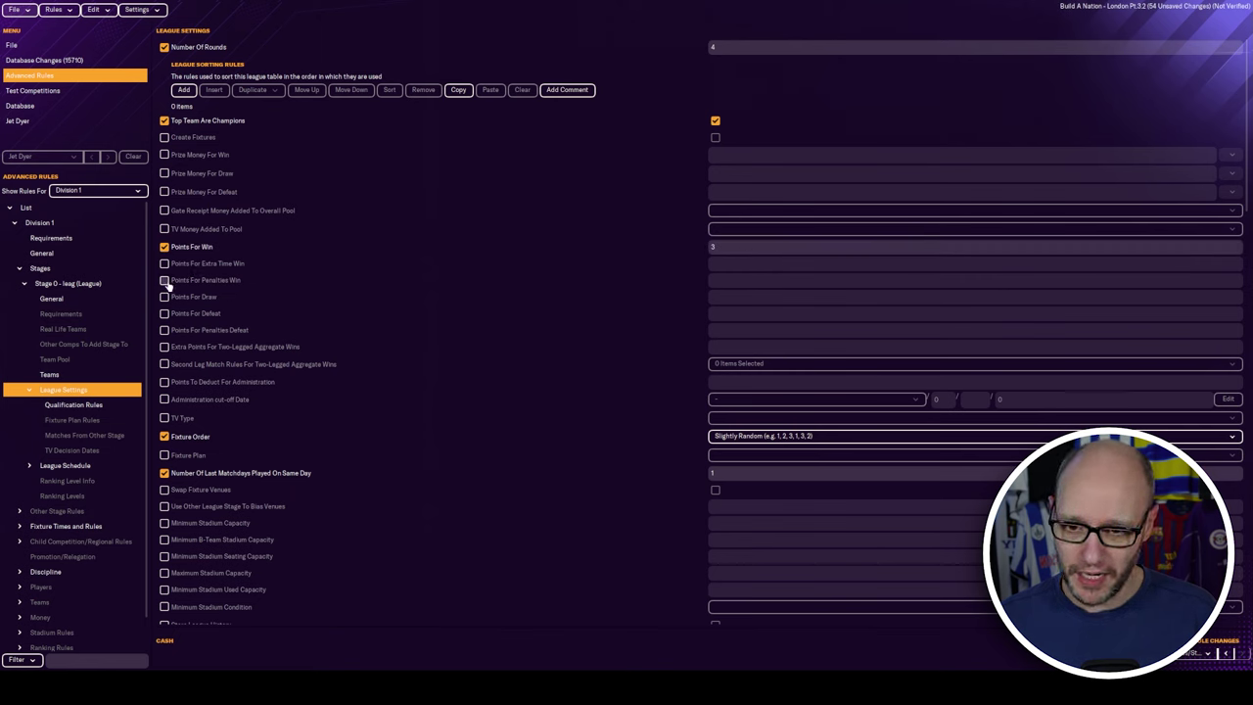
left_click(164, 298)
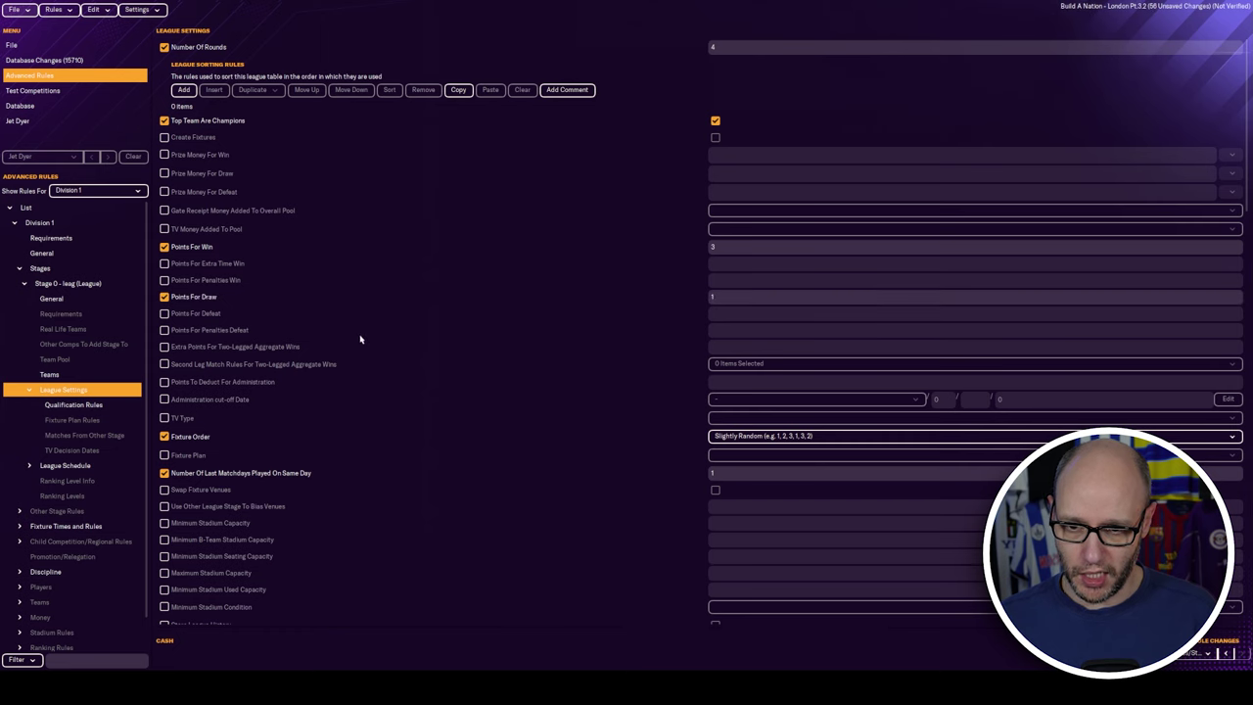
Set Division 1's substitution rules to 5 from 10 in 3 stops, + 1 ET
scroll(337, 340, "down", 5)
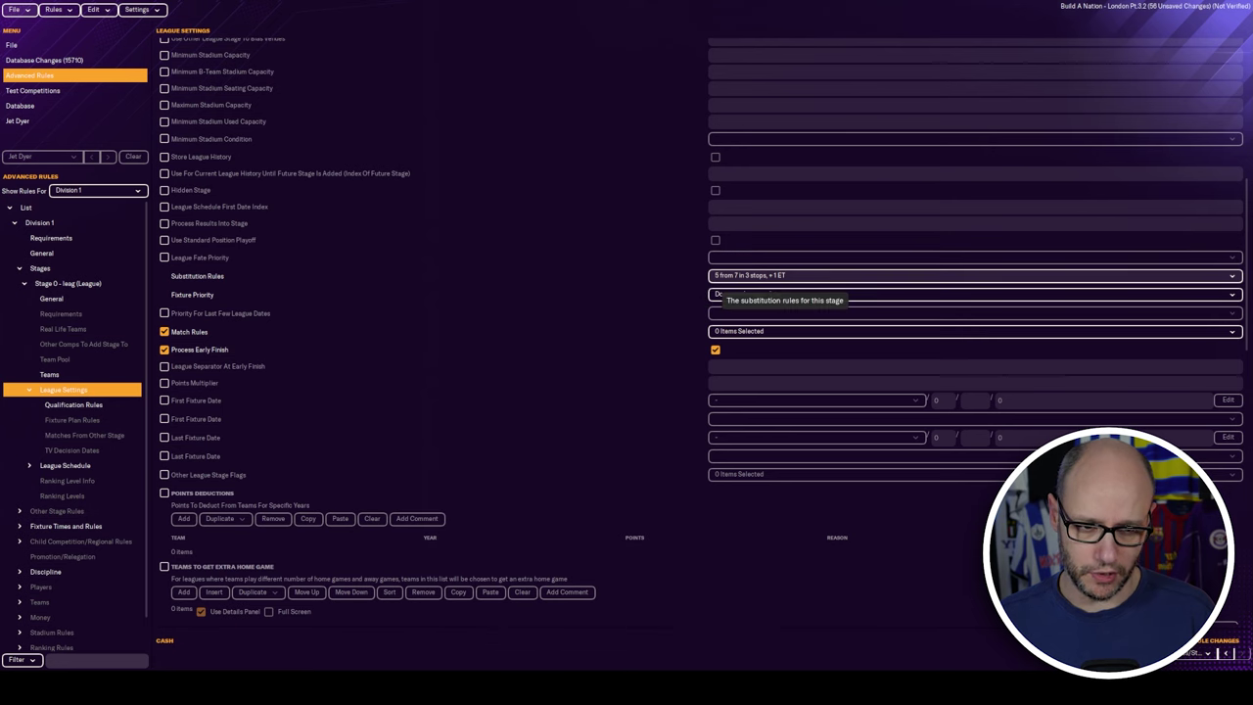
left_click(812, 279)
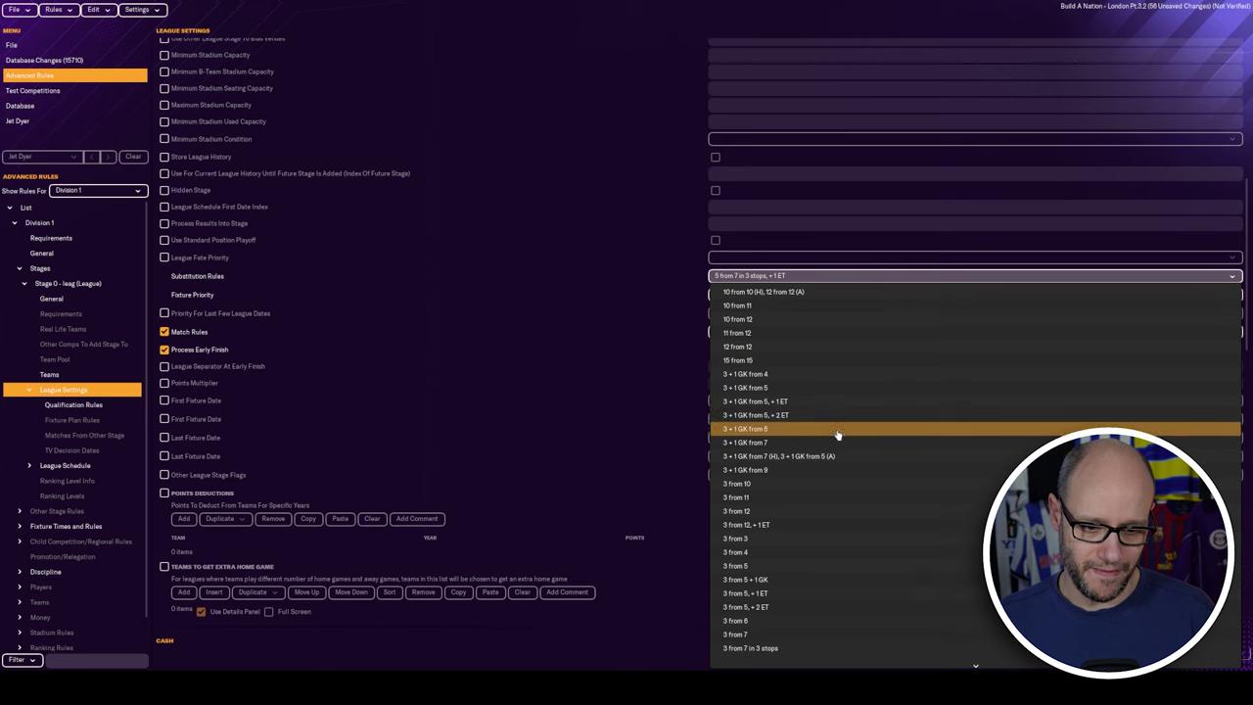
scroll(837, 434, "down", 10)
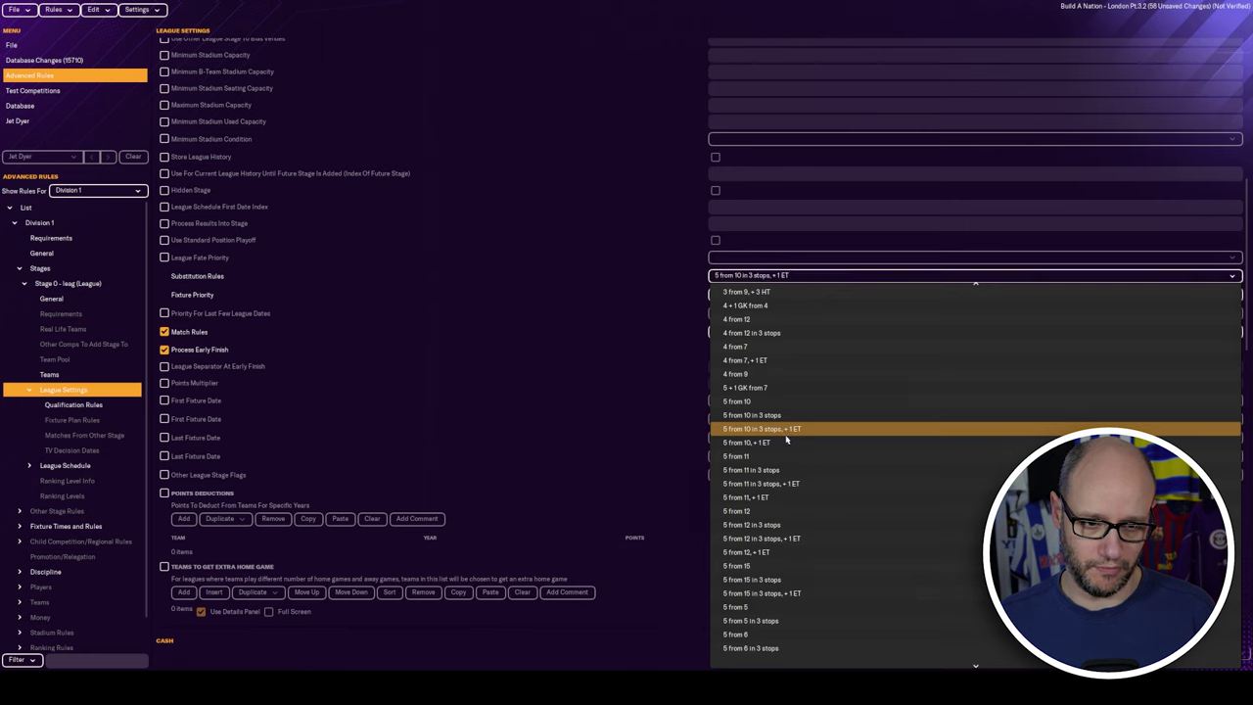
left_click(785, 436)
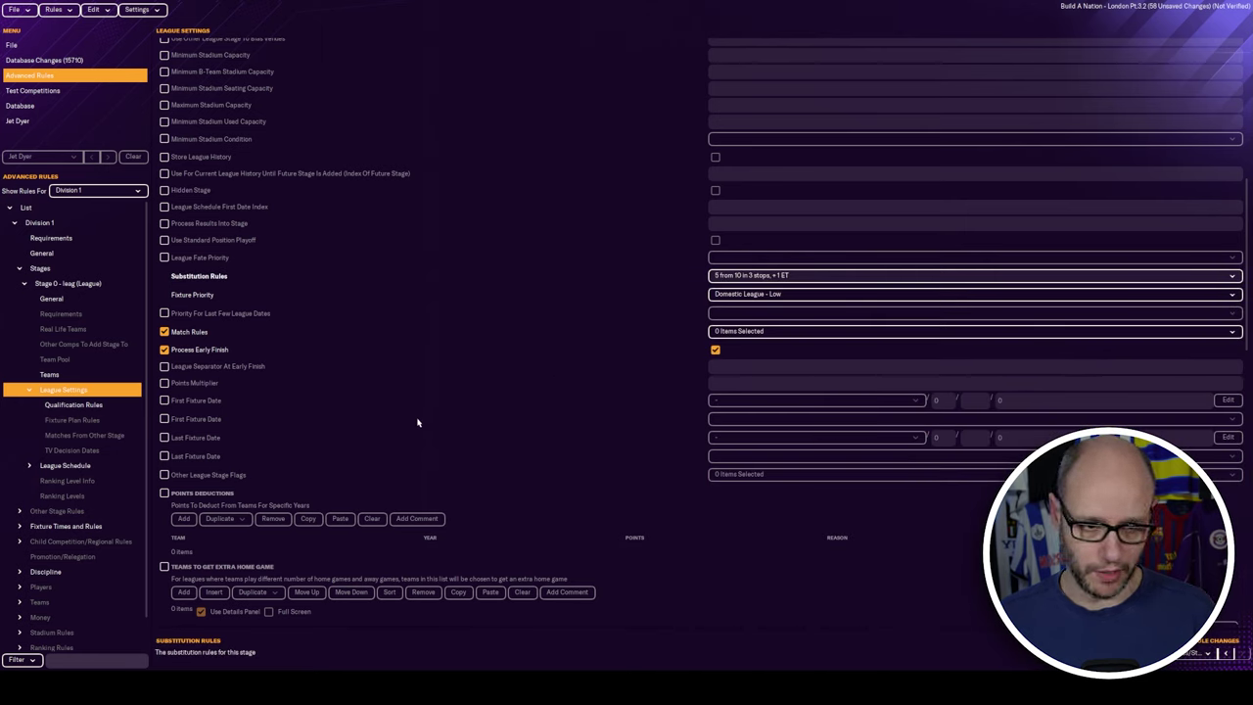
Show the rules for Division 2 and enable Points For Win and Points For Draw in its league stage's league settings
left_click(98, 190)
left_click(104, 235)
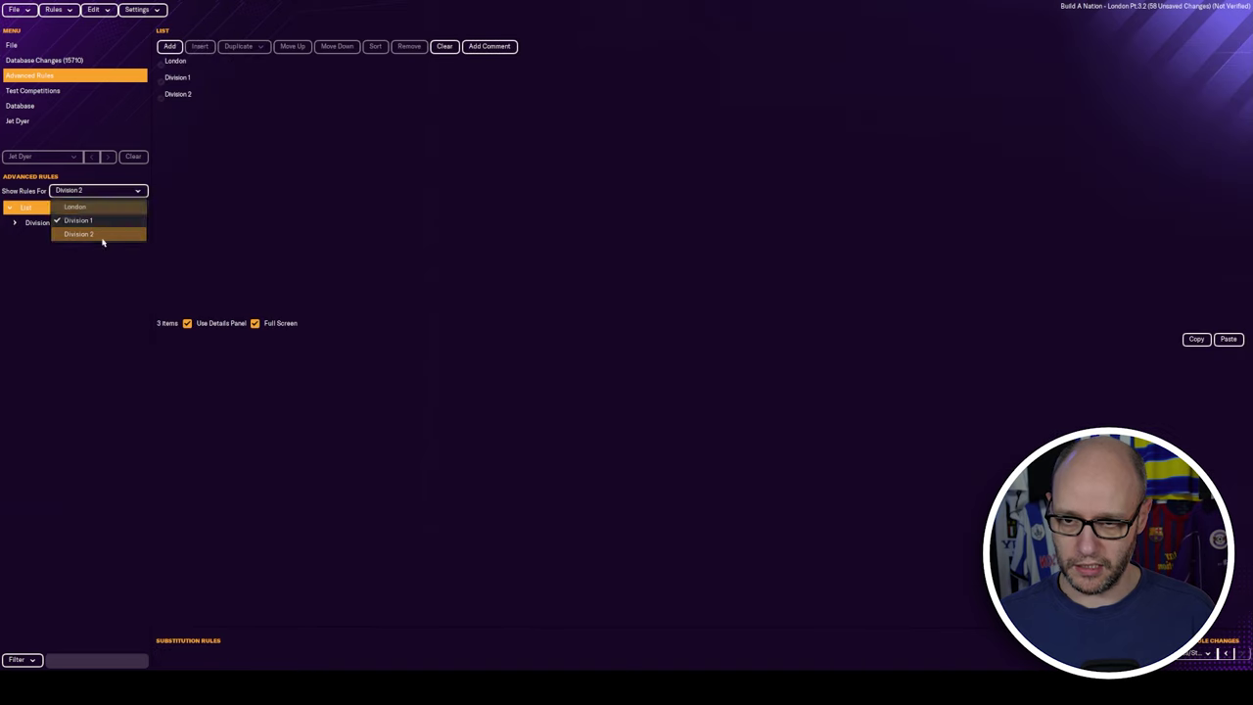
left_click(18, 223)
left_click(20, 268)
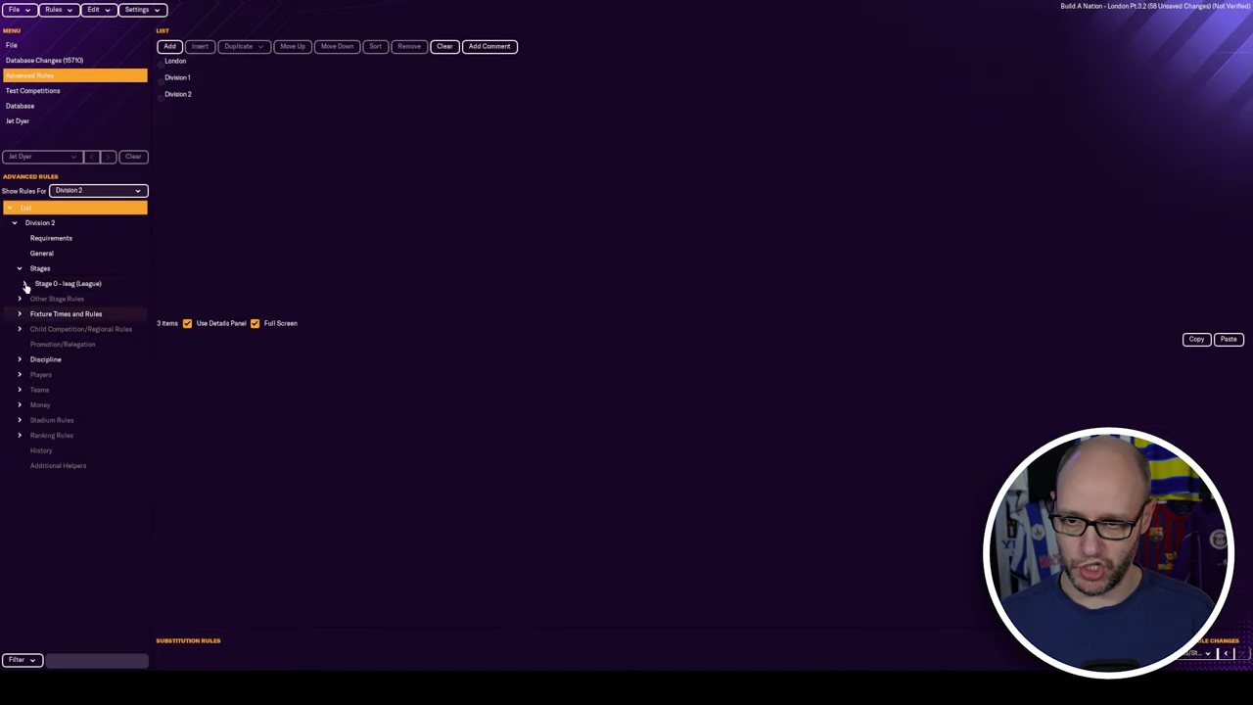
left_click(25, 283)
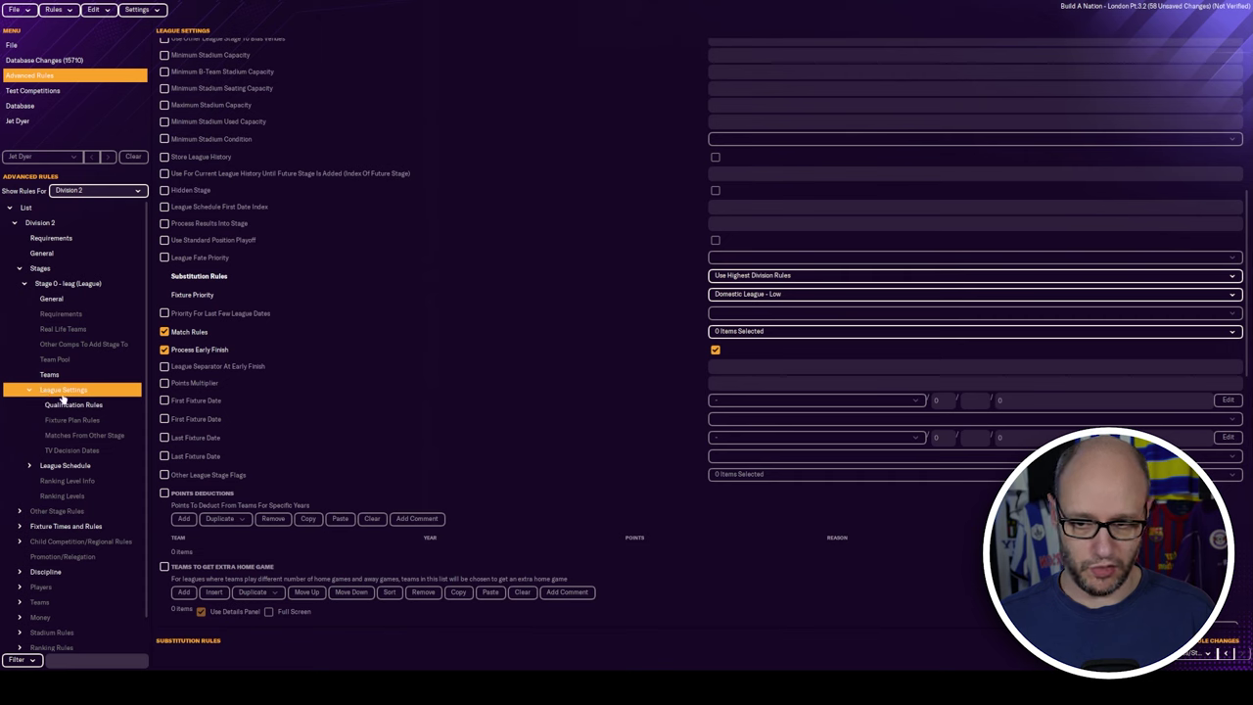
scroll(456, 389, "up", 5)
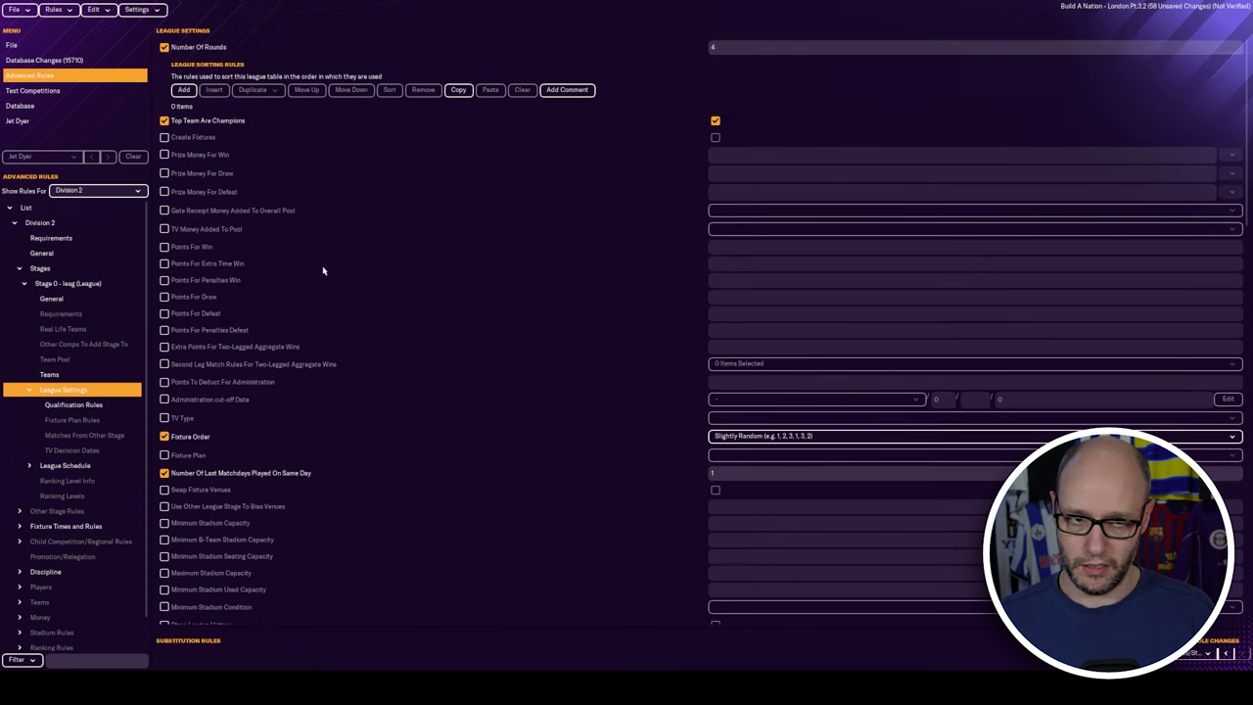
left_click(164, 247)
left_click(165, 297)
Review the remaining league settings, the general settings and the league schedule of Division 2's league stage
scroll(444, 364, "down", 5)
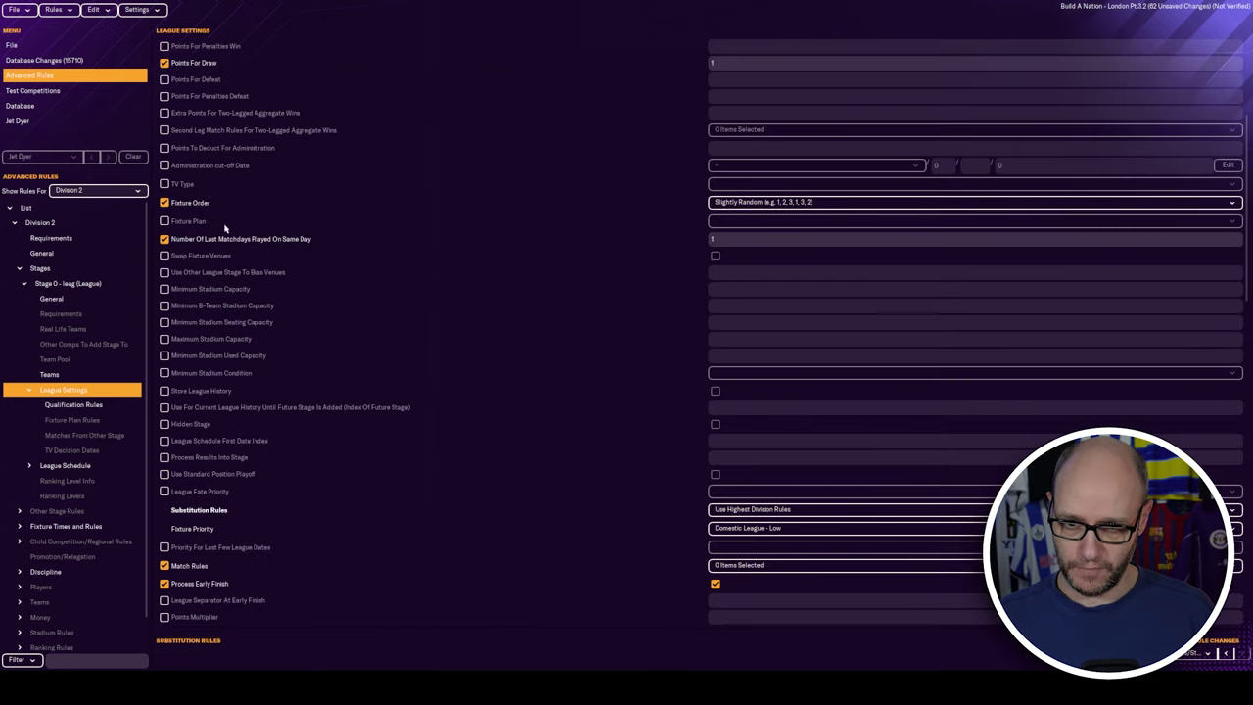
scroll(415, 386, "down", 5)
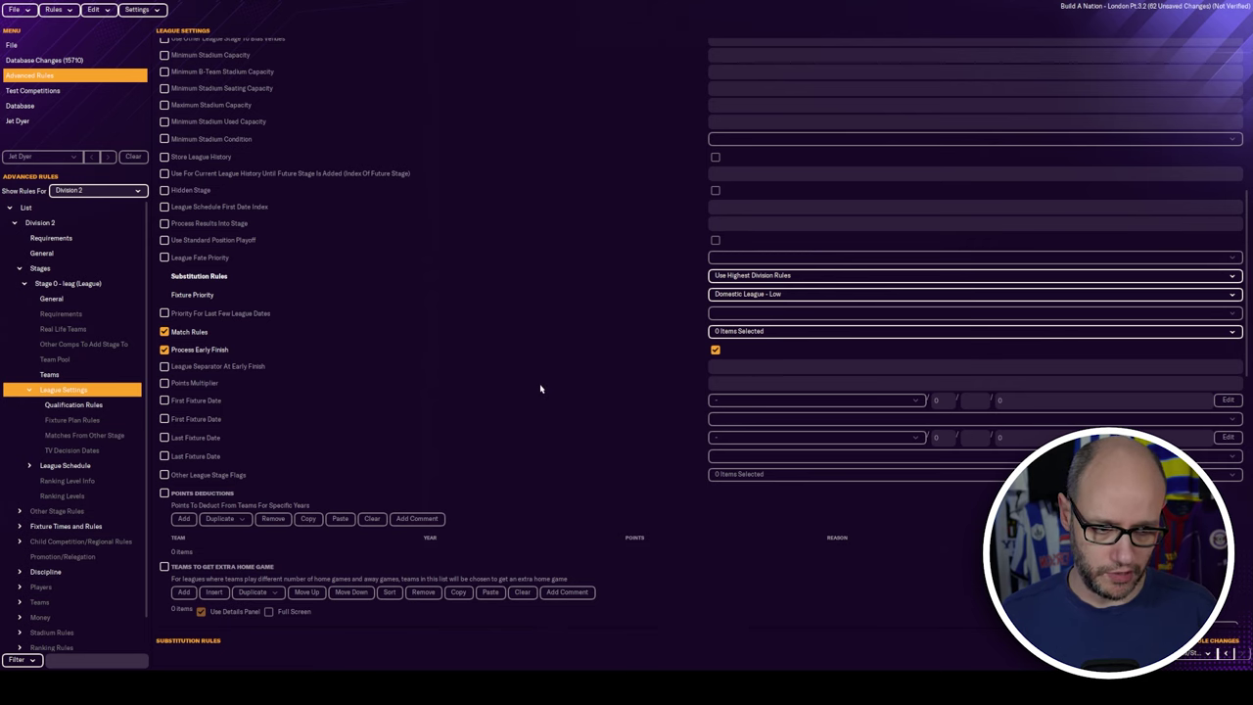
scroll(563, 363, "down", 3)
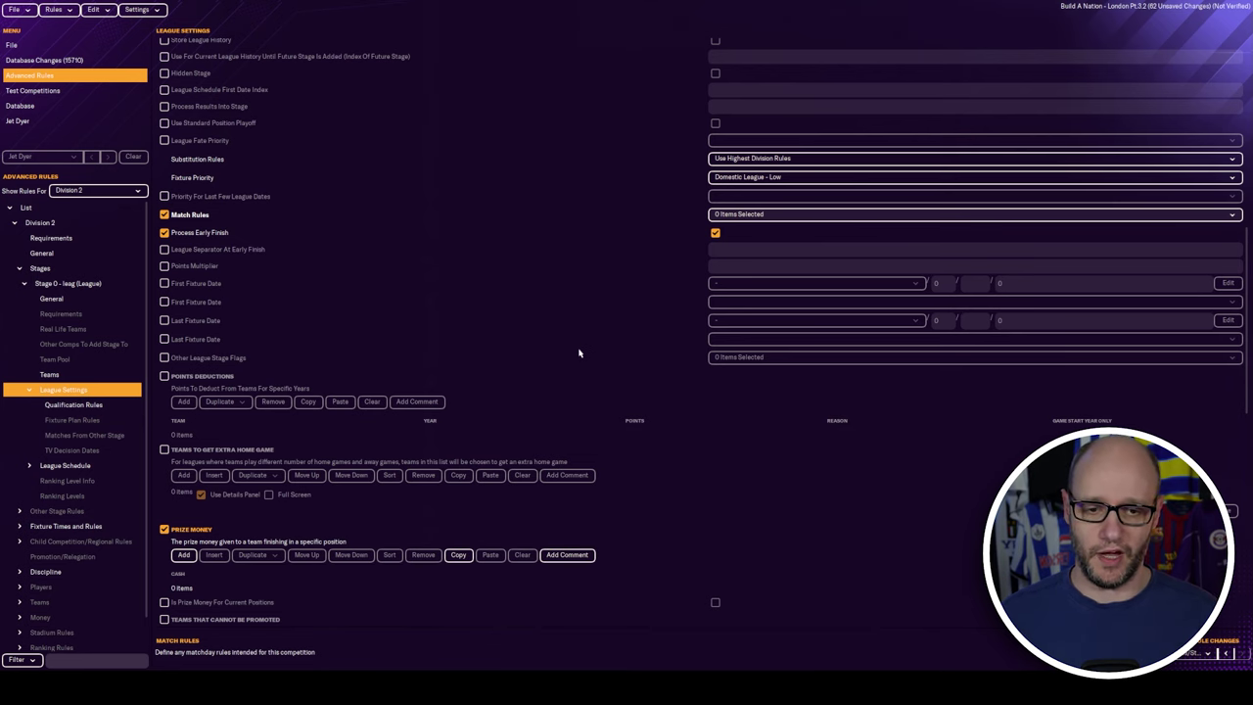
scroll(579, 353, "down", 3)
scroll(189, 266, "up", 6)
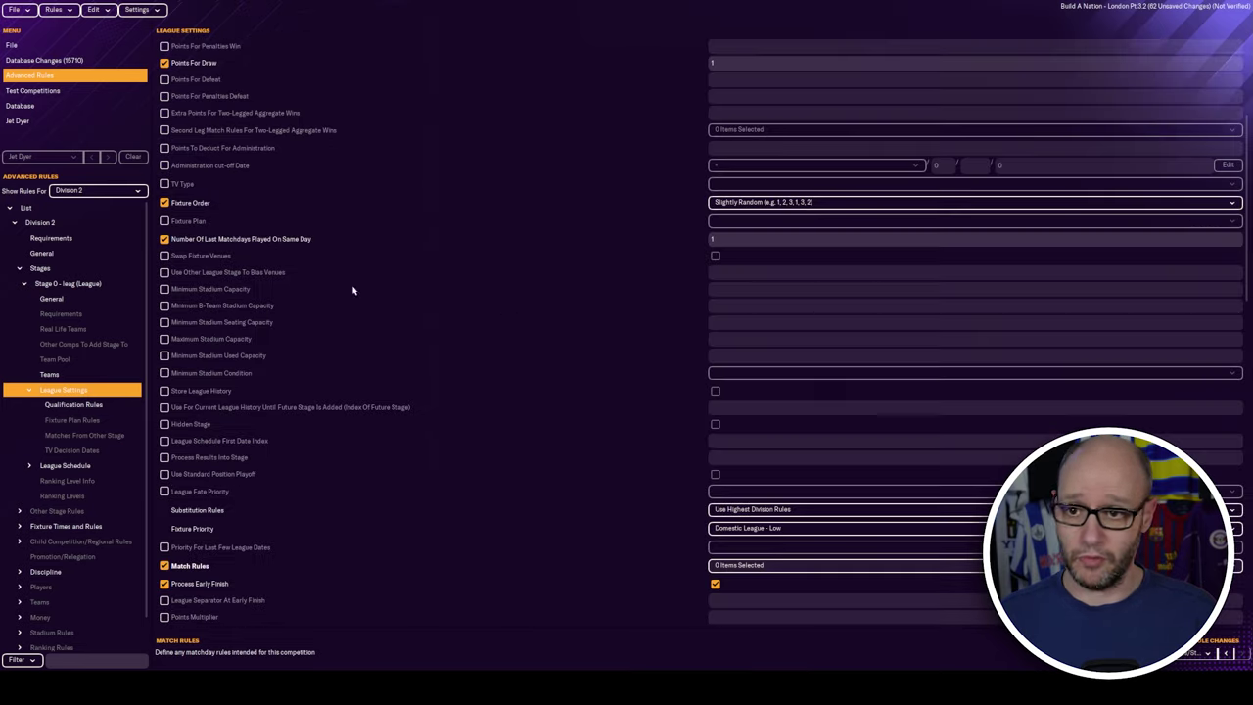
left_click(50, 298)
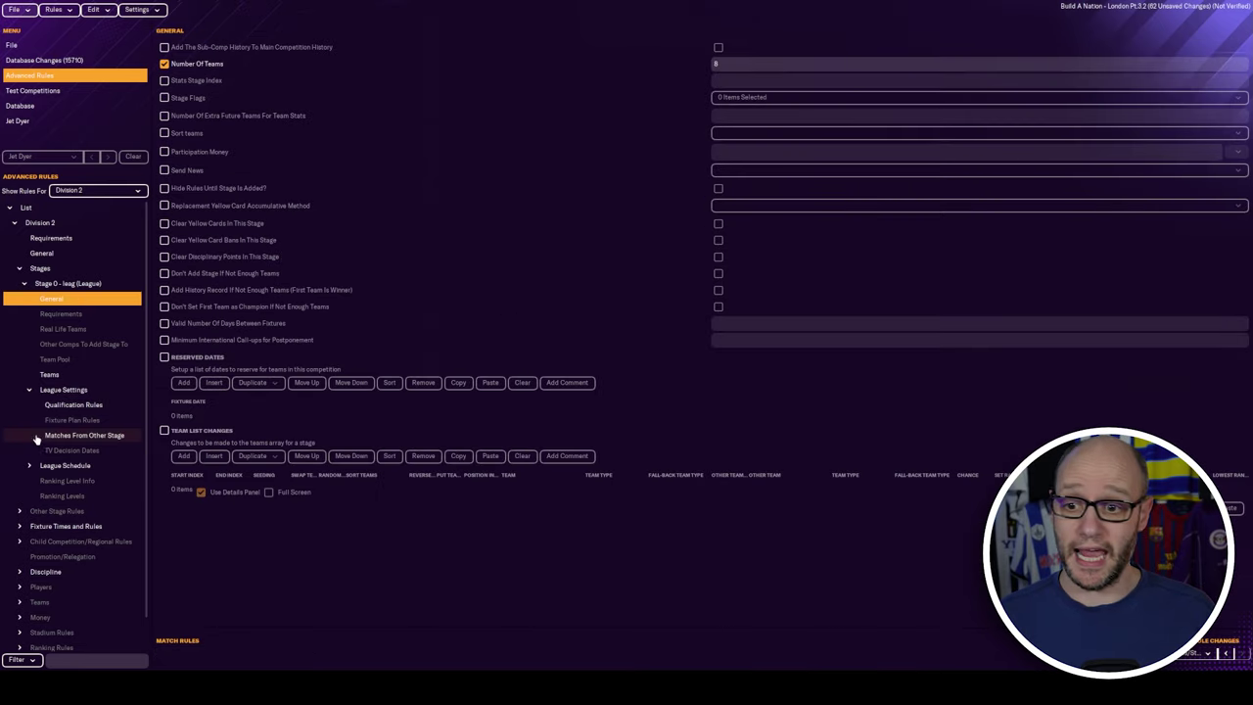
left_click(84, 467)
left_click(63, 390)
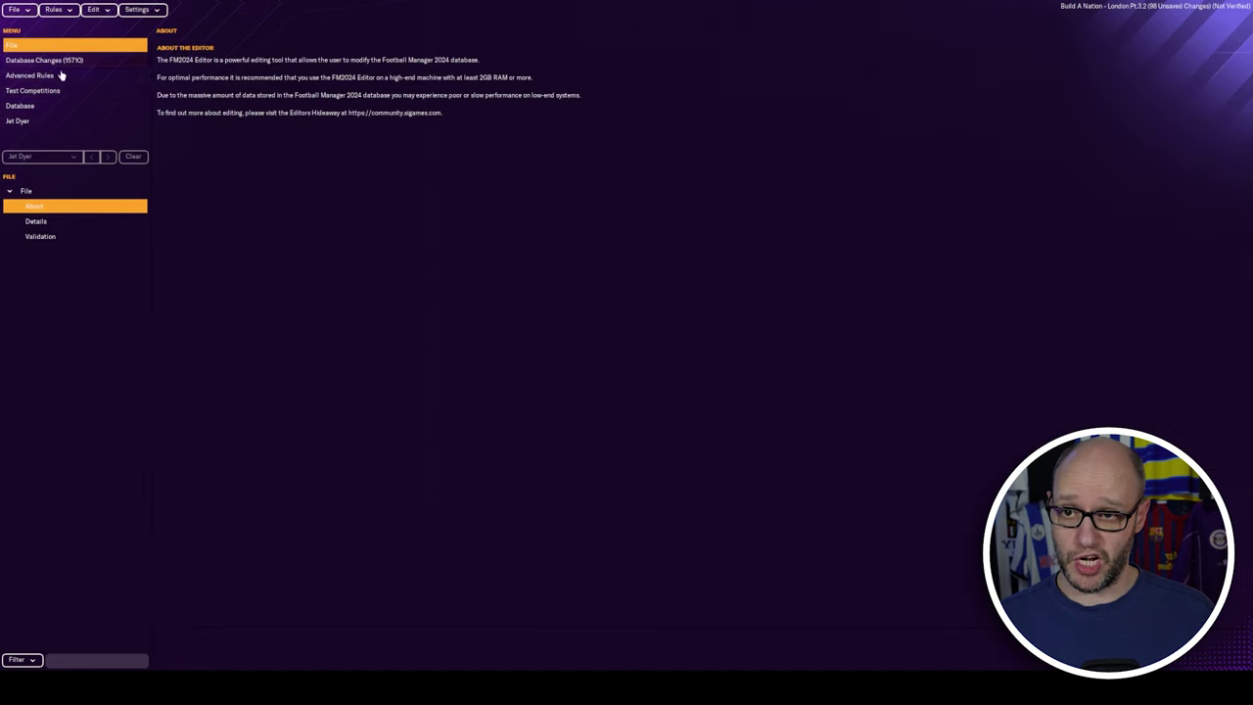
Start saving the editor data as a new file and choose the editor data folder under Sports Interactive, Football Manager 2024
left_click(14, 8)
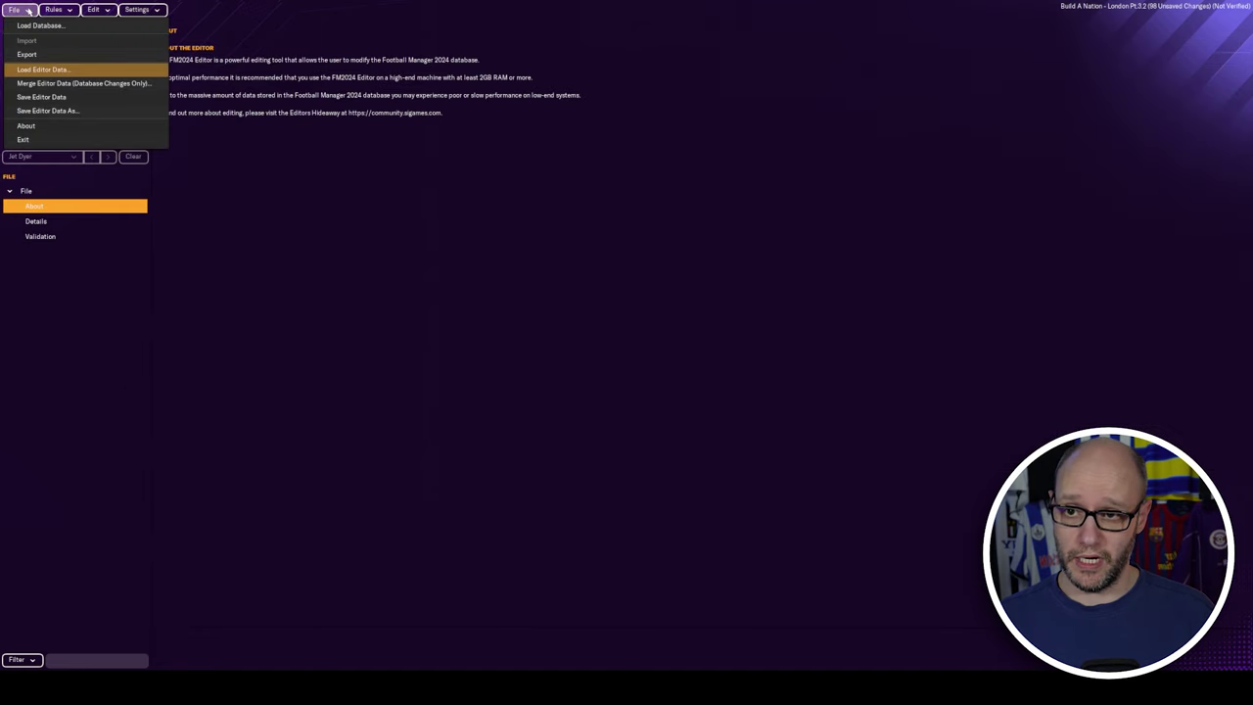
left_click(69, 110)
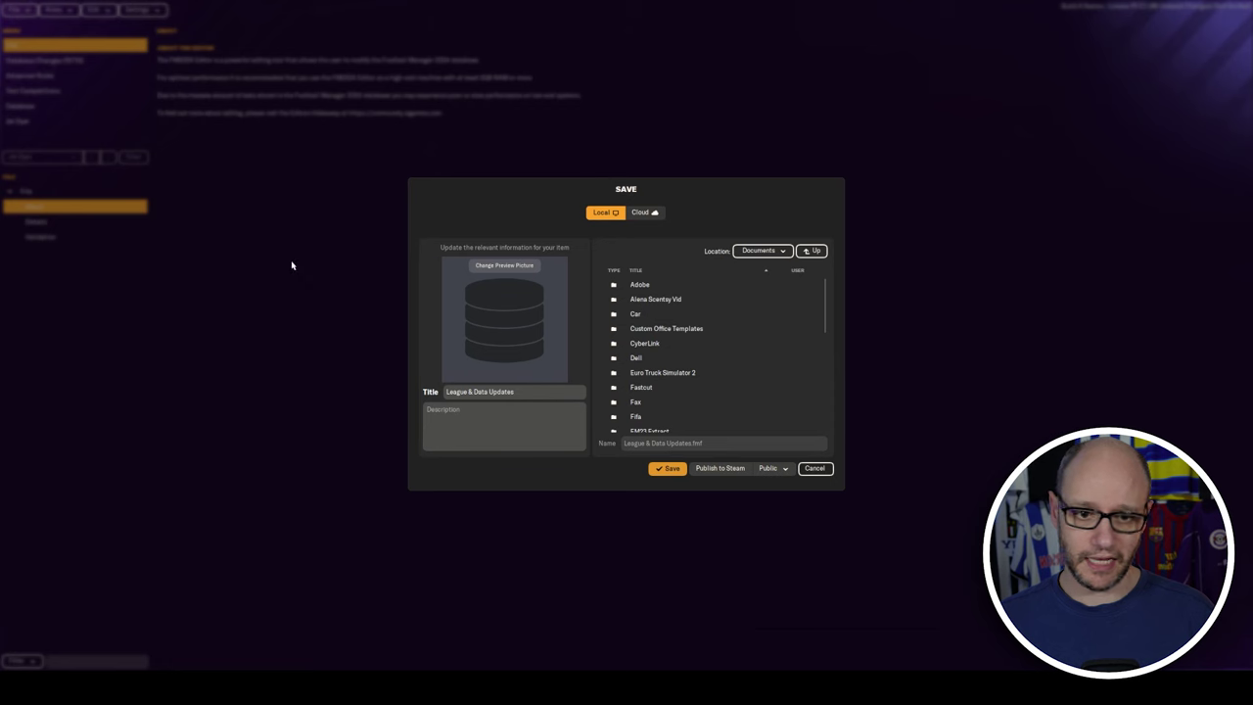
left_click(763, 252)
left_click(787, 252)
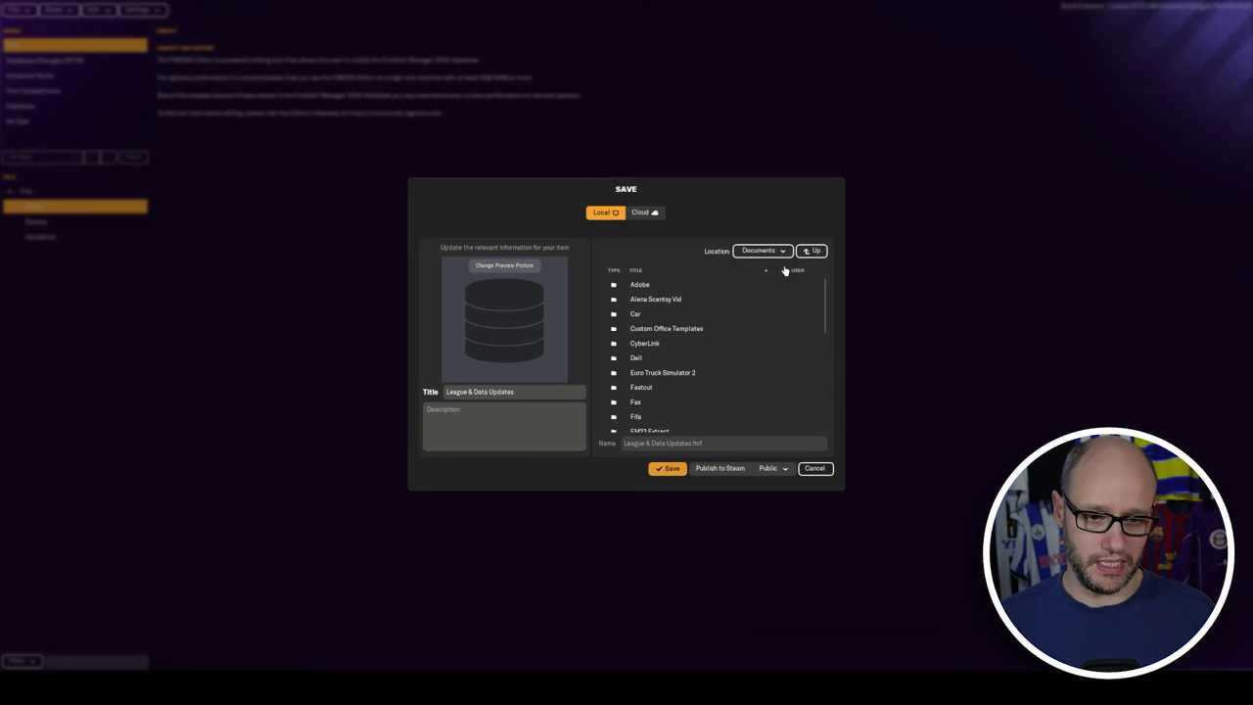
scroll(724, 362, "down", 8)
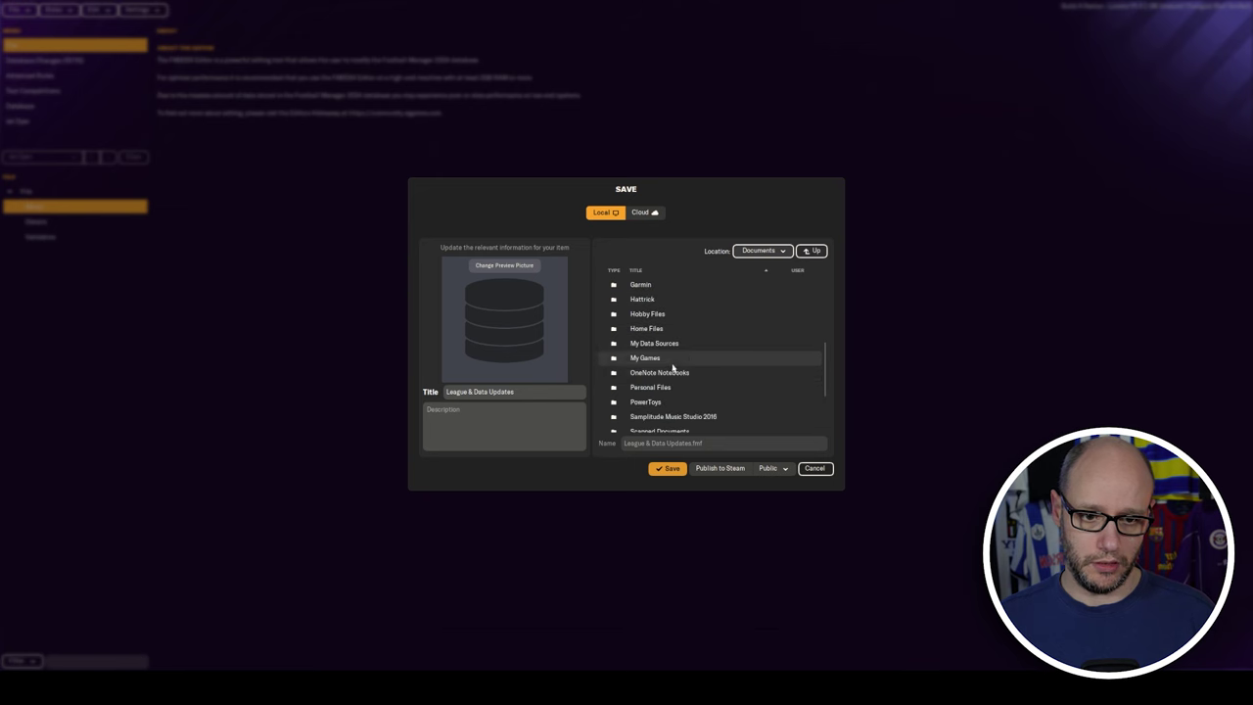
scroll(674, 370, "down", 2)
double_click(675, 390)
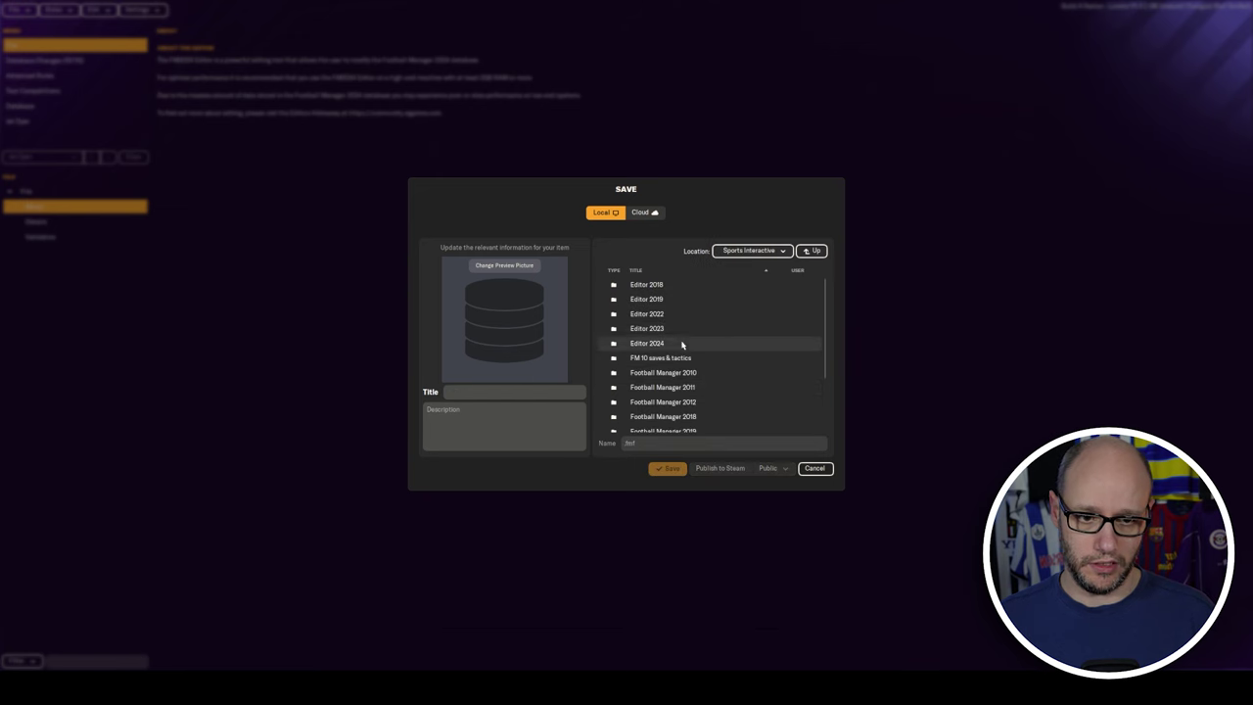
scroll(683, 345, "down", 3)
double_click(686, 409)
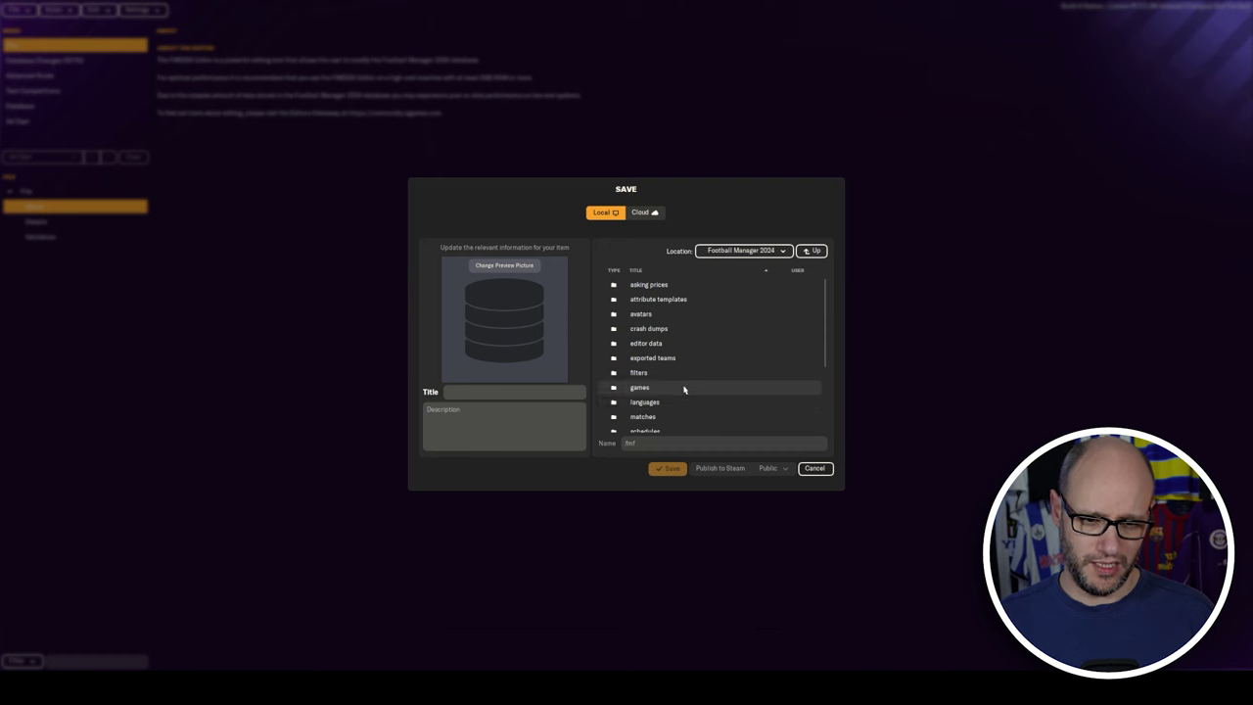
double_click(651, 388)
left_click(808, 252)
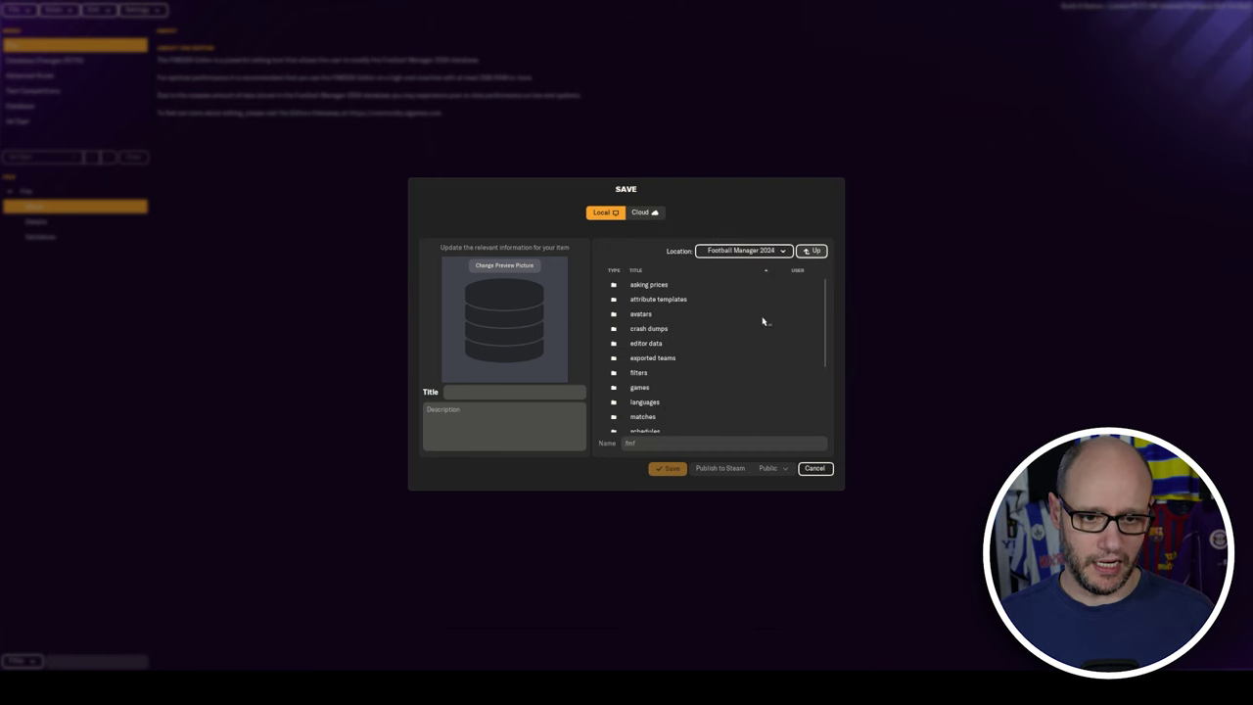
double_click(651, 345)
Title the file Build A Nation FM24 v1 and save it
left_click(467, 393)
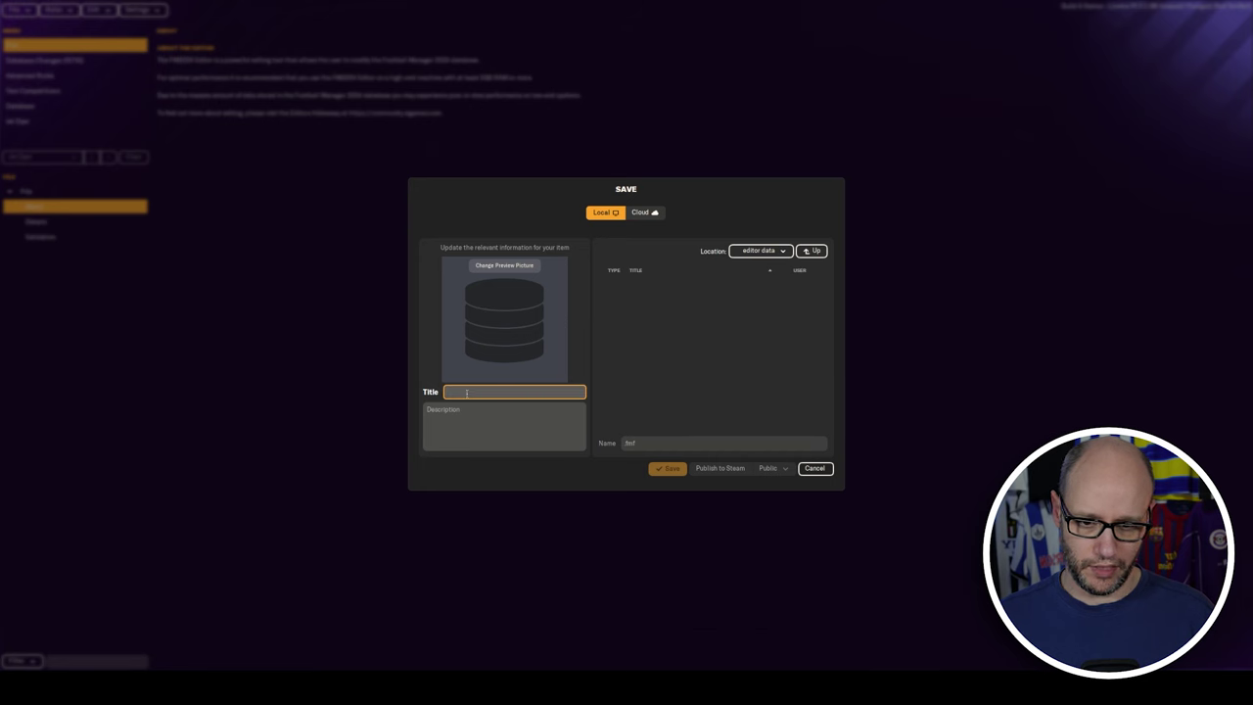
type("Build A Nation FM24 v1")
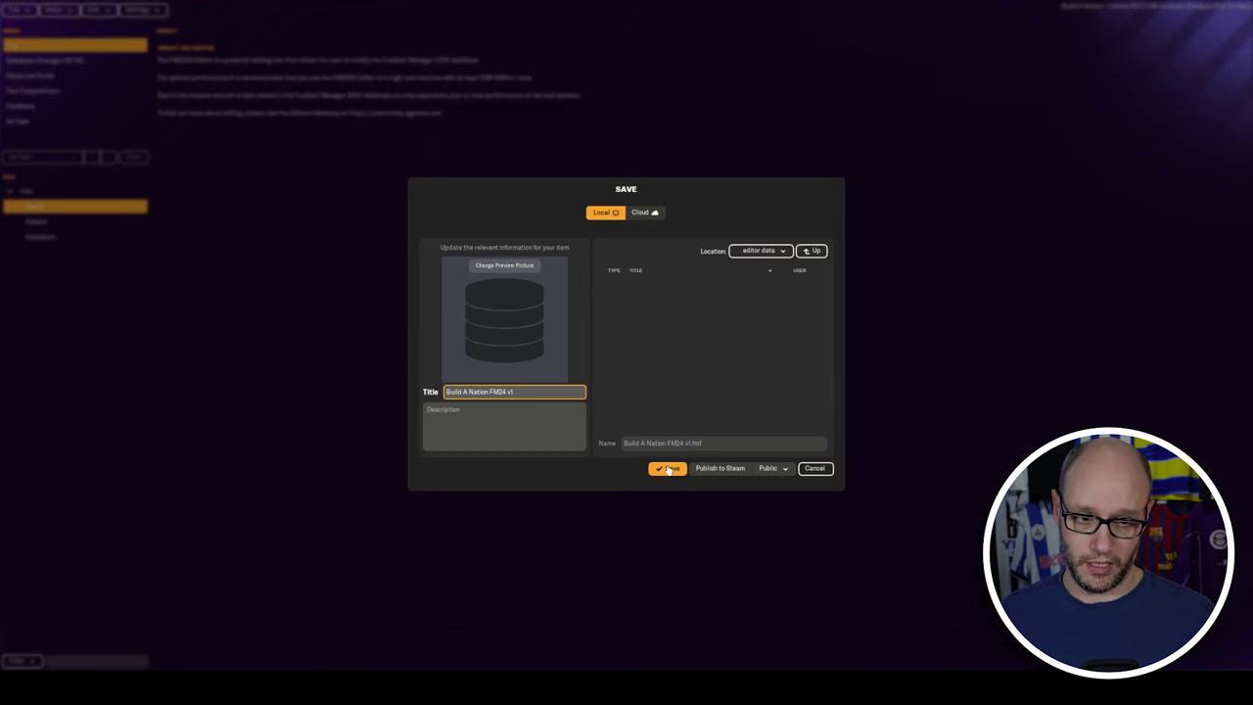
left_click(669, 469)
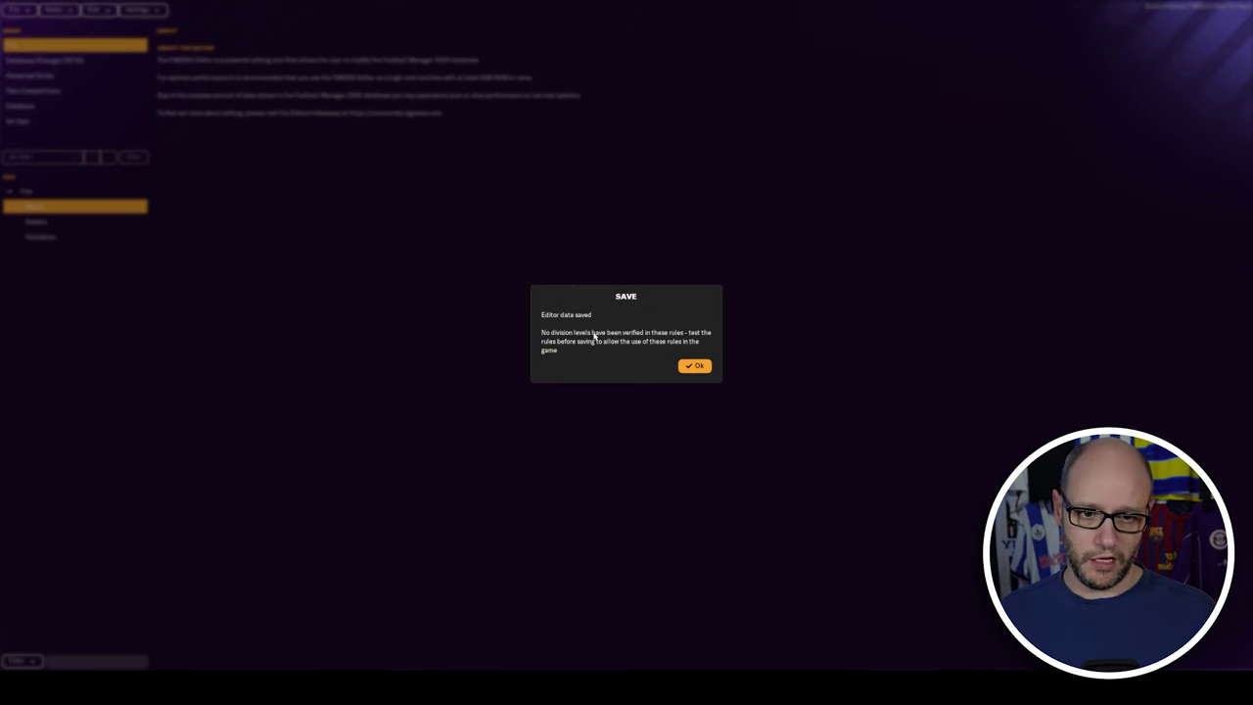
left_click(697, 367)
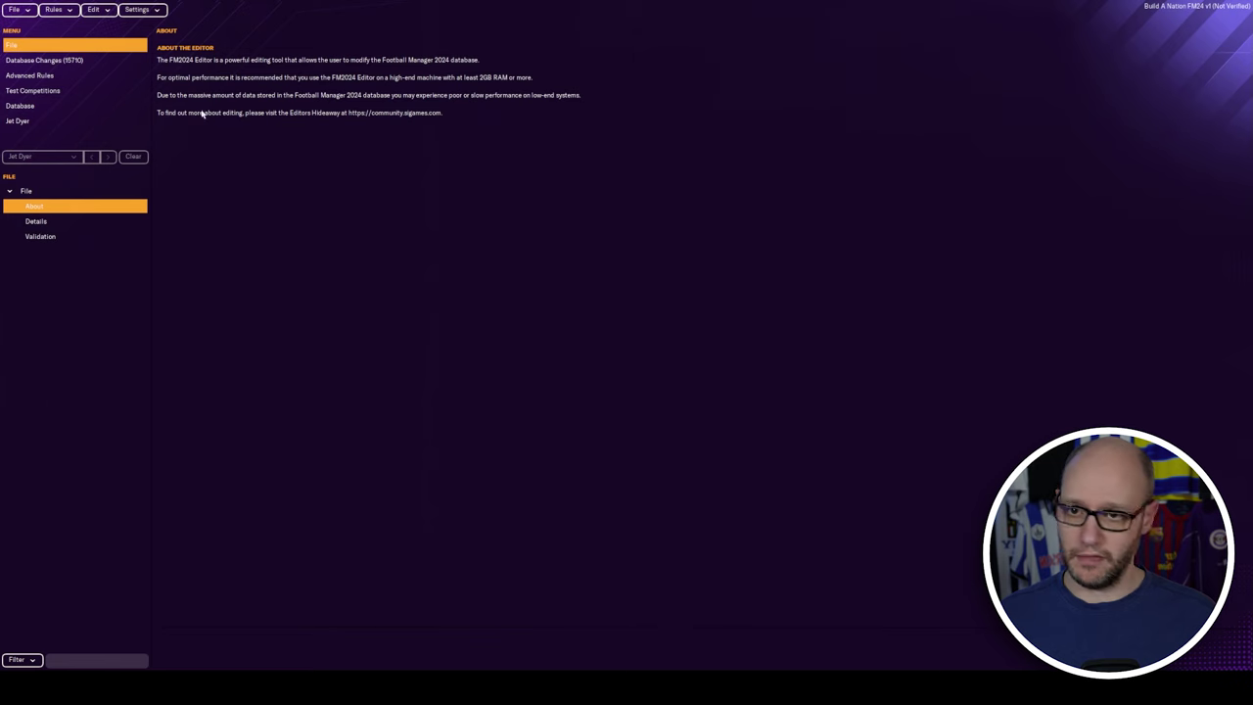
Test the rules for all divisions and save the editor data again
left_click(69, 12)
mouse_move(107, 97)
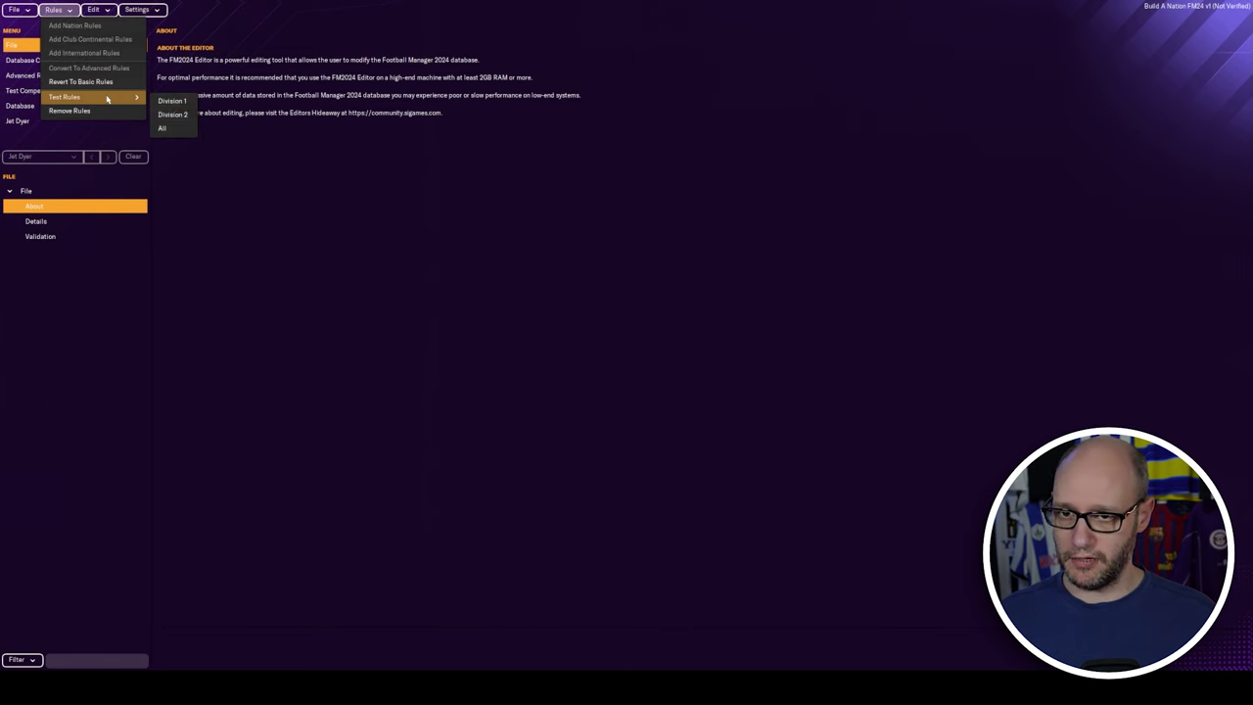
left_click(186, 133)
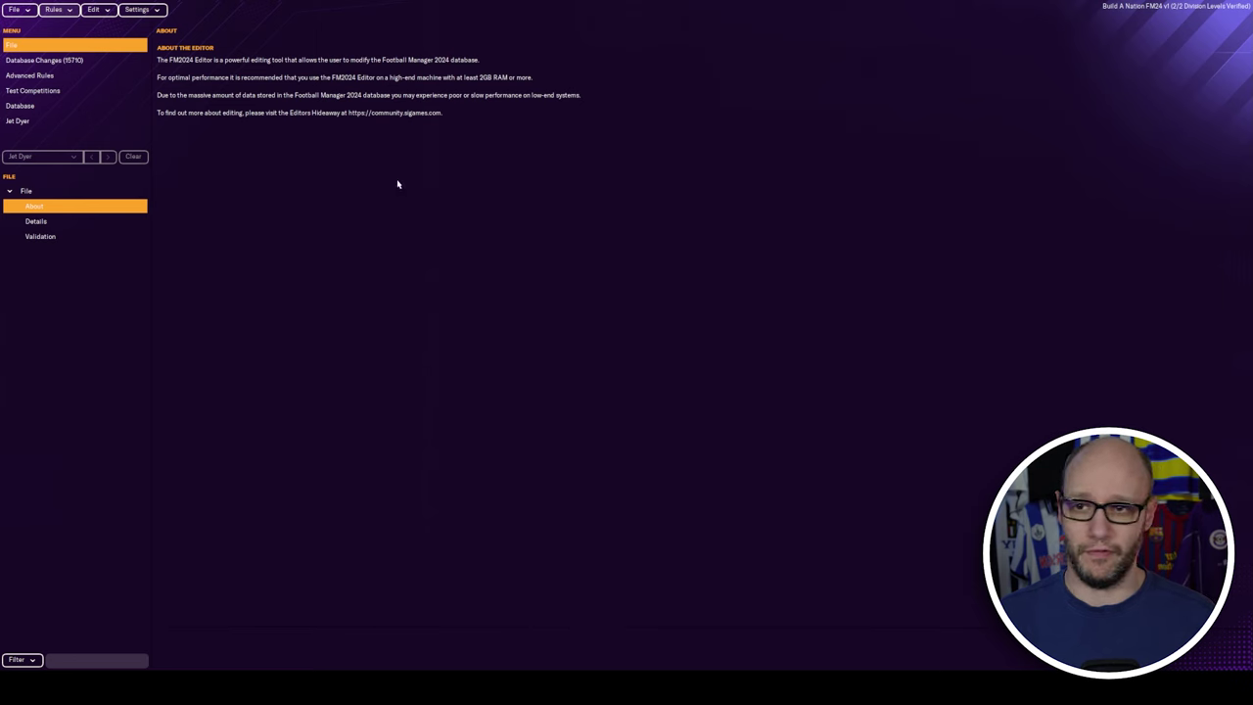
left_click(17, 10)
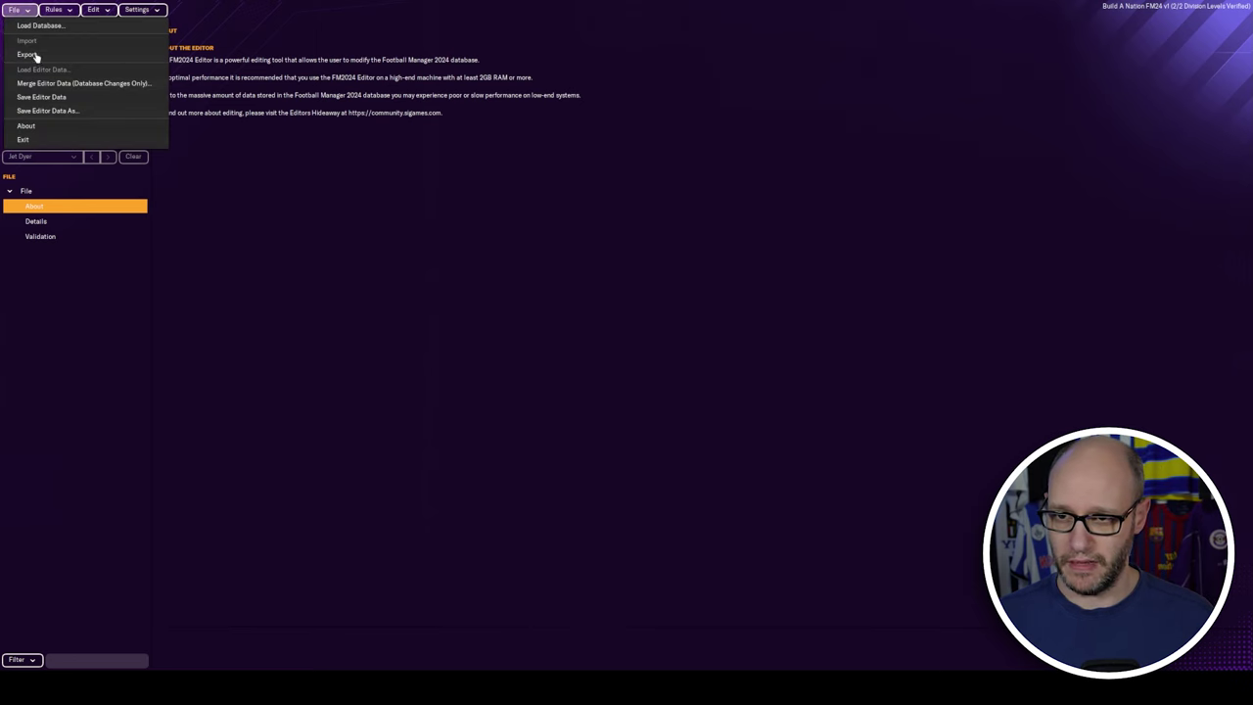
left_click(80, 104)
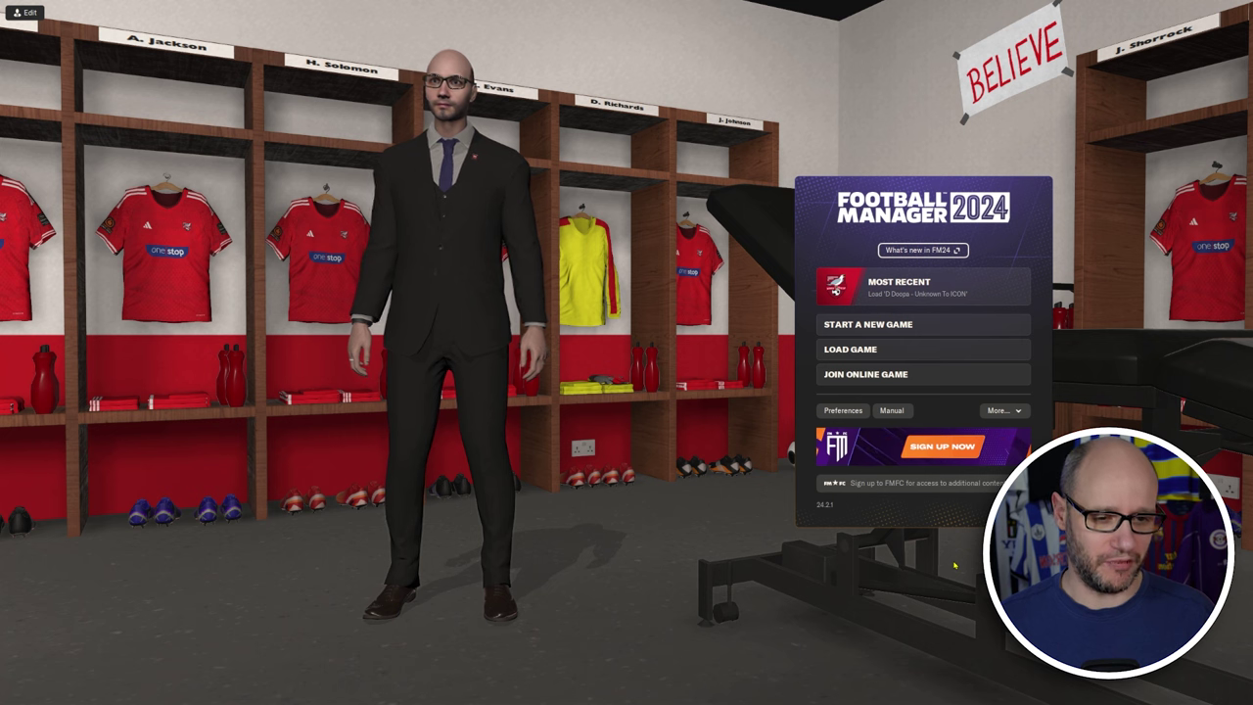
Switch to Football Manager 2024, start a new career game with the Football Manager 2024 database and continue to the game mode choice
left_click(928, 327)
left_click(862, 206)
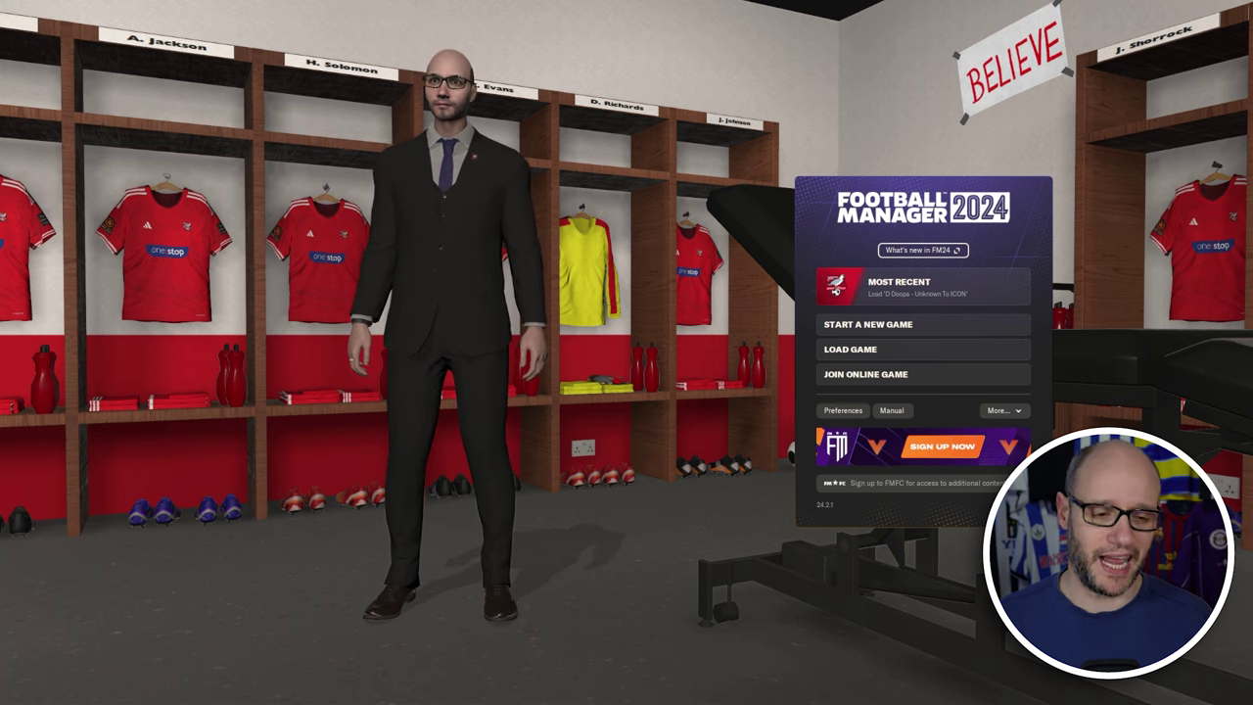
left_click(902, 329)
left_click(541, 331)
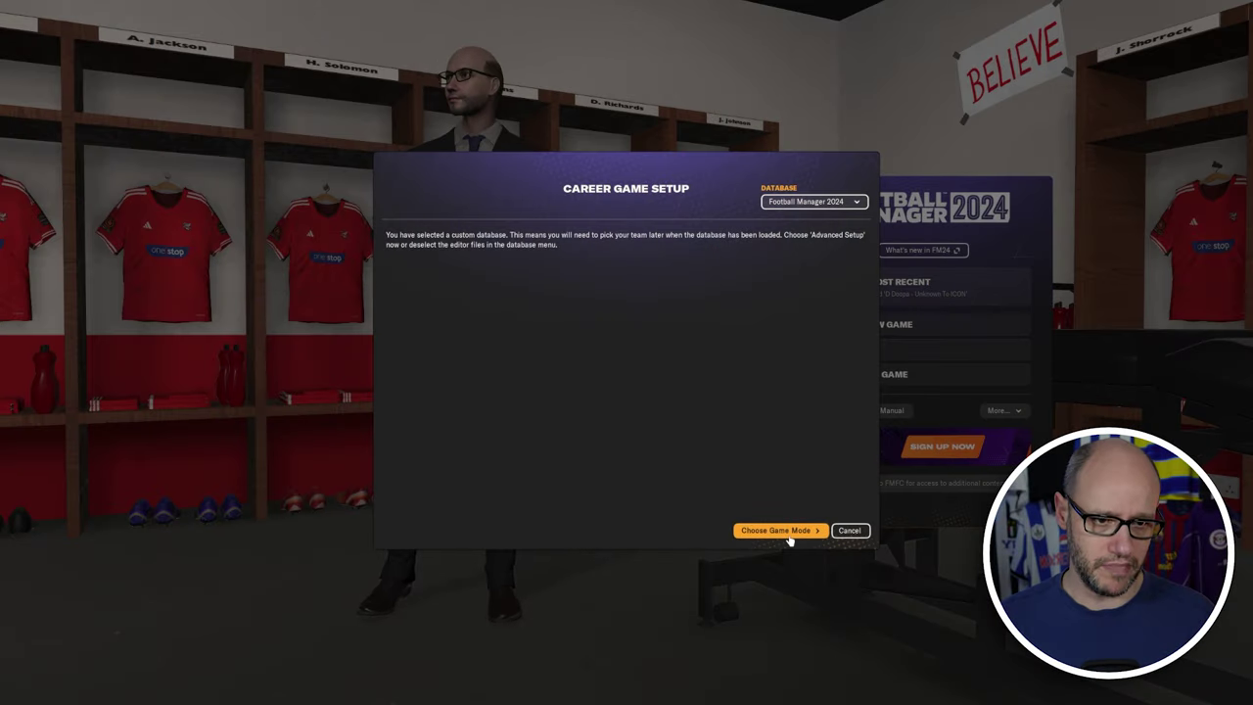
left_click(789, 534)
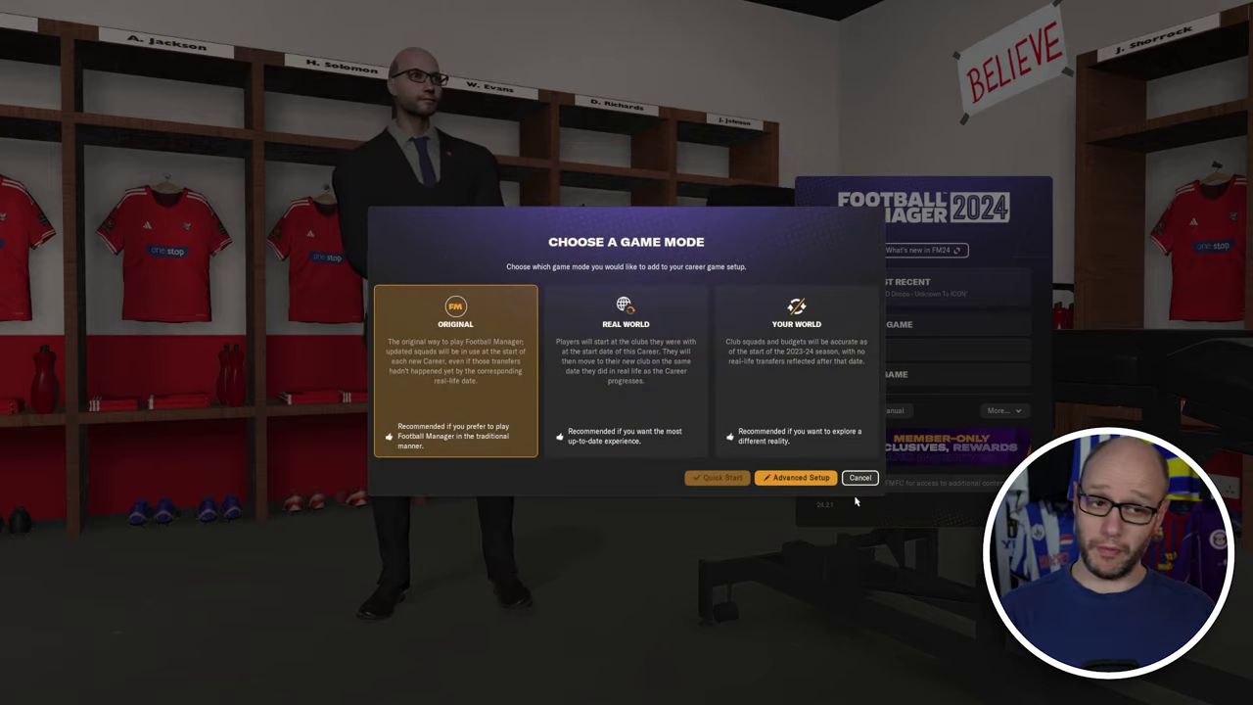
Check that the Build A Nation FM24 v1 editor file is enabled for the database, and open the advanced setup with the Original game mode
left_click(860, 479)
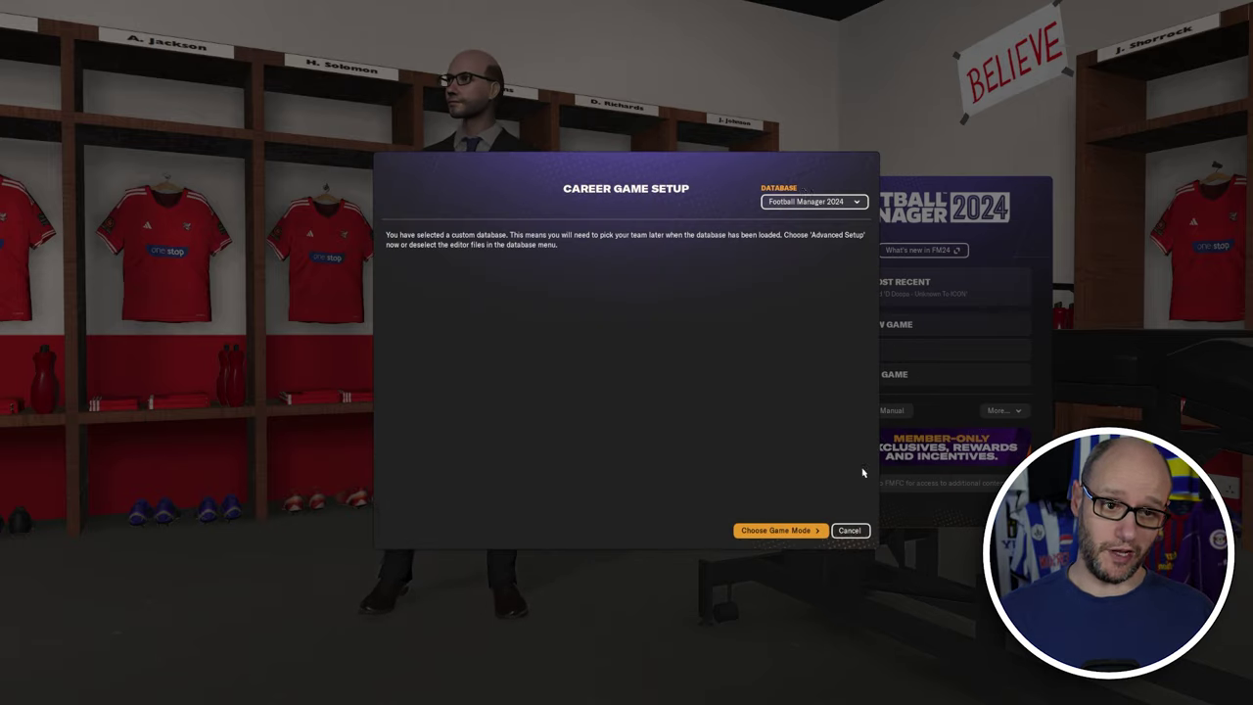
left_click(835, 202)
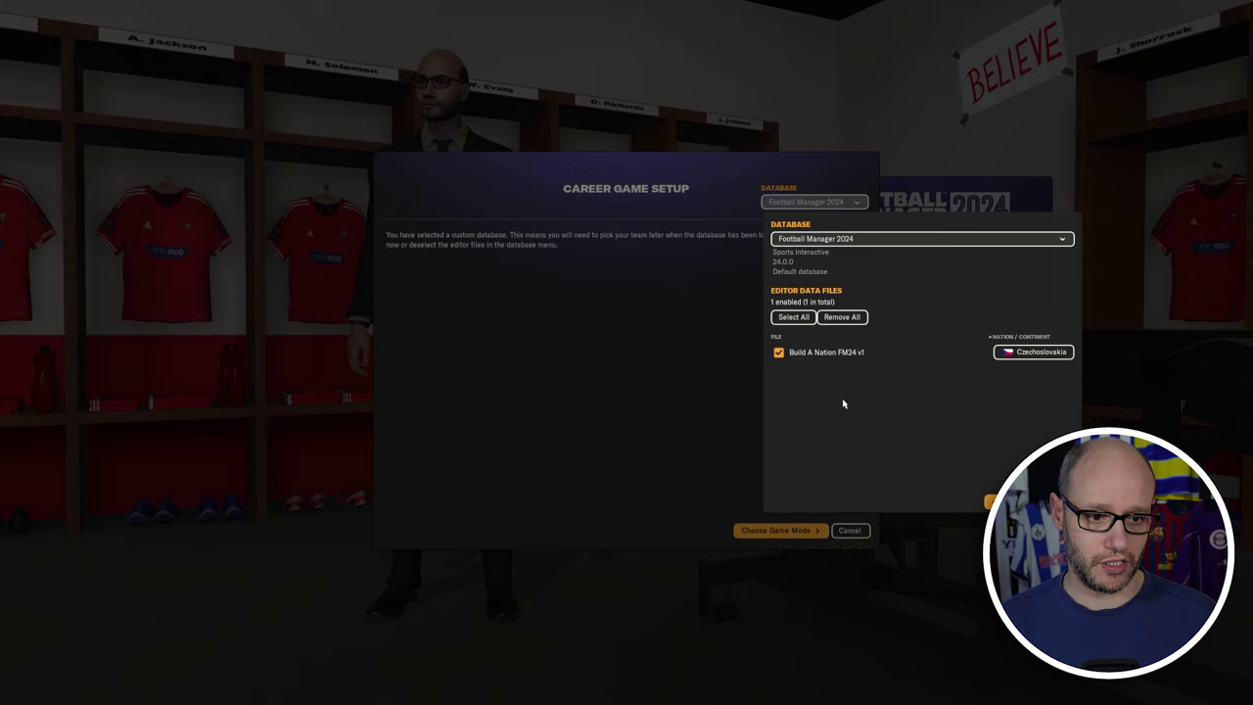
left_click(786, 534)
left_click(786, 536)
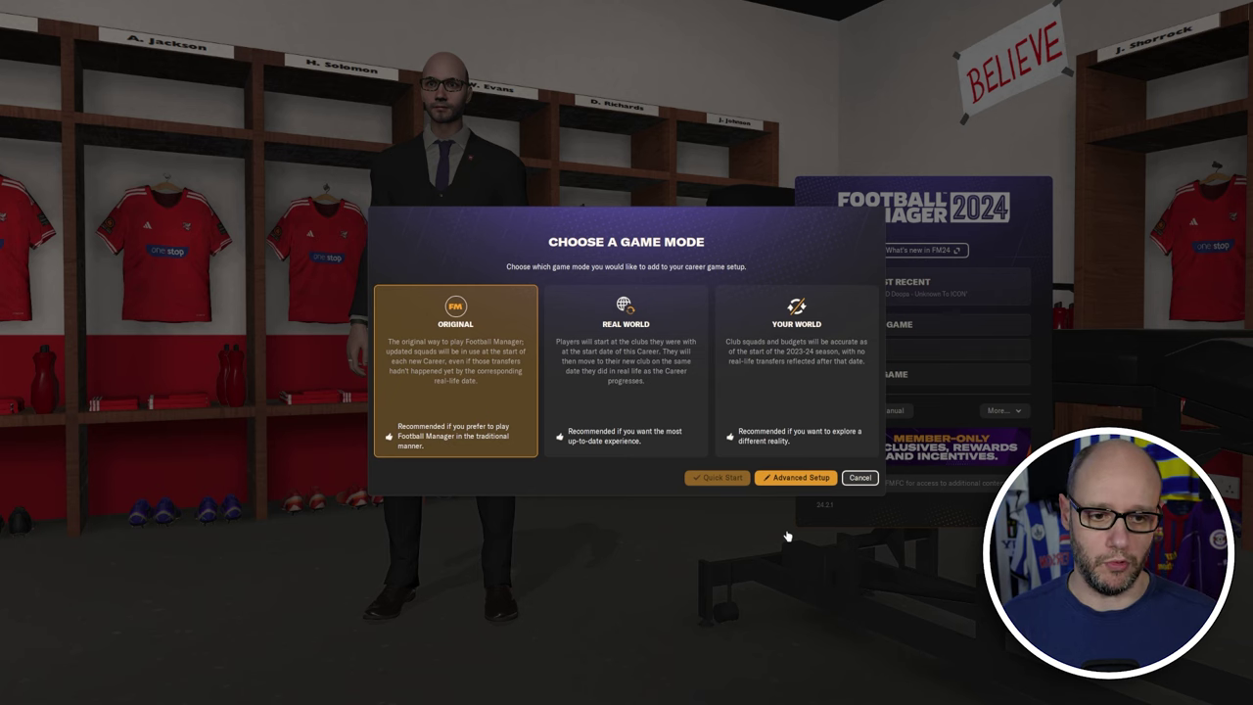
left_click(807, 480)
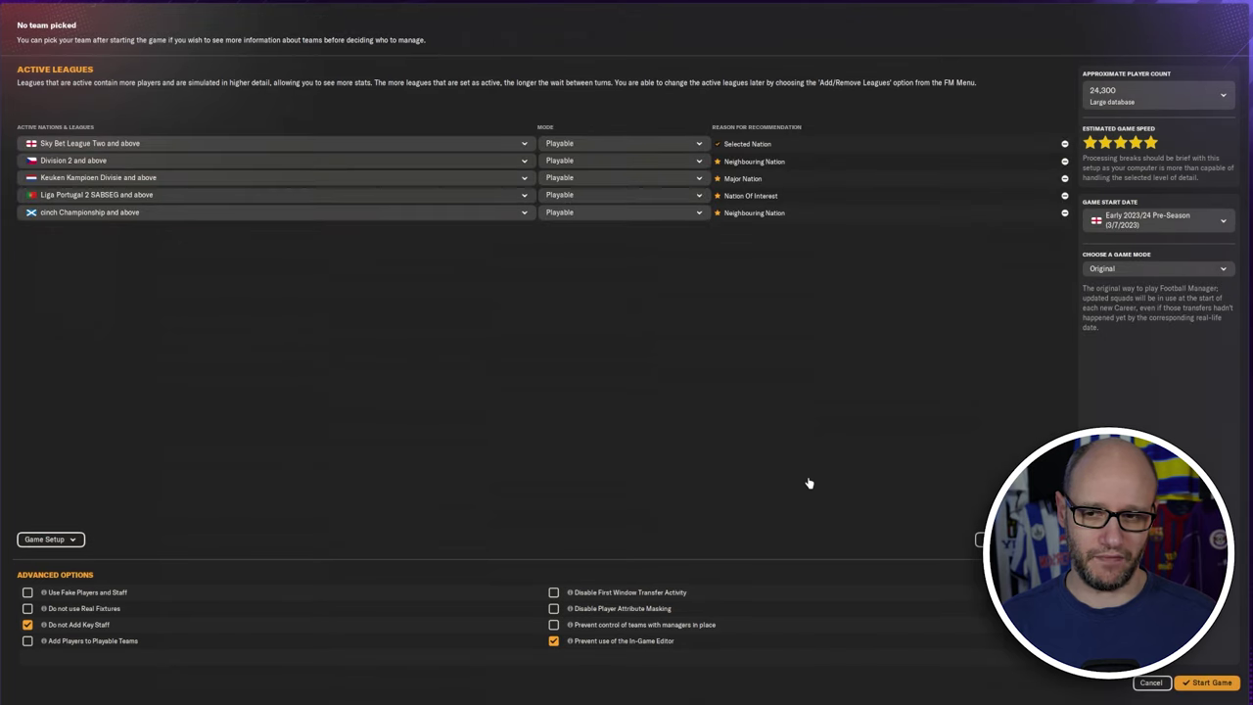
Make London the only active nation by removing Netherlands, Portugal, Scotland and England, and start the game
left_click(979, 539)
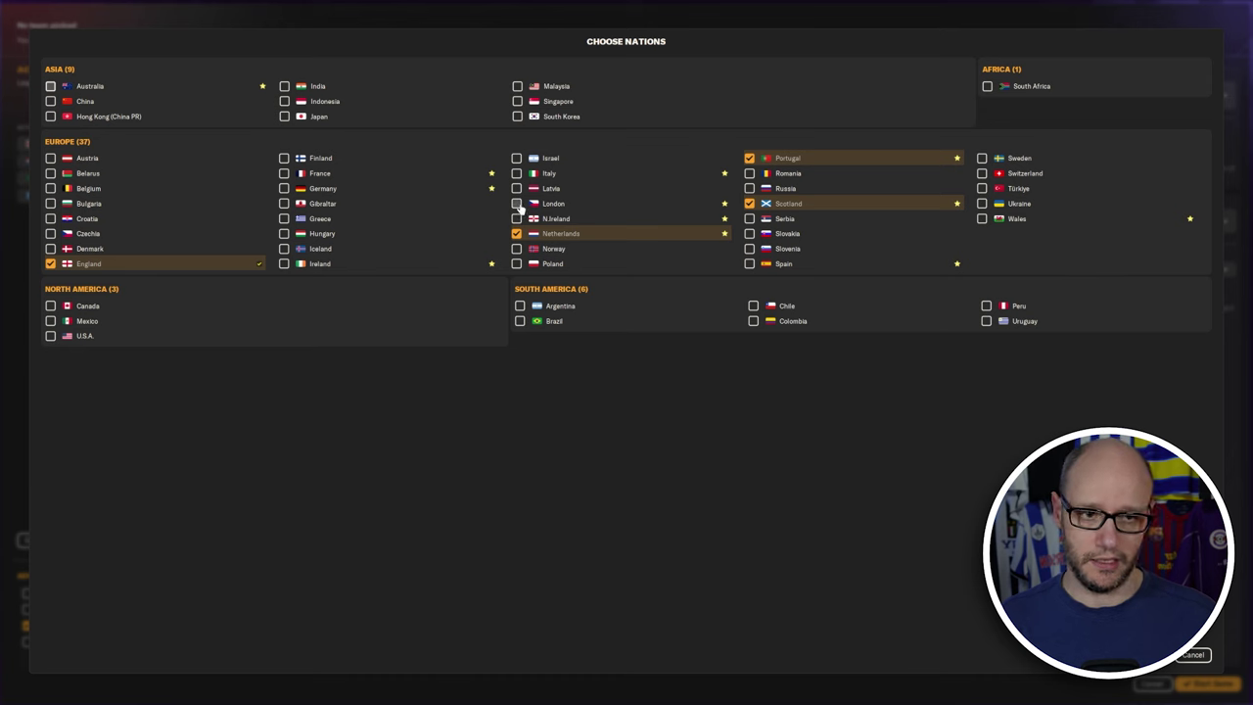
left_click(534, 233)
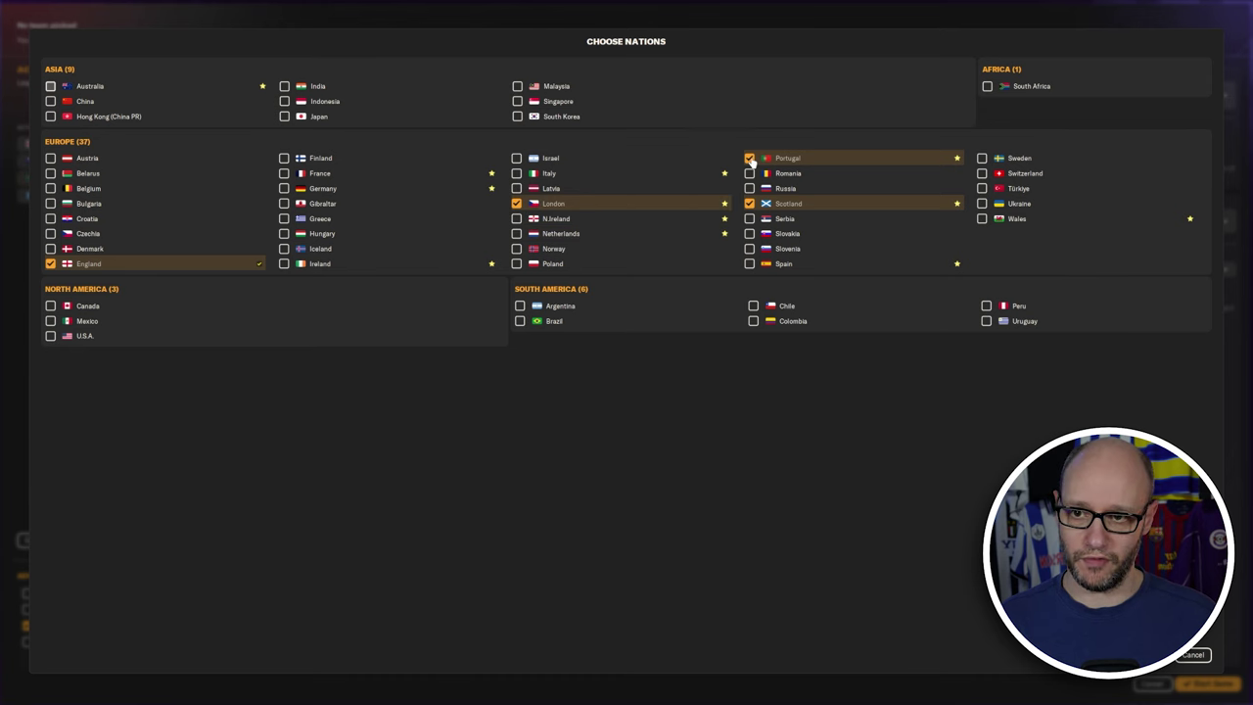
left_click(750, 158)
left_click(751, 204)
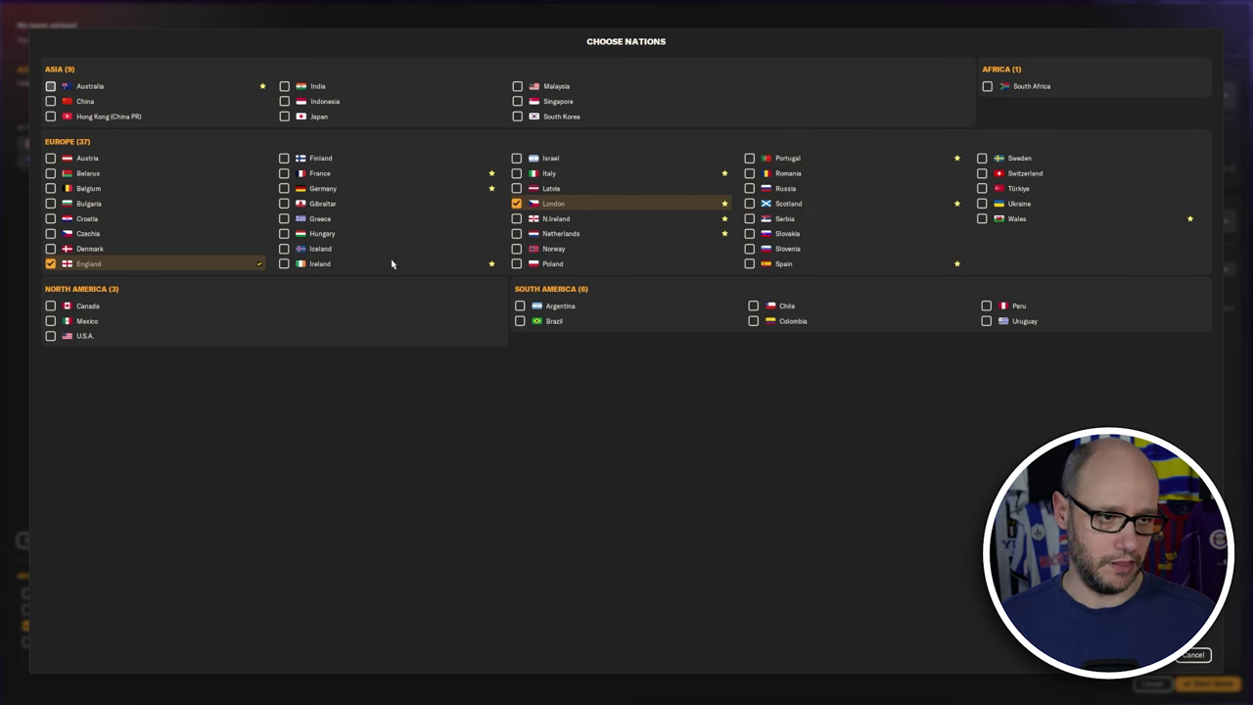
left_click(49, 265)
key("Escape")
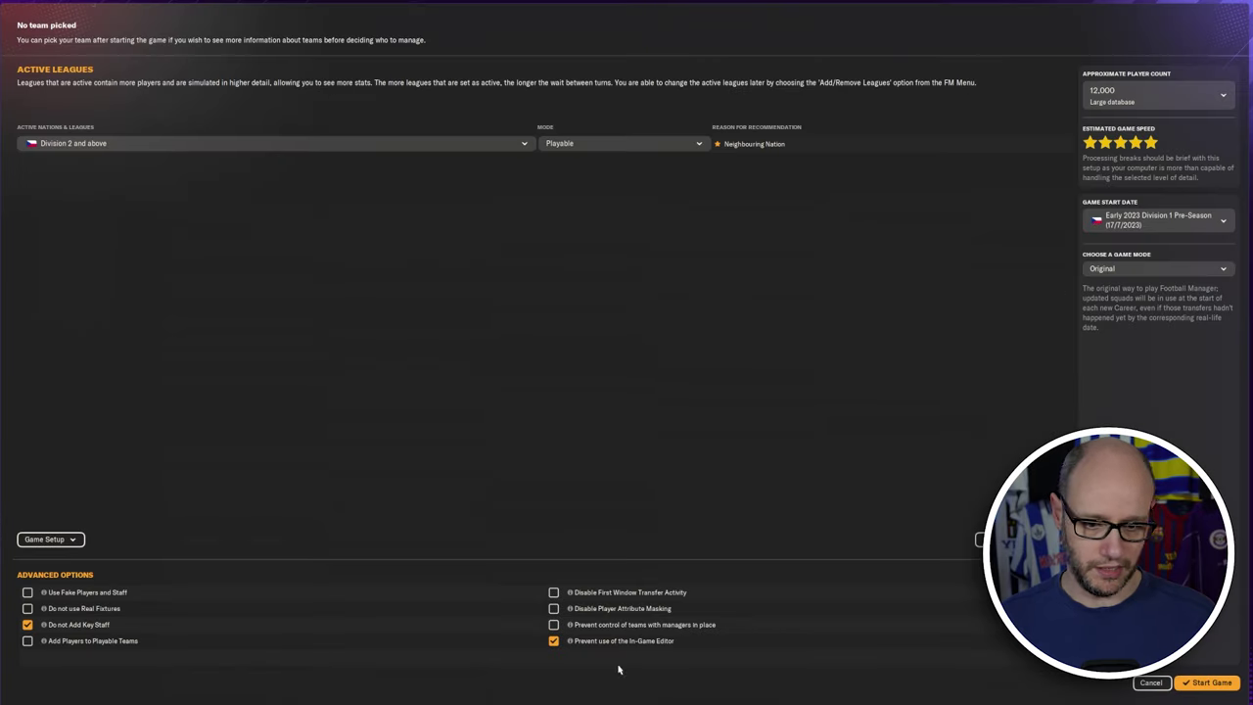
left_click(1189, 684)
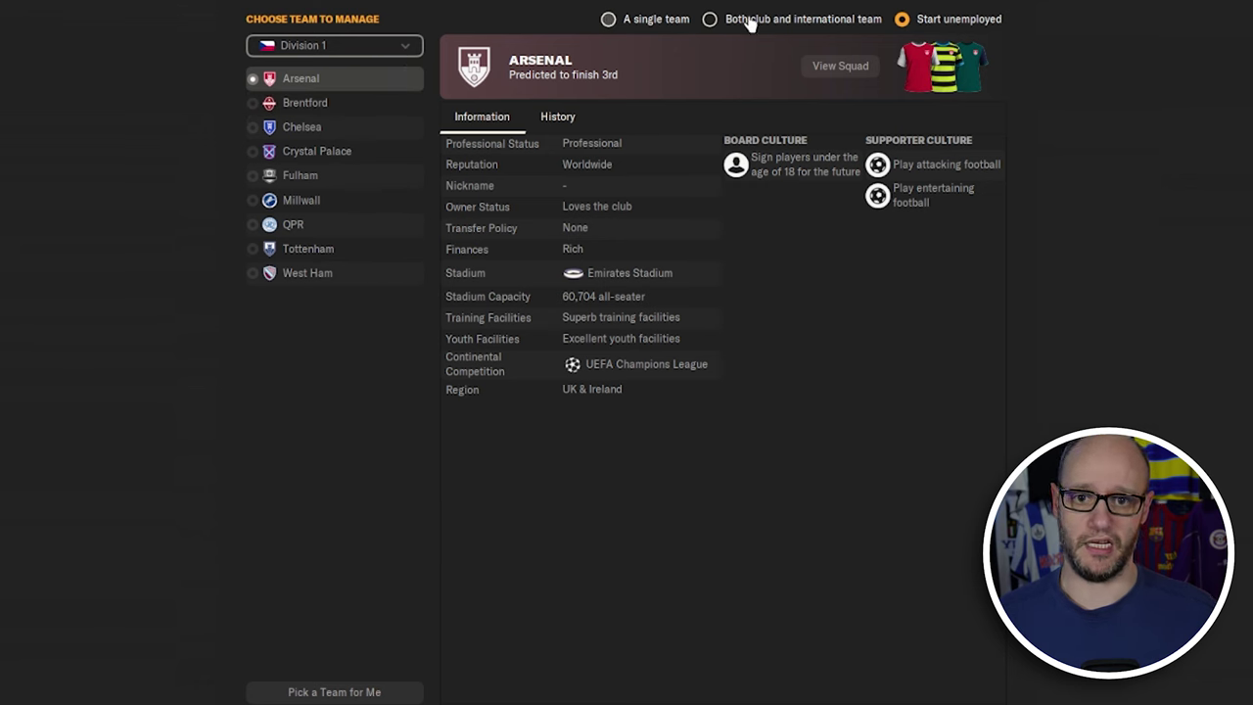
Show the Division 2 teams in the team selection and look through the clubs from AFC Wimbledon to Sutton United
left_click(334, 46)
mouse_move(411, 89)
left_click(462, 126)
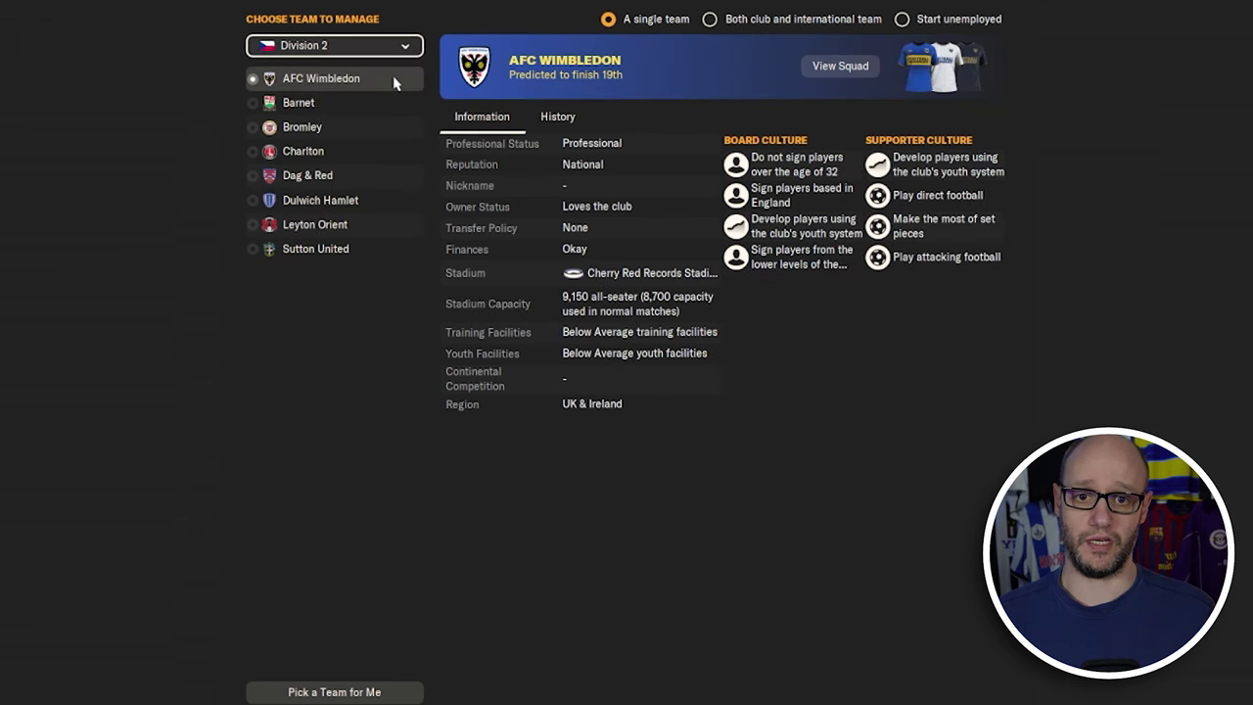
left_click(392, 106)
left_click(384, 133)
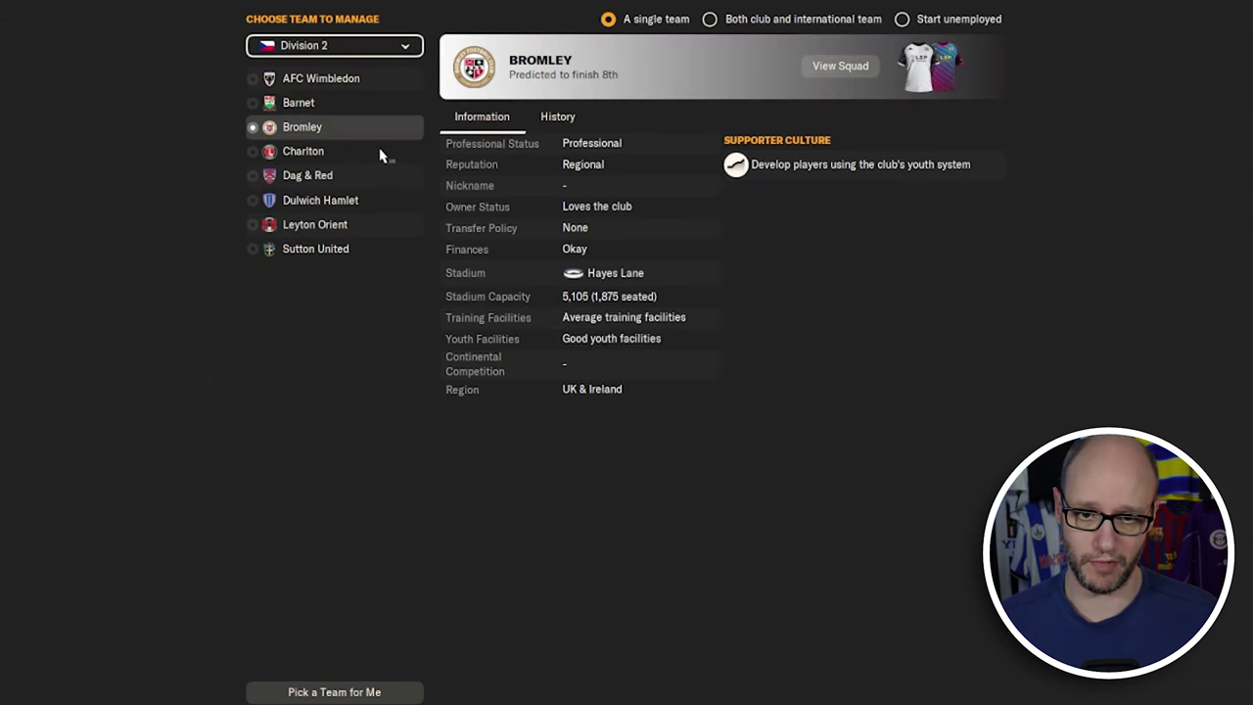
left_click(381, 154)
left_click(381, 180)
left_click(381, 206)
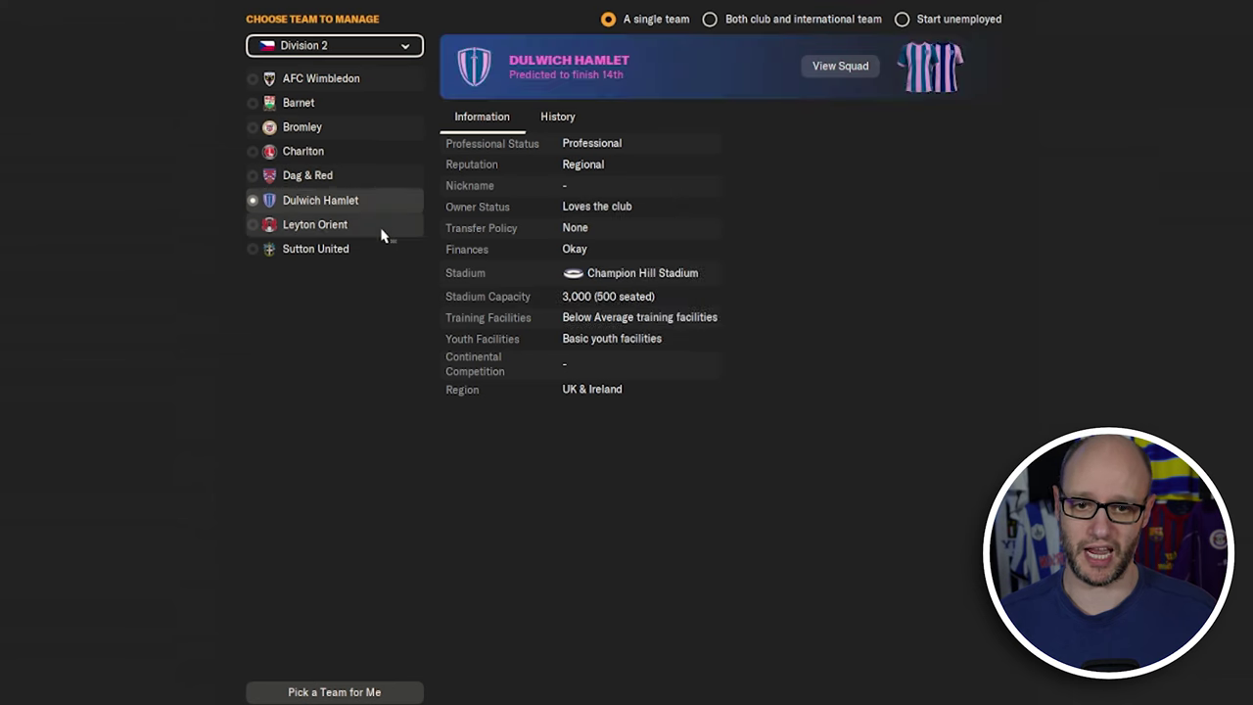
left_click(383, 229)
left_click(385, 253)
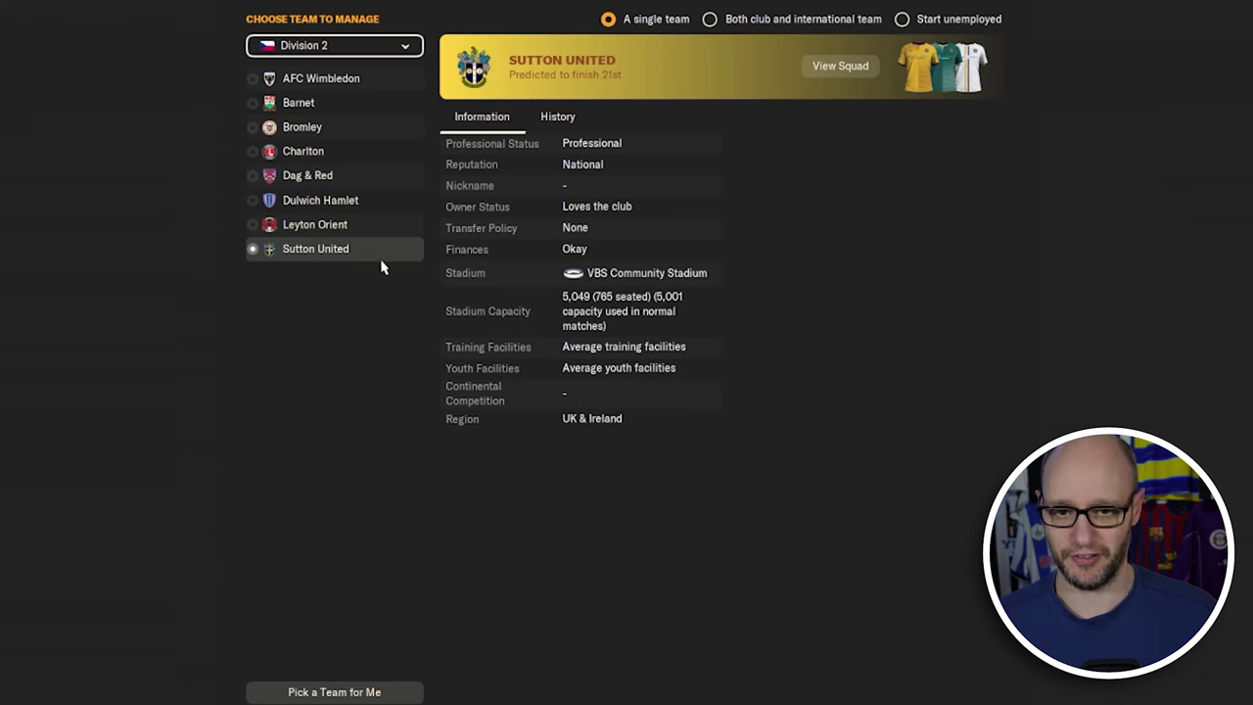
Choose to start unemployed, accept the manager's attributes and save the new career under the suggested name
left_click(907, 19)
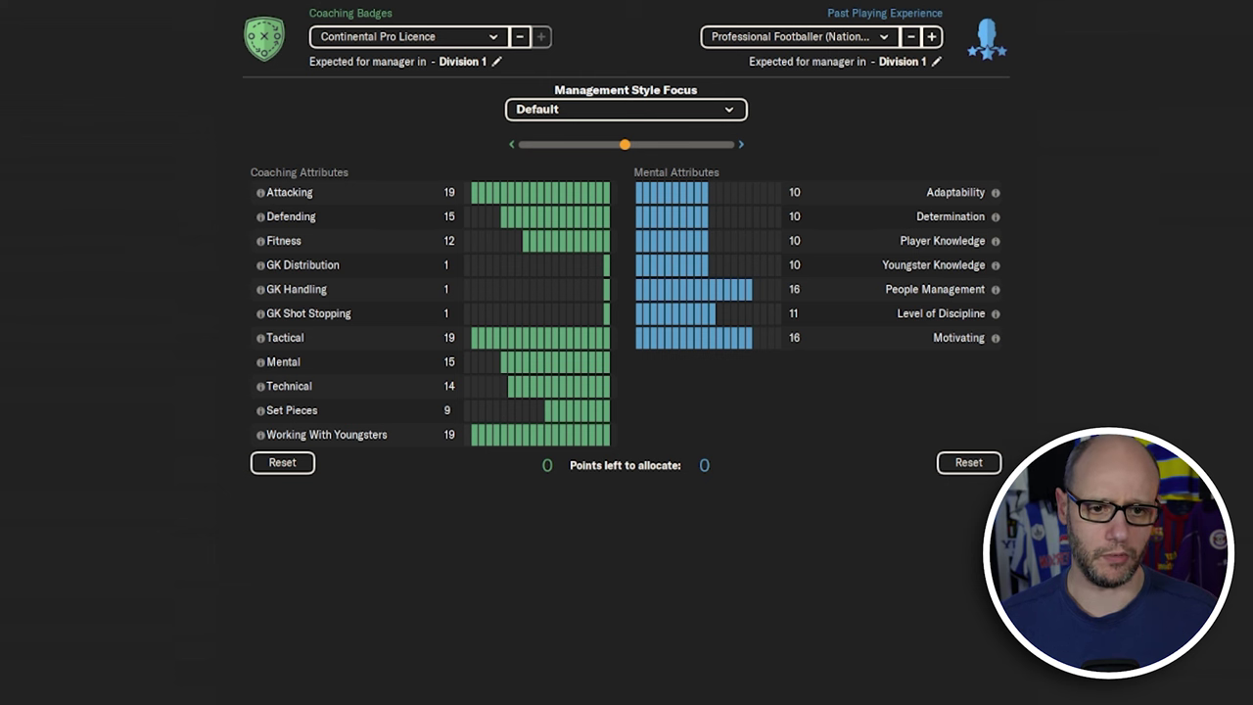
left_click(761, 388)
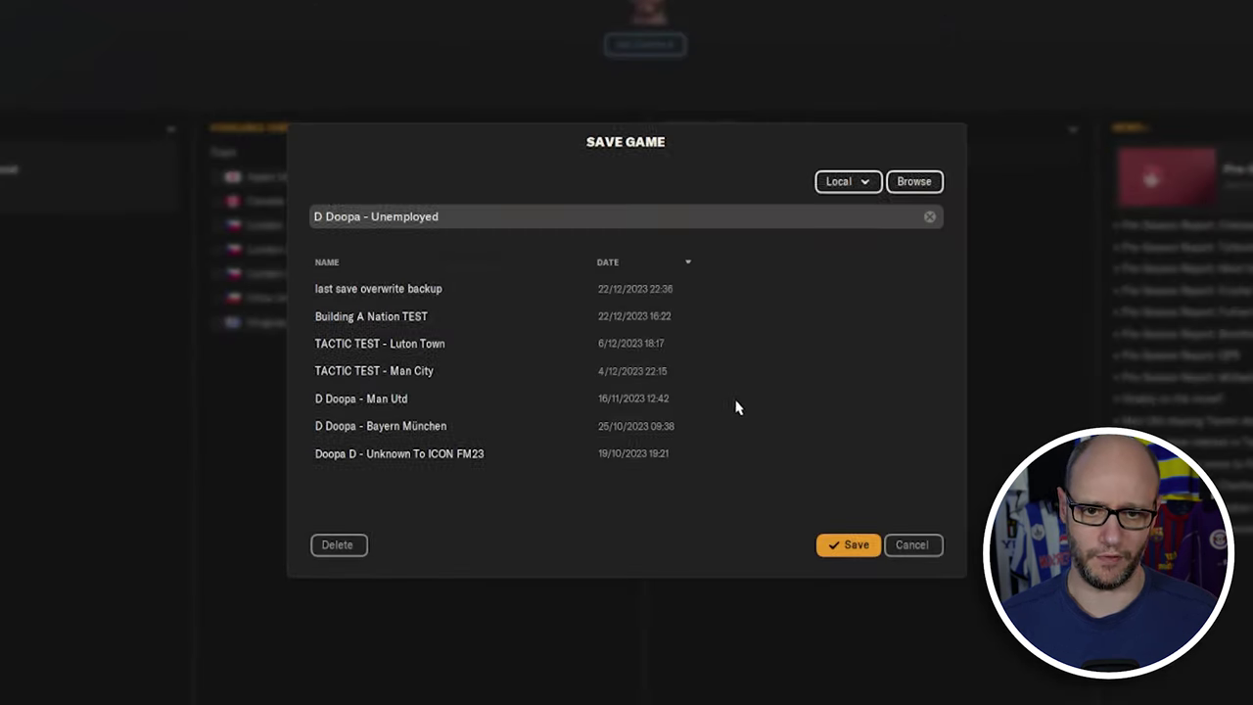
key("Return")
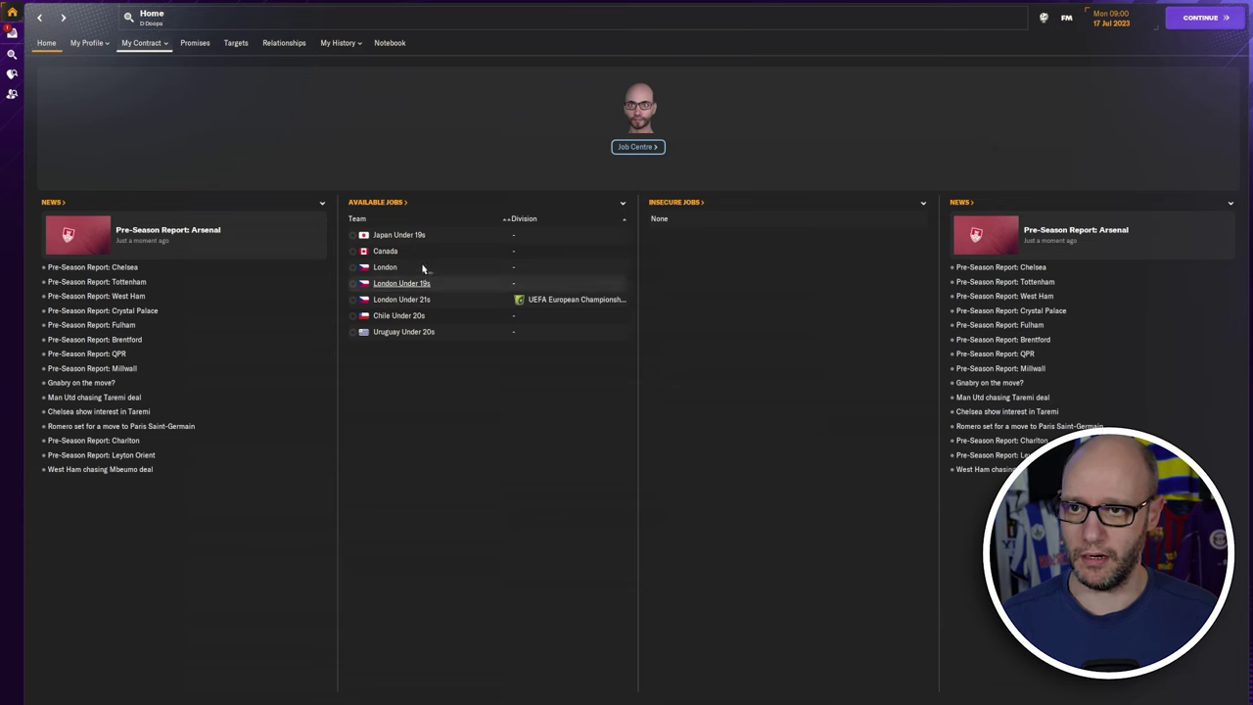
Open the London national team from the available jobs and review its squad and nation profile
left_click(388, 270)
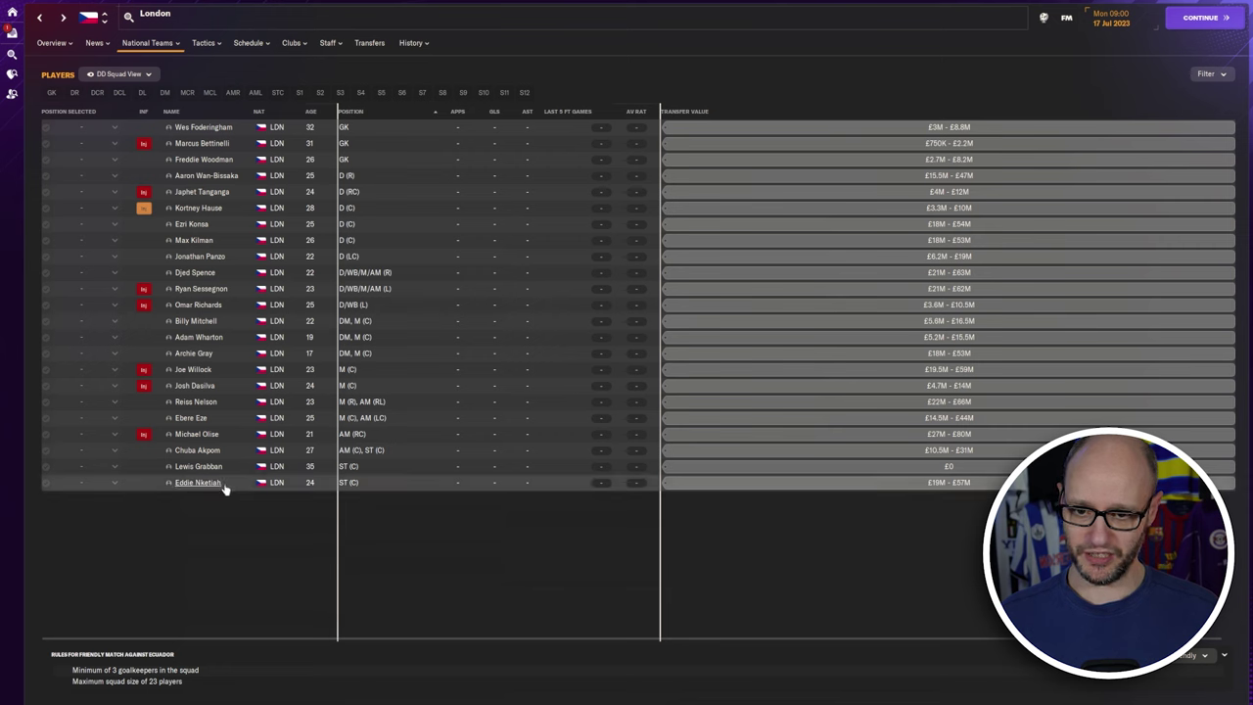
left_click(232, 295)
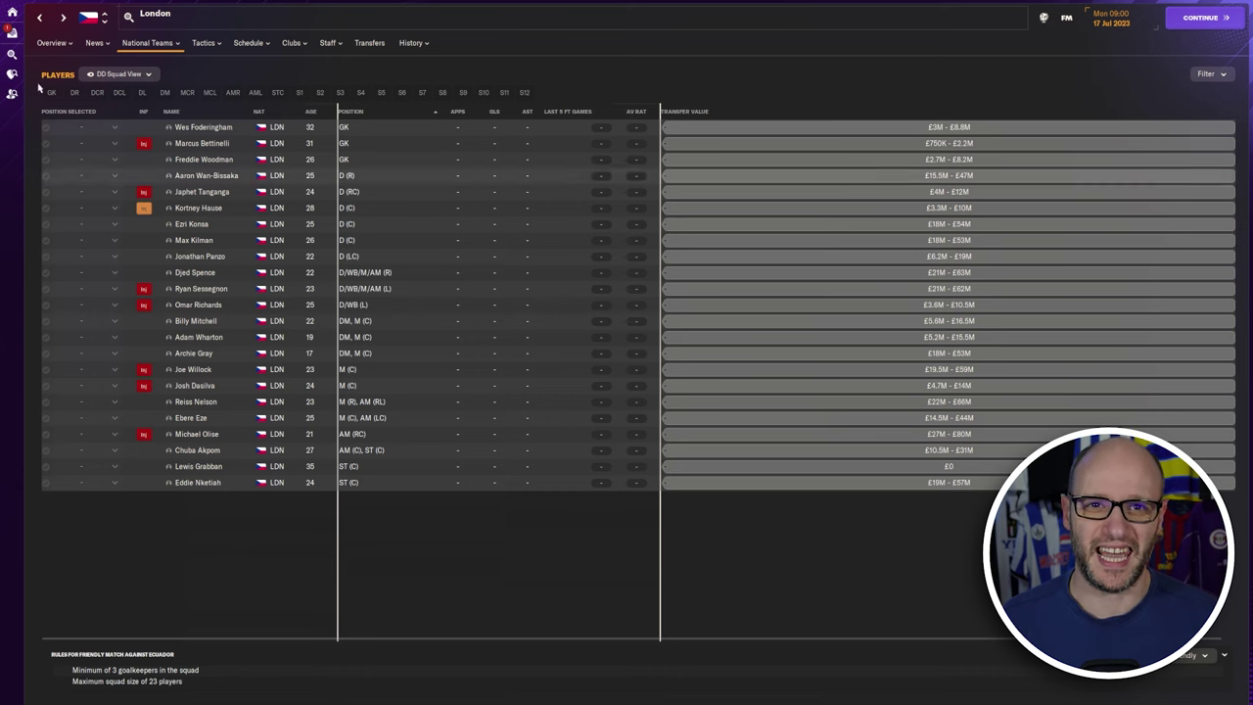
left_click(53, 44)
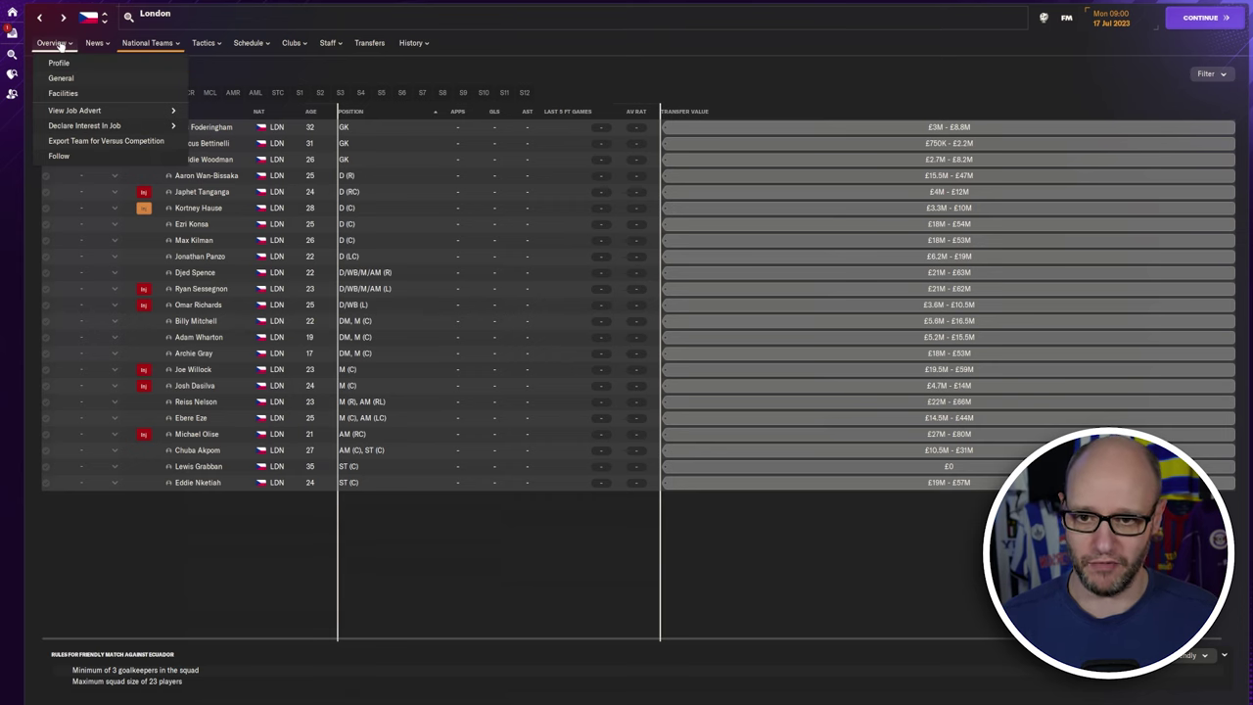
left_click(59, 46)
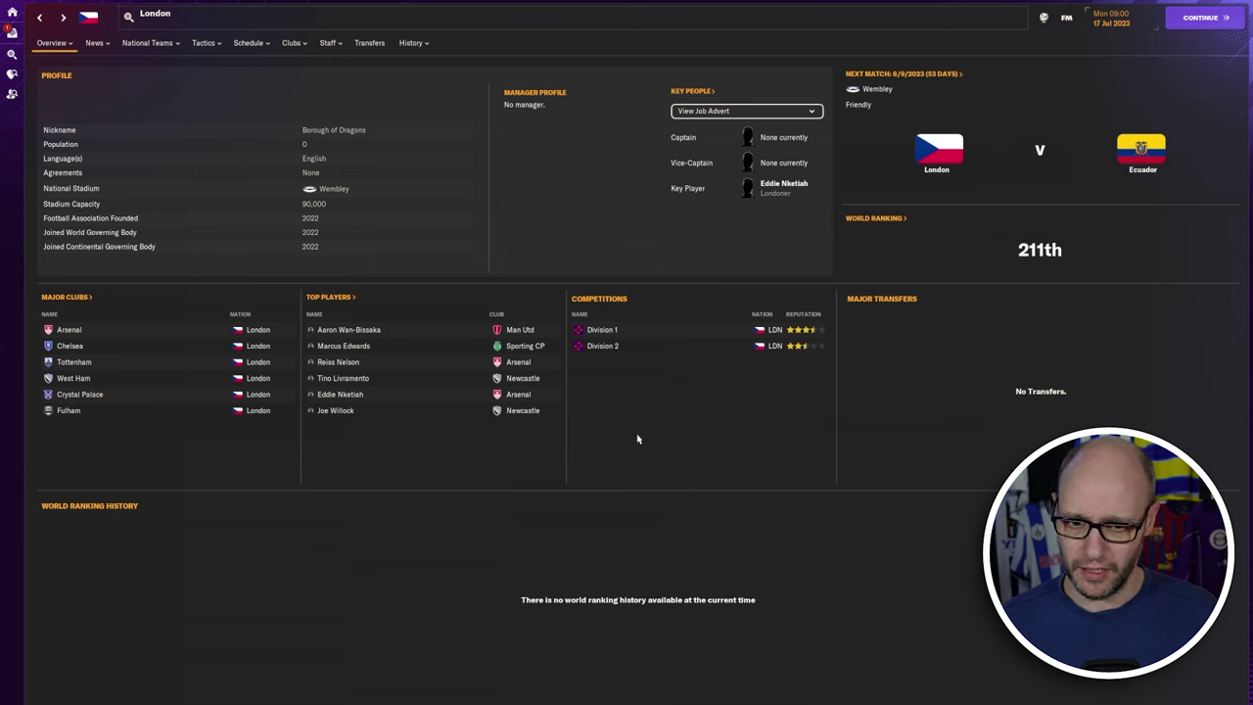
Open Division 1 from London's competitions and examine its rules and those of Division 2
left_click(601, 330)
mouse_move(50, 42)
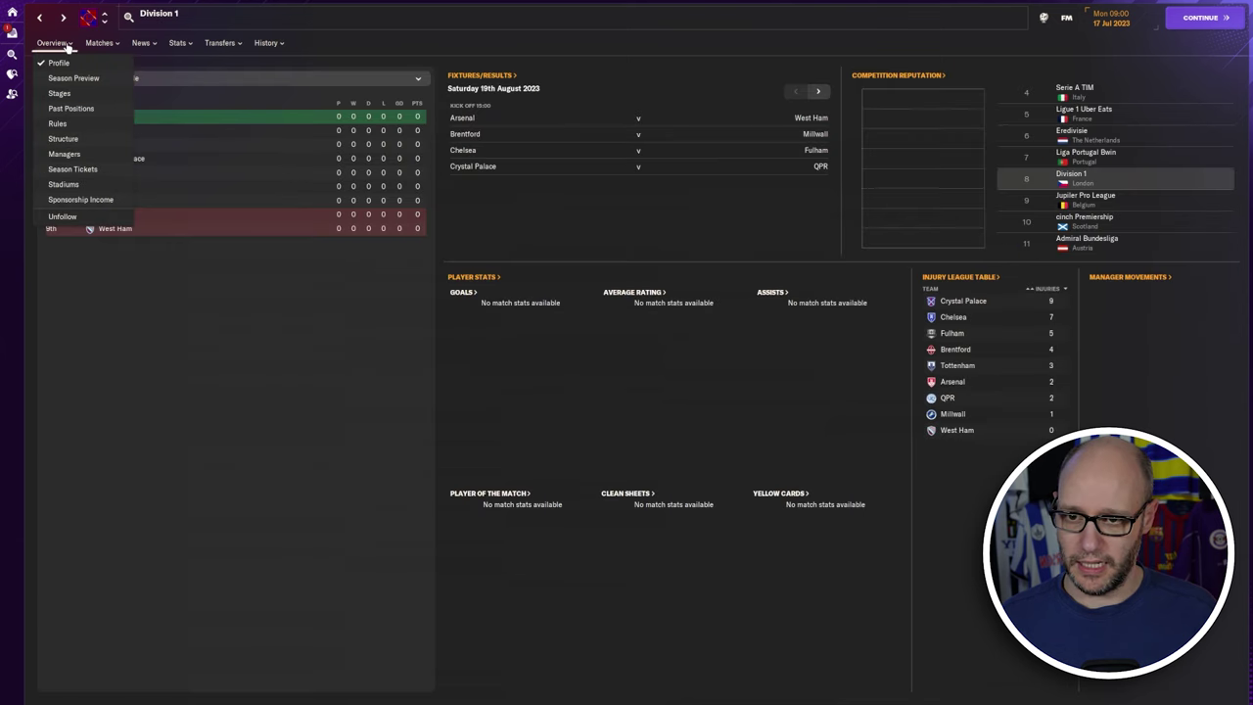
left_click(75, 123)
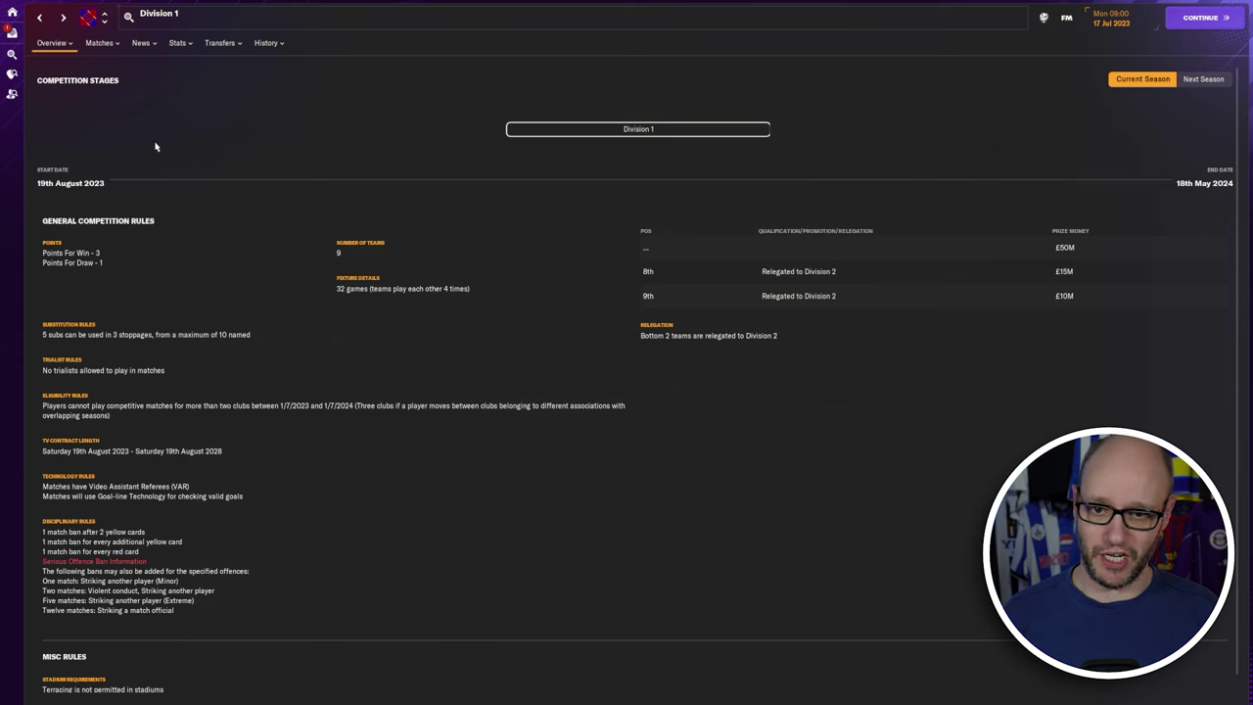
left_click(106, 26)
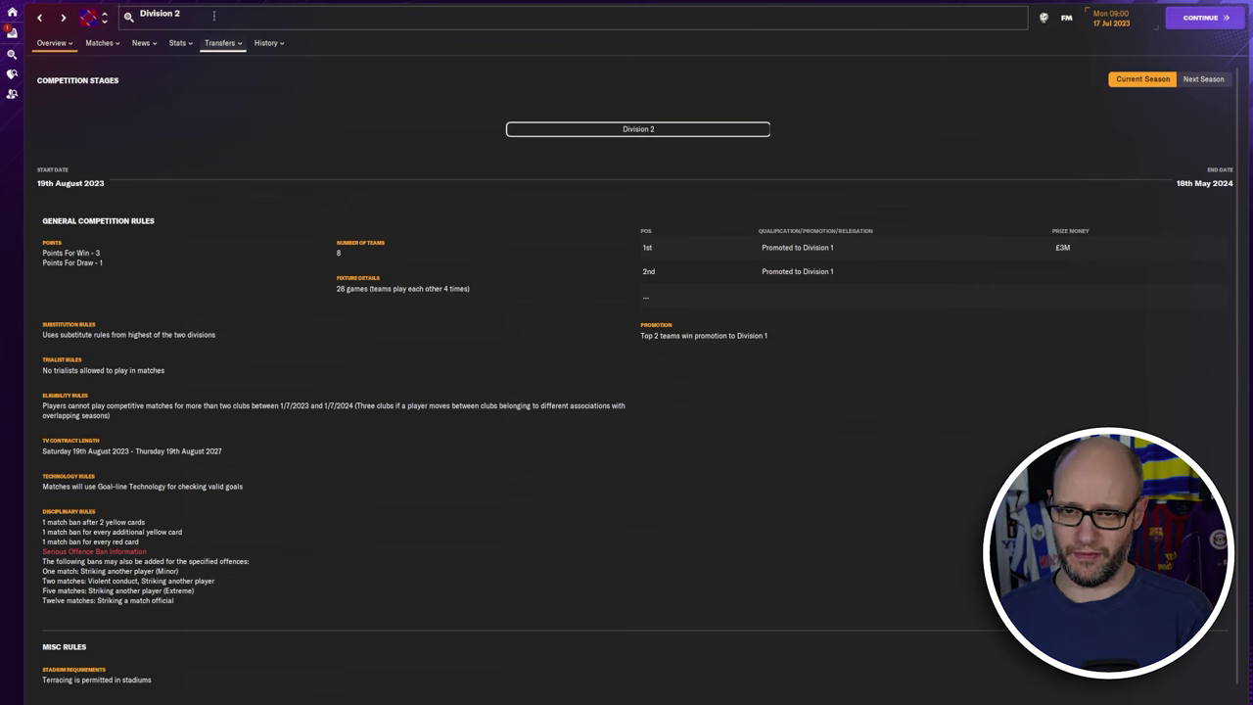
Search for "premier league", view the English Premier League's managers to see which clubs it contains, and return to Division 2's rules
left_click(214, 16)
type("premier league")
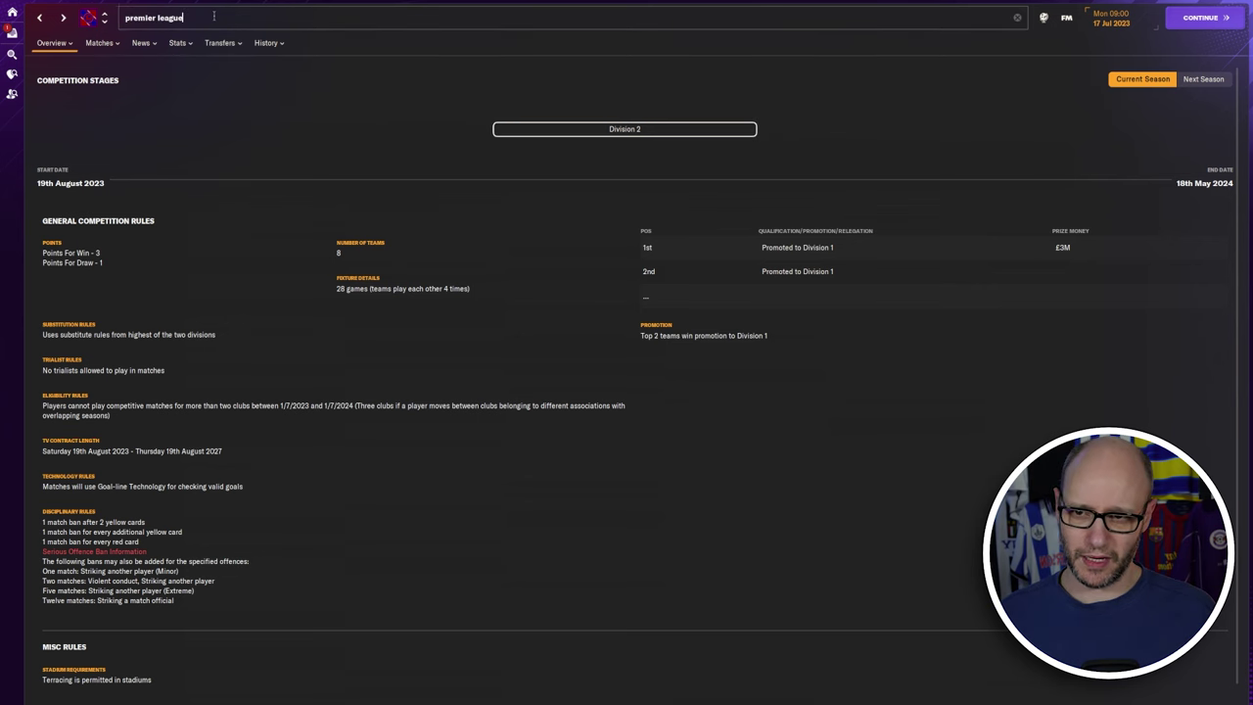
key("Return")
left_click(98, 129)
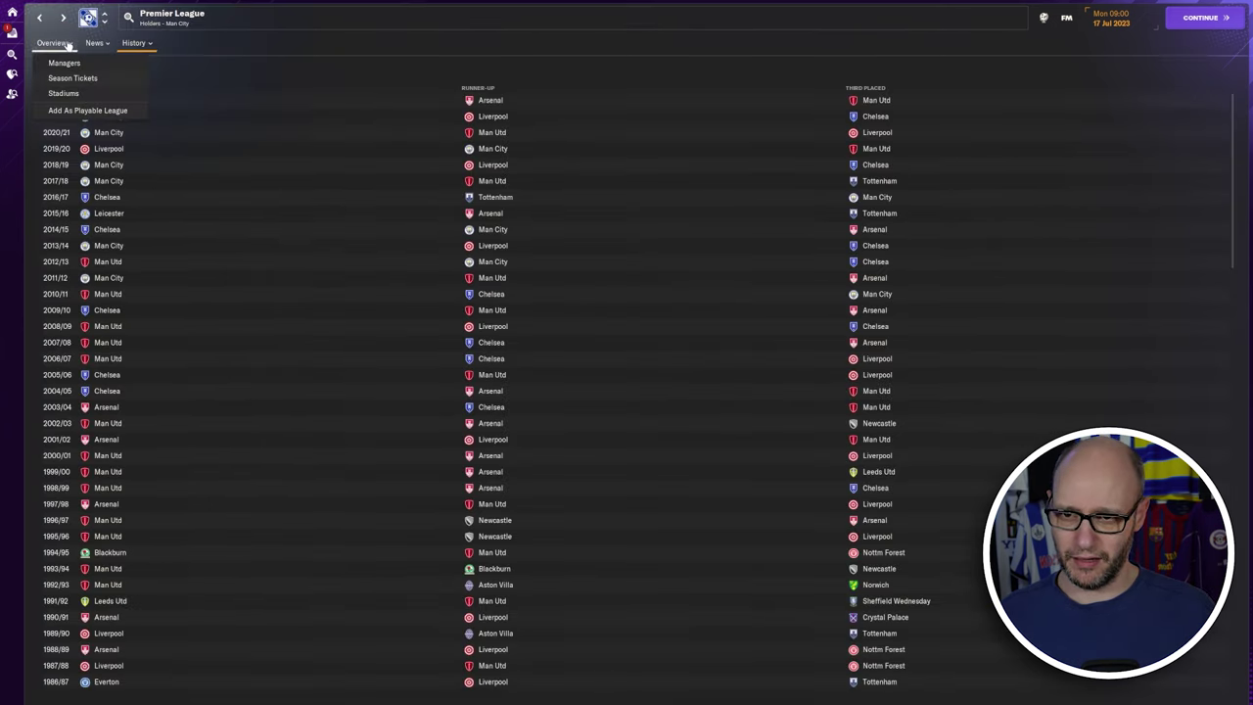
left_click(64, 63)
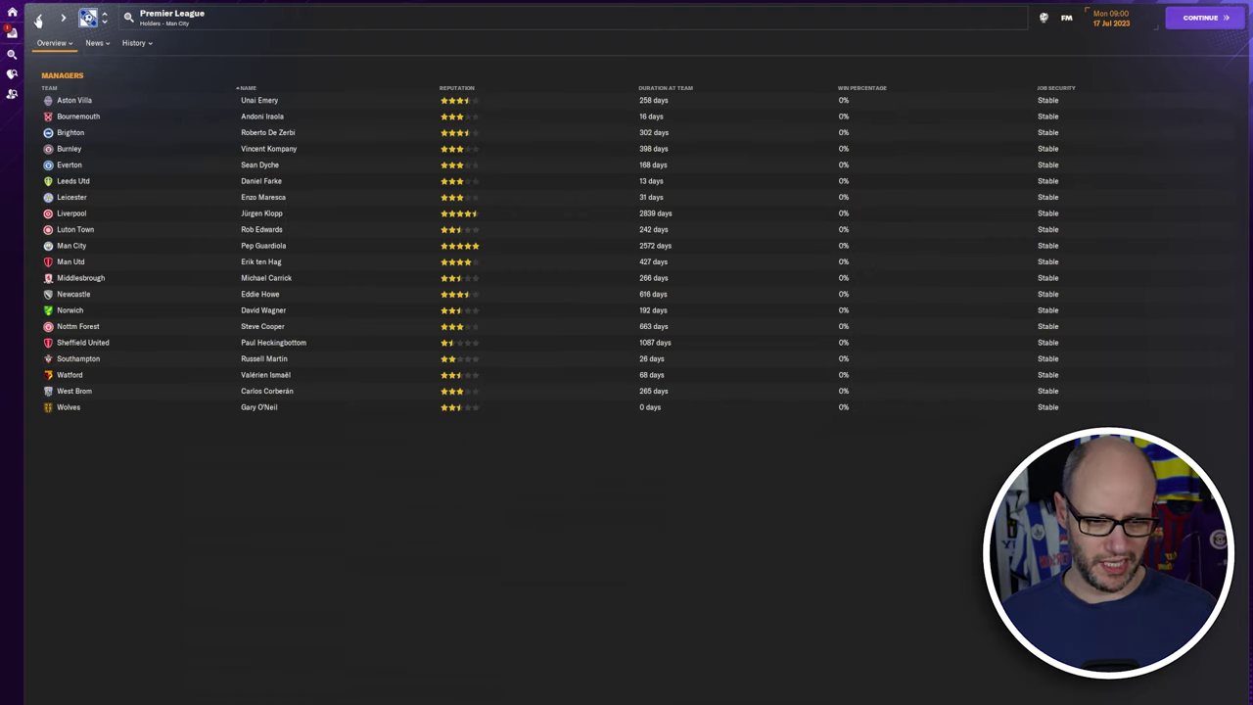
left_click(39, 18)
left_click(39, 17)
left_click(39, 18)
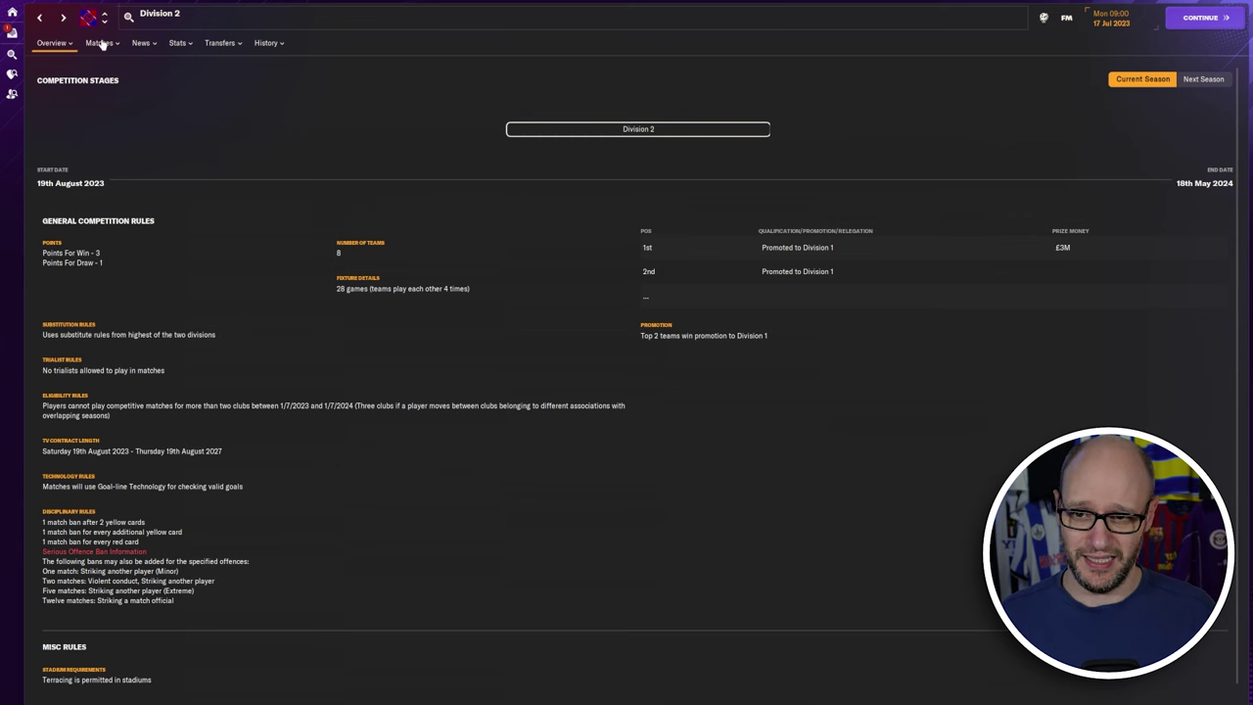
Review Division 2's fixtures and its season match dates as a list, and return to the competition profile
left_click(114, 64)
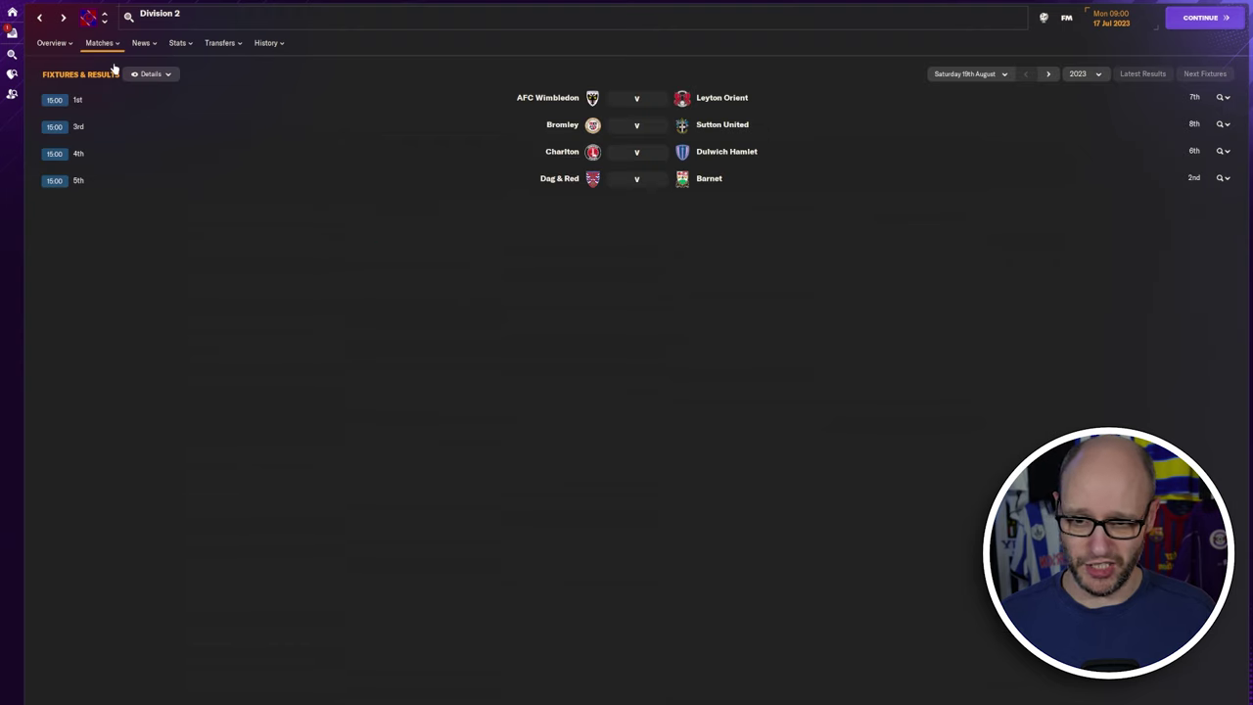
left_click(124, 81)
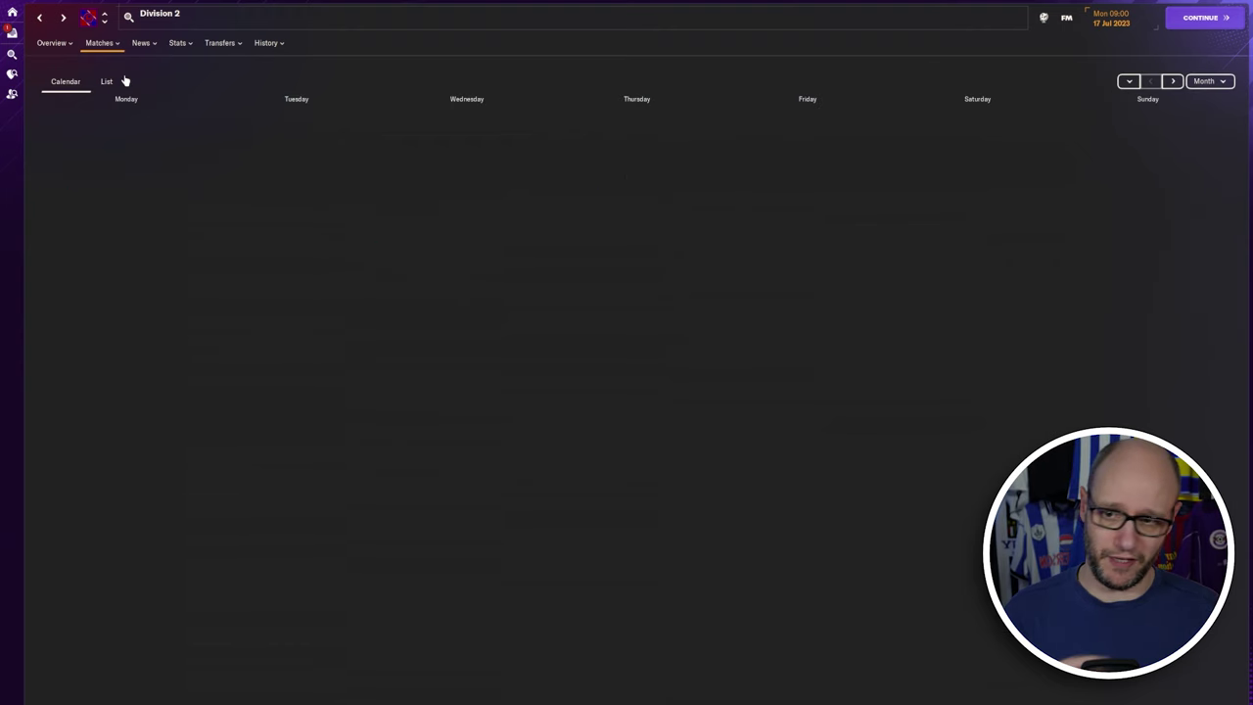
left_click(108, 83)
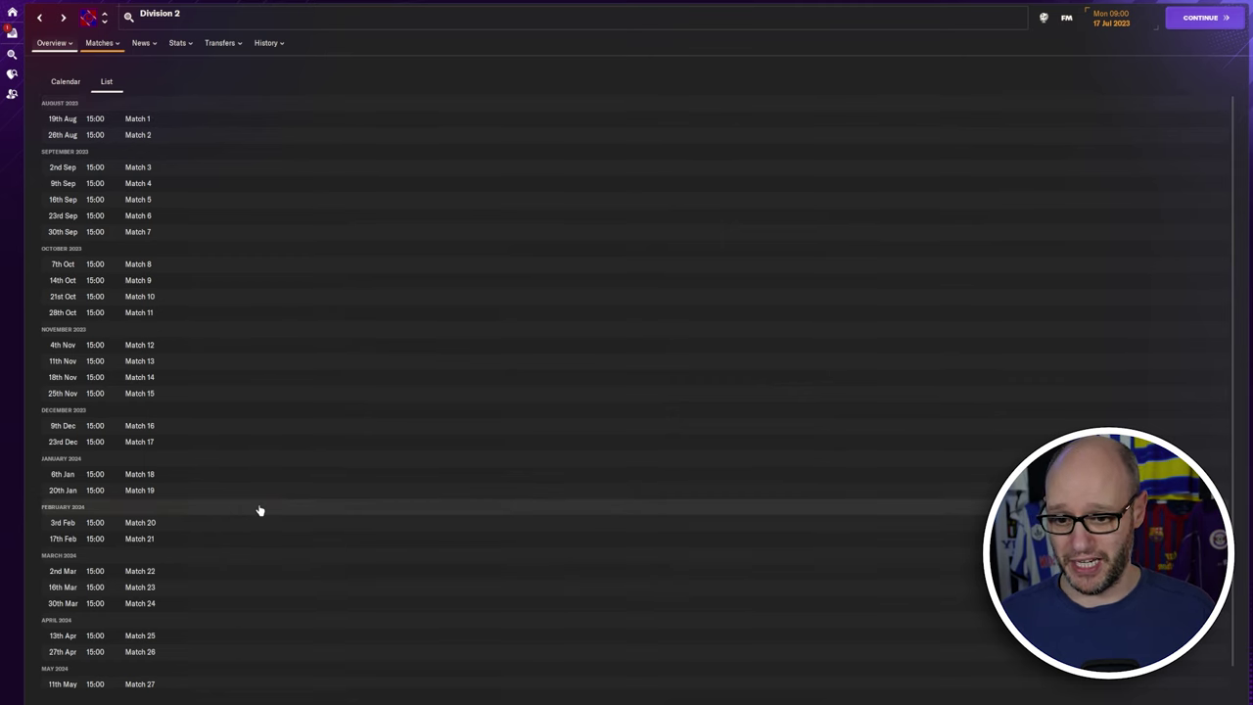
left_click(51, 43)
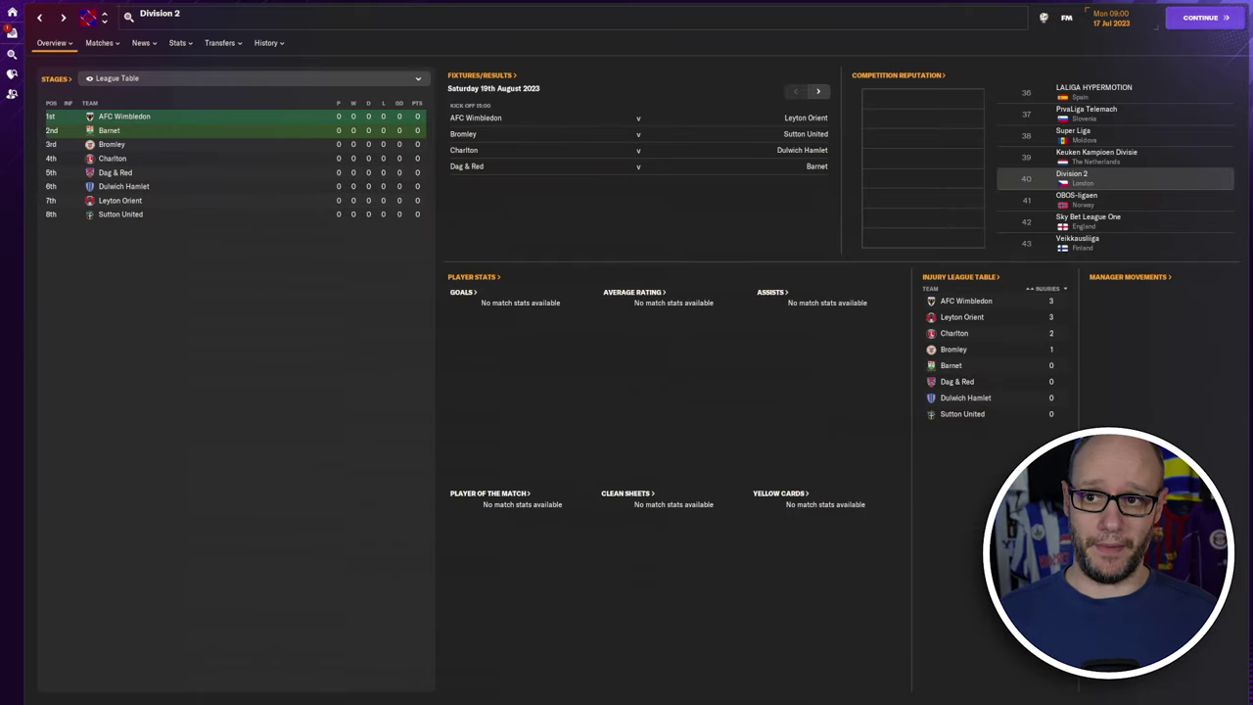